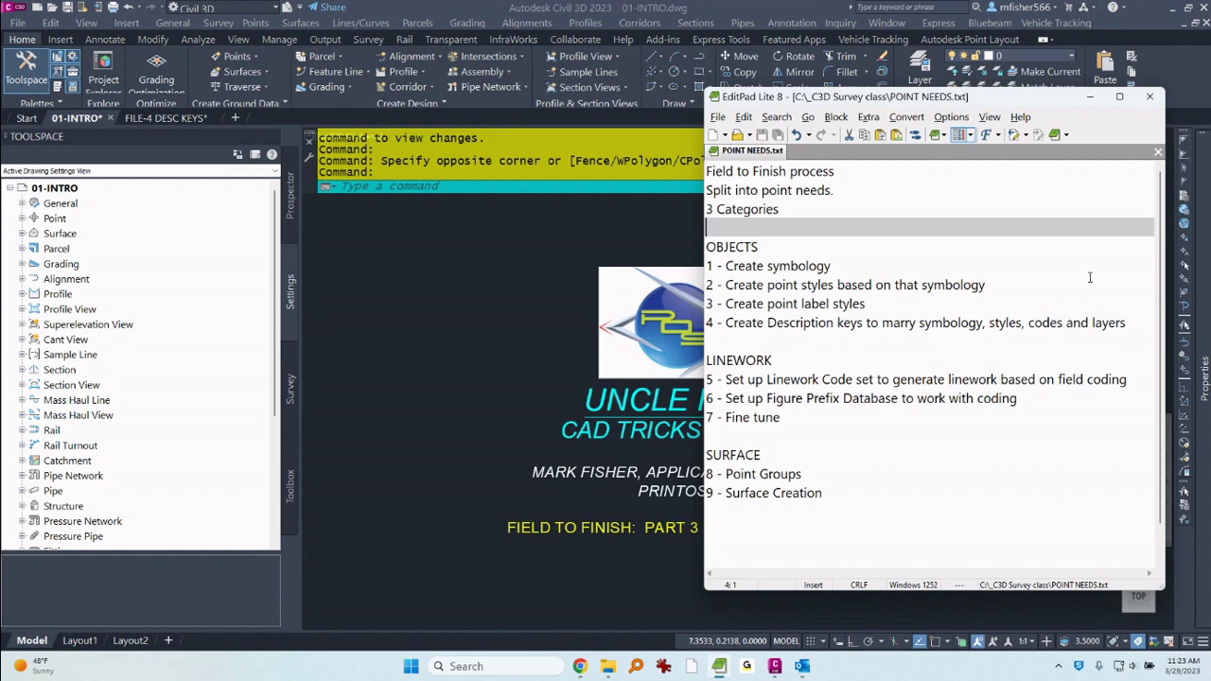
- Put the notes away, switch to the FILE-4 DESC KEYS drawing and list its point styles
{"action": "left_click", "coordinate": [1090, 97]}
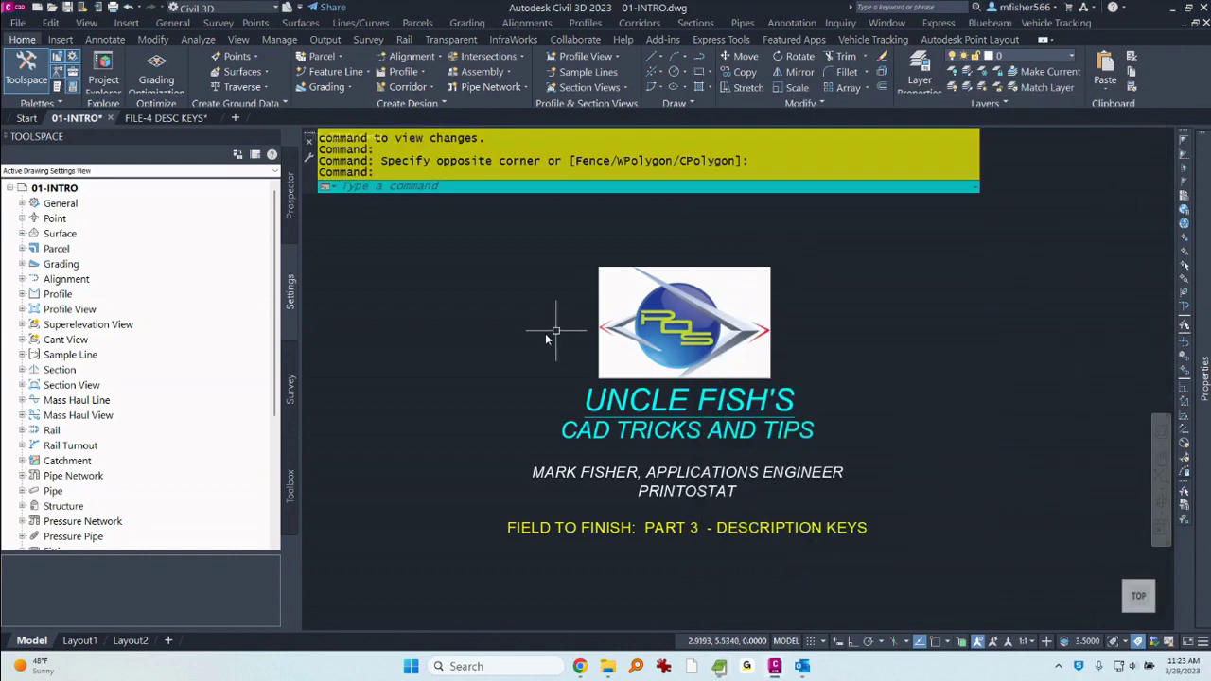
{"action": "left_click", "coordinate": [174, 119]}
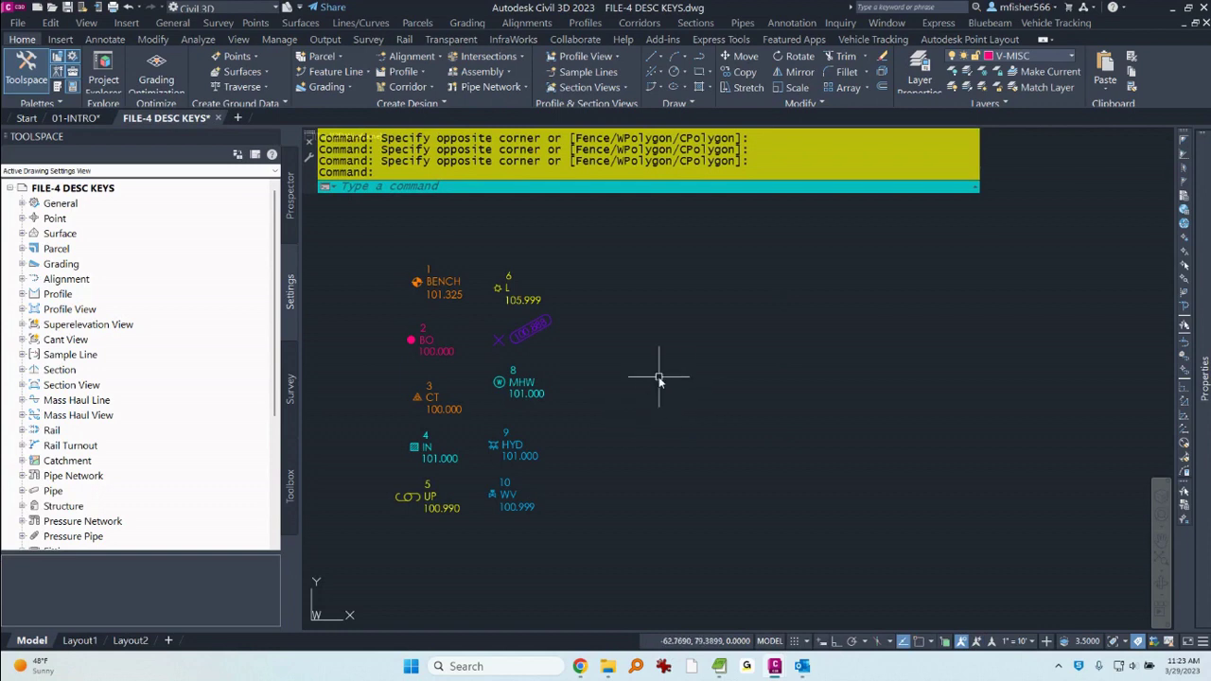
{"action": "left_click", "coordinate": [22, 218]}
{"action": "left_click", "coordinate": [34, 248]}
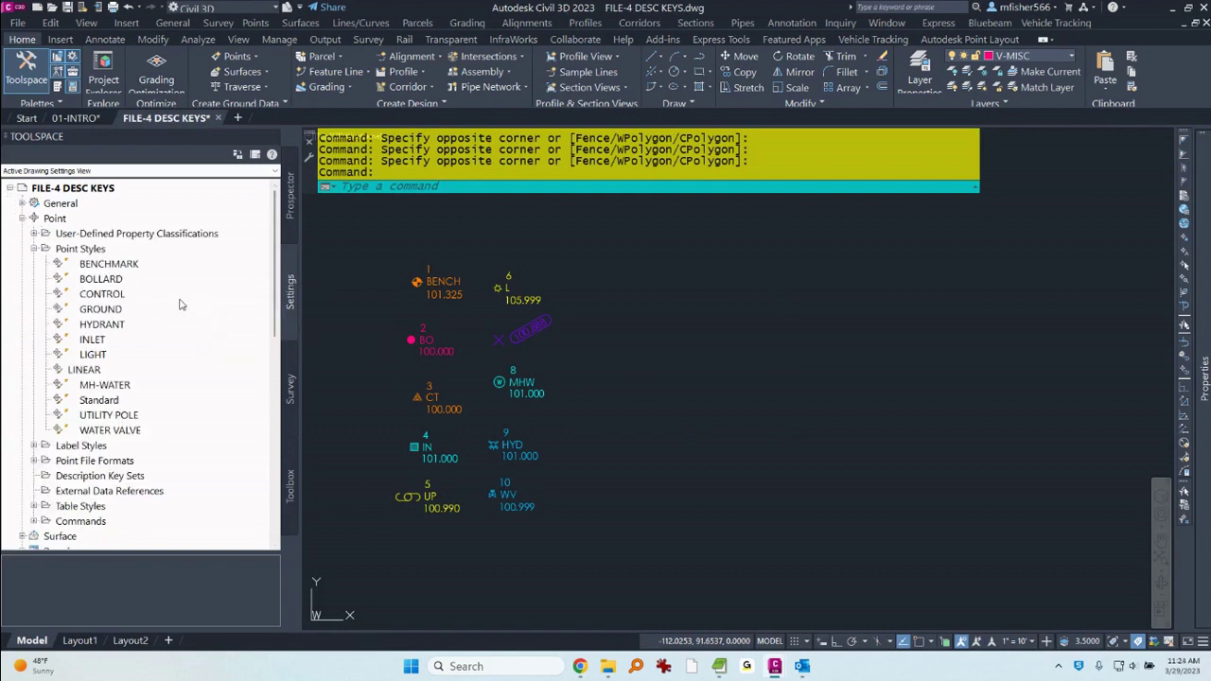
- Examine the BENCHMARK point style's block marker and its marker and label display settings
{"action": "left_click", "coordinate": [111, 266]}
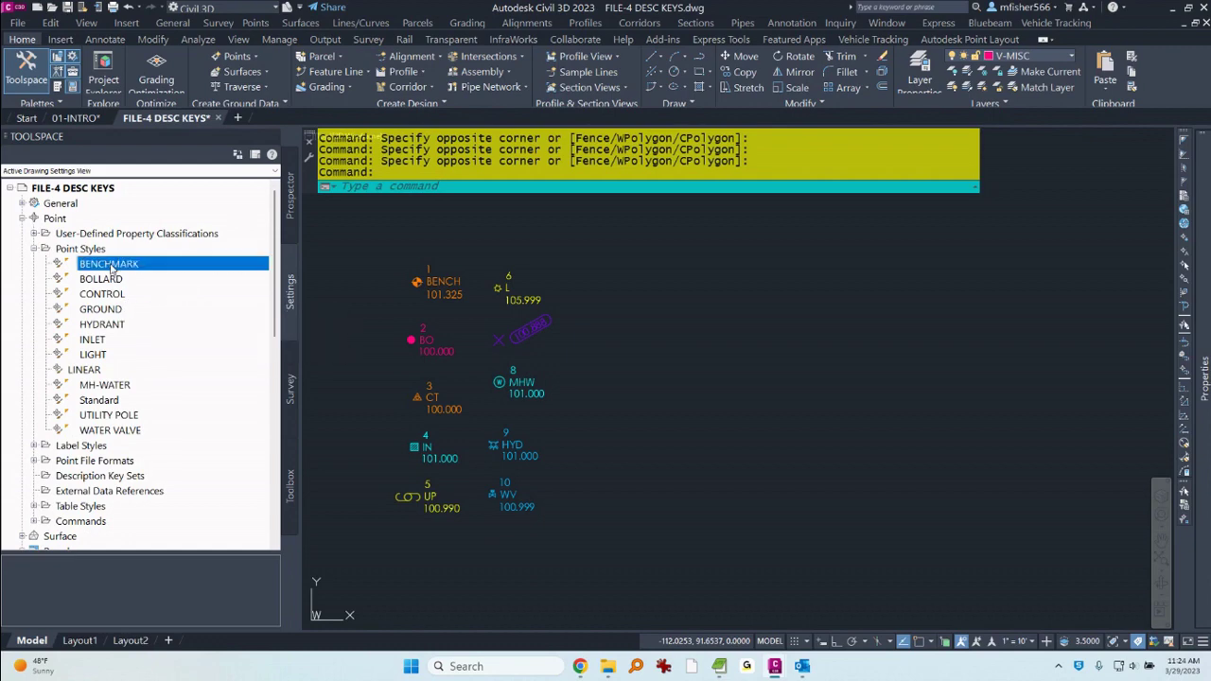
{"action": "right_click", "coordinate": [111, 267]}
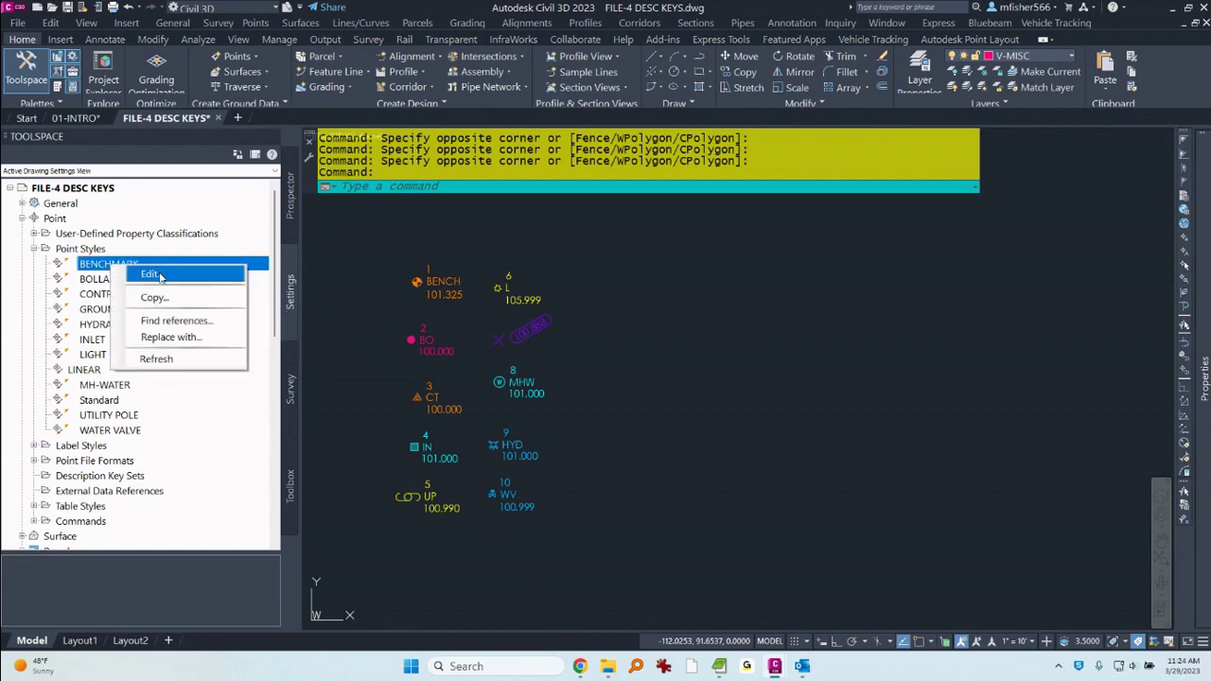
{"action": "left_click", "coordinate": [152, 274]}
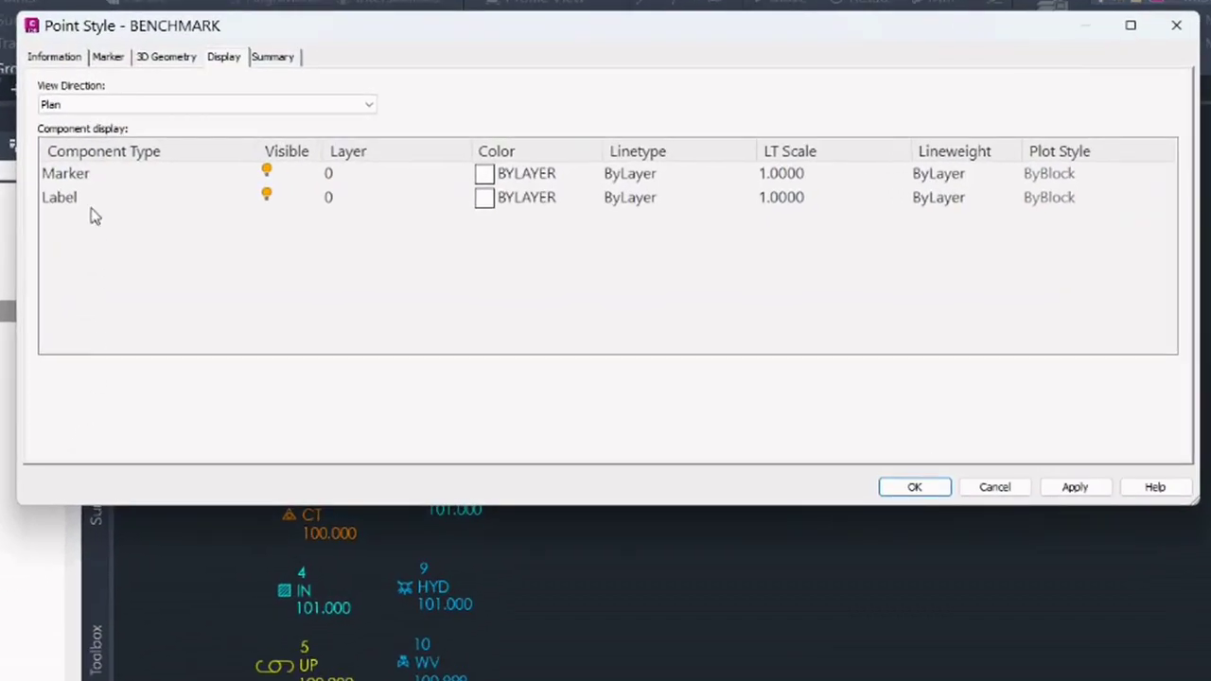
{"action": "left_click", "coordinate": [56, 57]}
{"action": "left_click", "coordinate": [108, 57]}
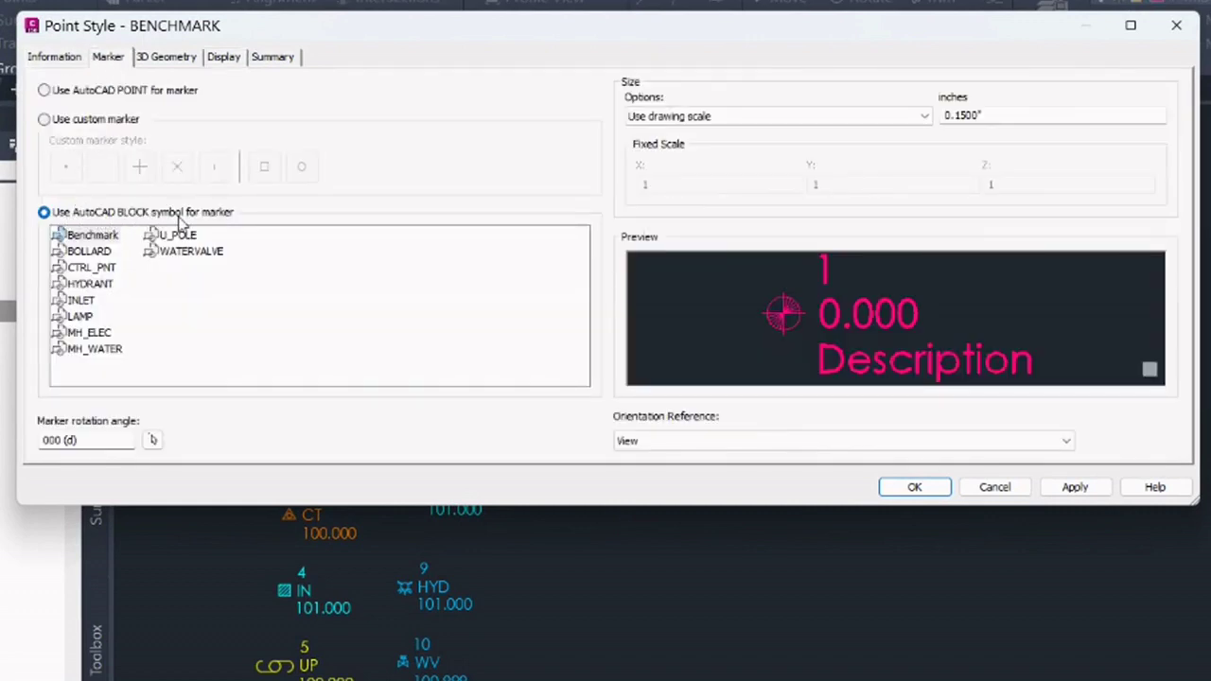
{"action": "left_click", "coordinate": [96, 238]}
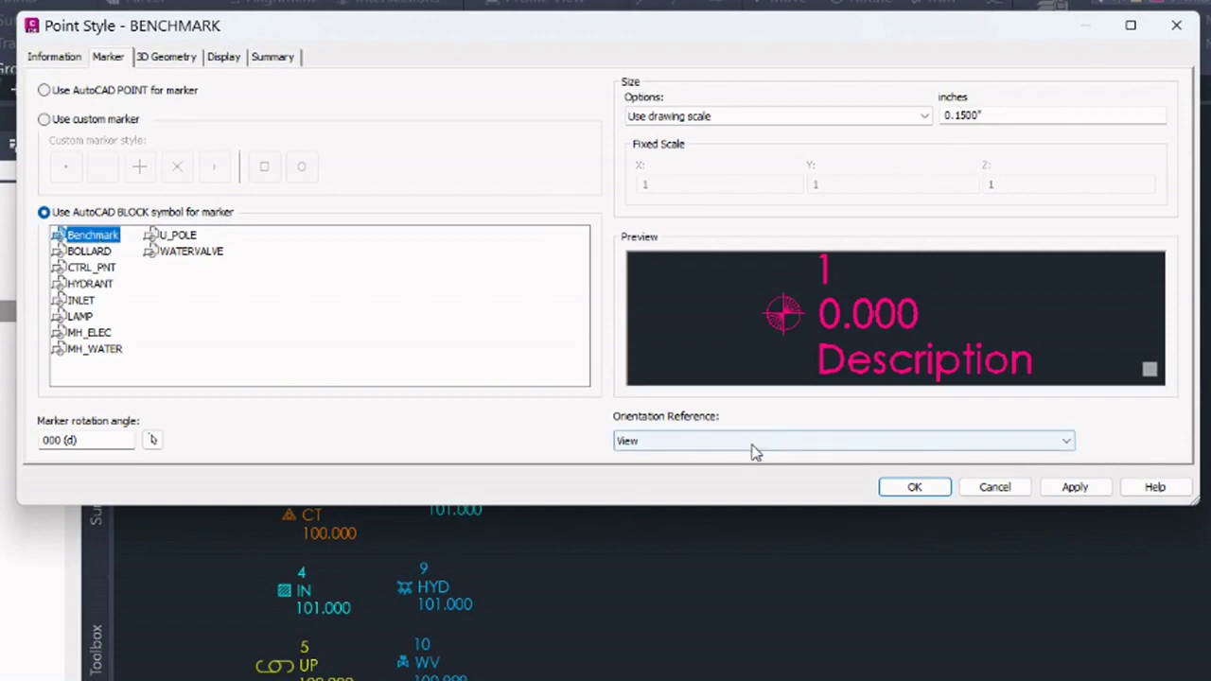
{"action": "left_click", "coordinate": [221, 60]}
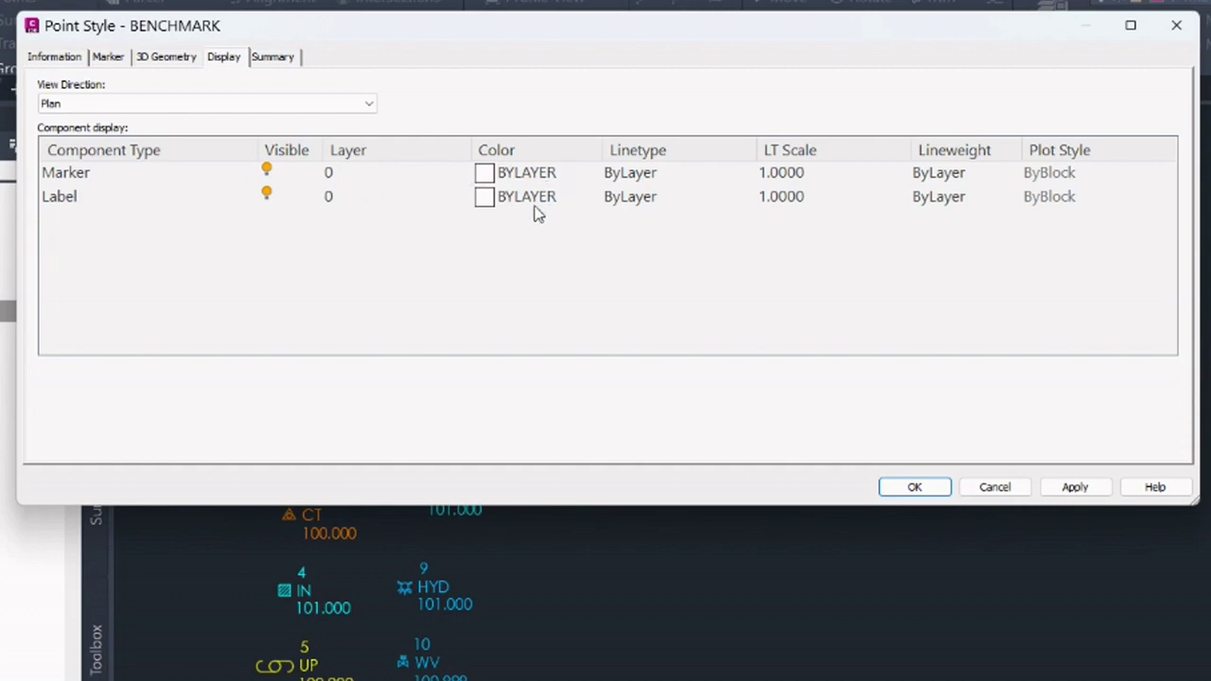
{"action": "left_click", "coordinate": [1074, 488]}
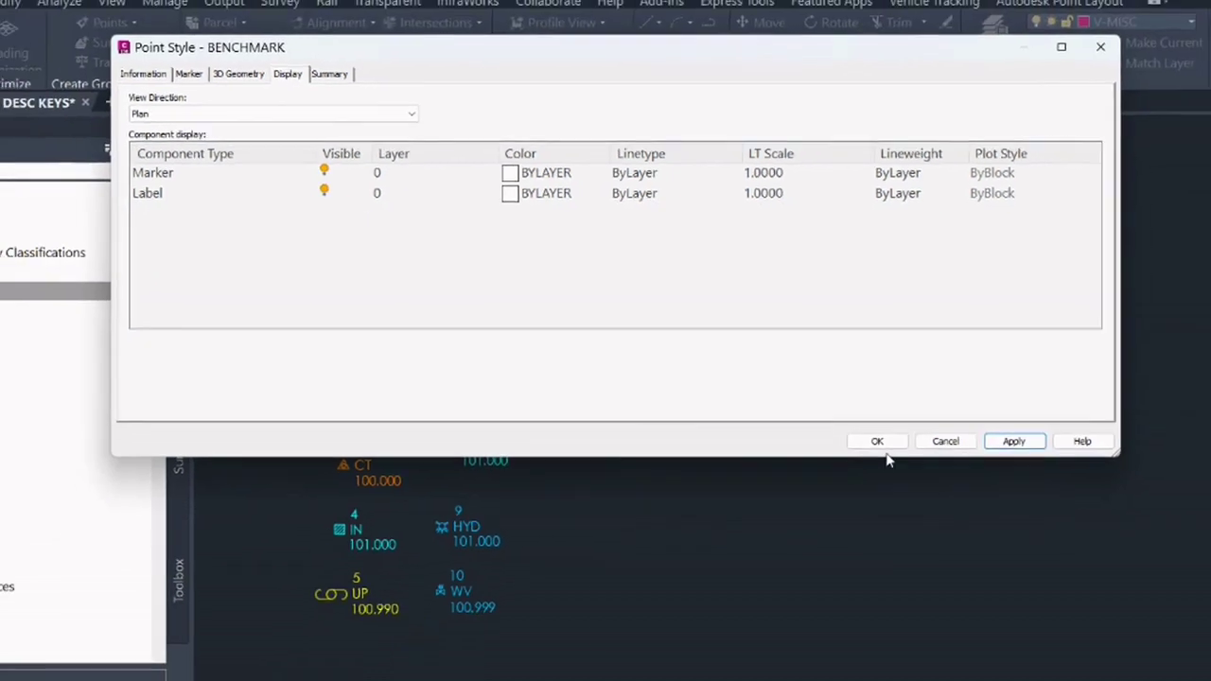
{"action": "left_click", "coordinate": [877, 442]}
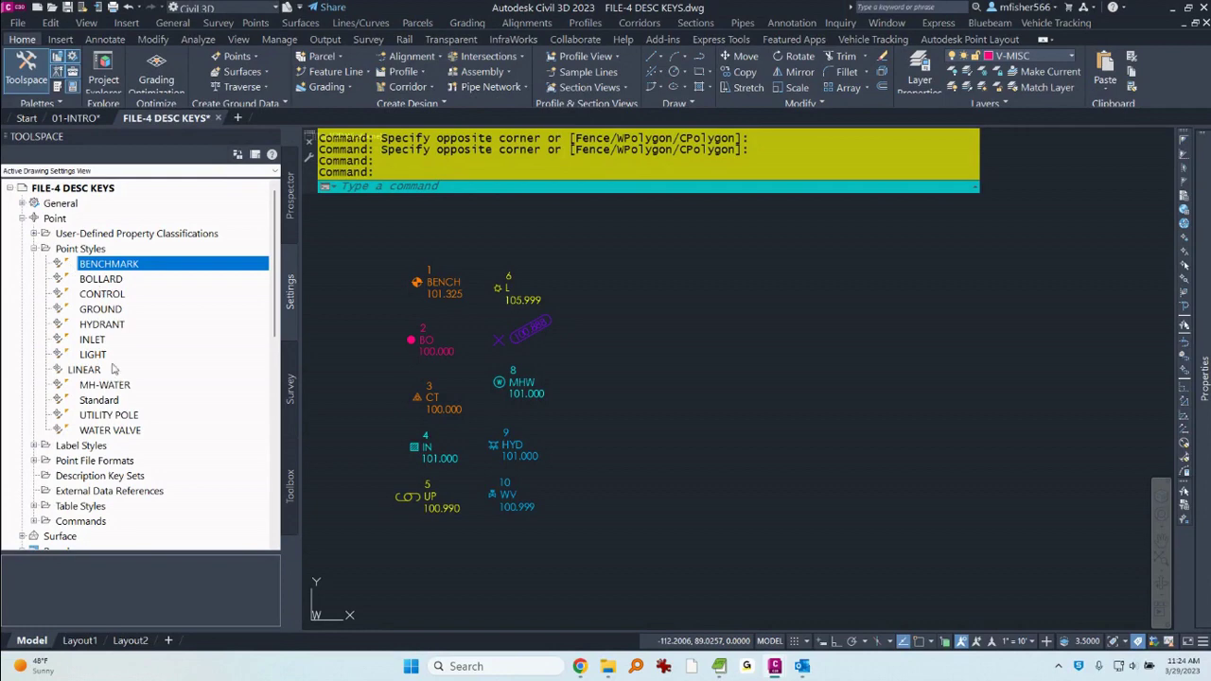
- Examine the Object-based point label style's layout and the contents of its Point Number text component
{"action": "left_click", "coordinate": [34, 248]}
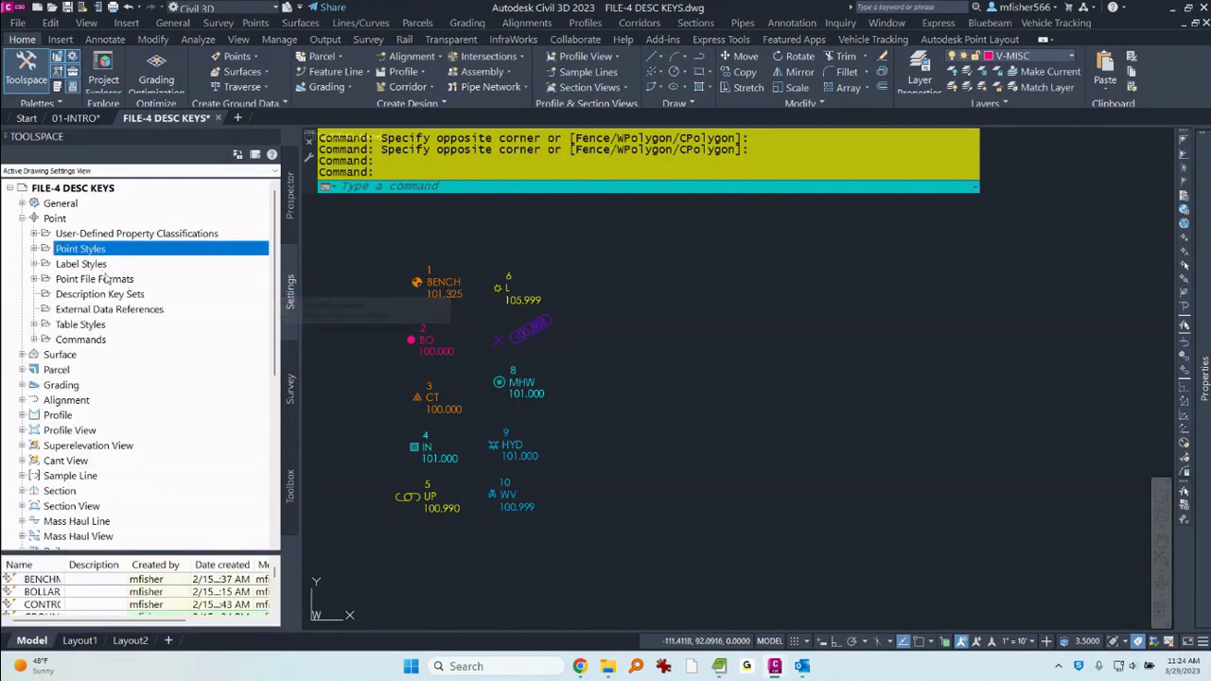
{"action": "left_click", "coordinate": [34, 264]}
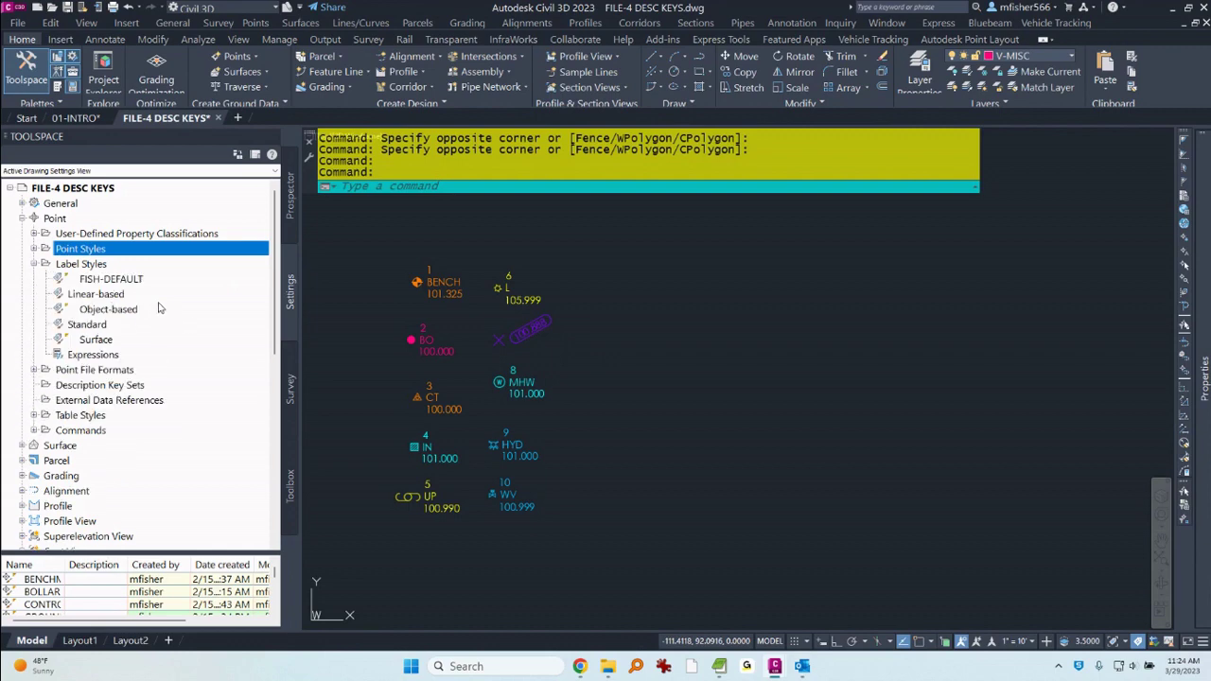
{"action": "left_click", "coordinate": [107, 315]}
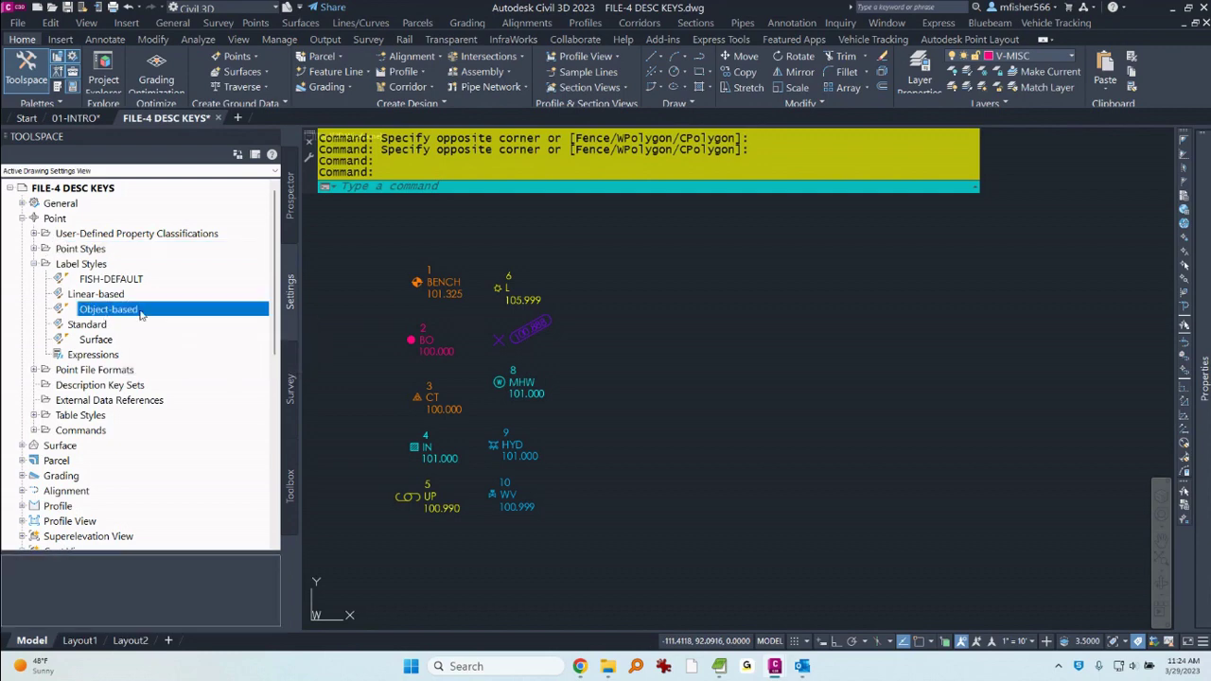
{"action": "right_click", "coordinate": [141, 314]}
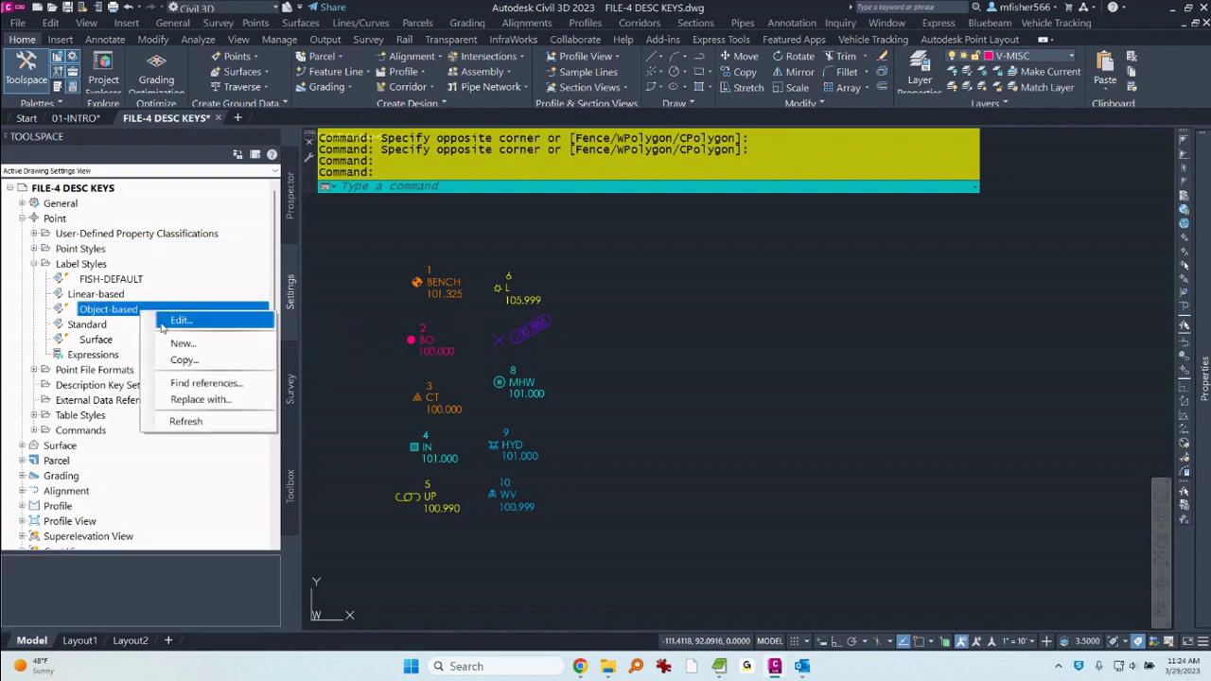
{"action": "left_click", "coordinate": [179, 321]}
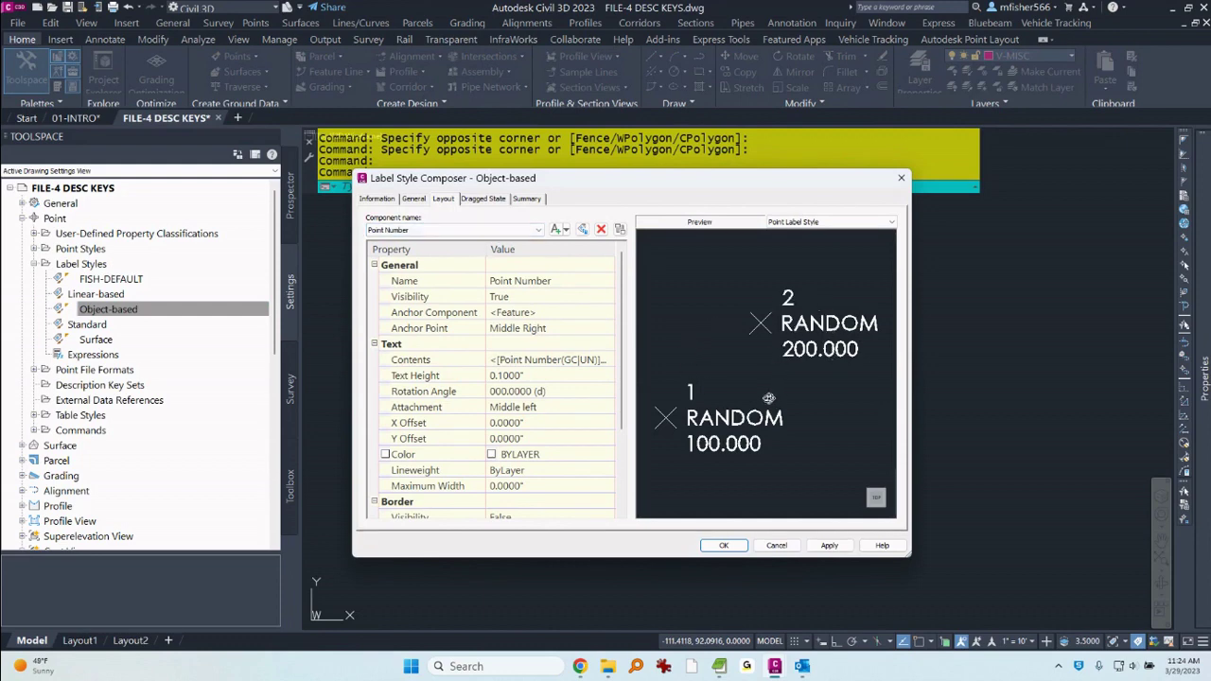
{"action": "left_click", "coordinate": [610, 364]}
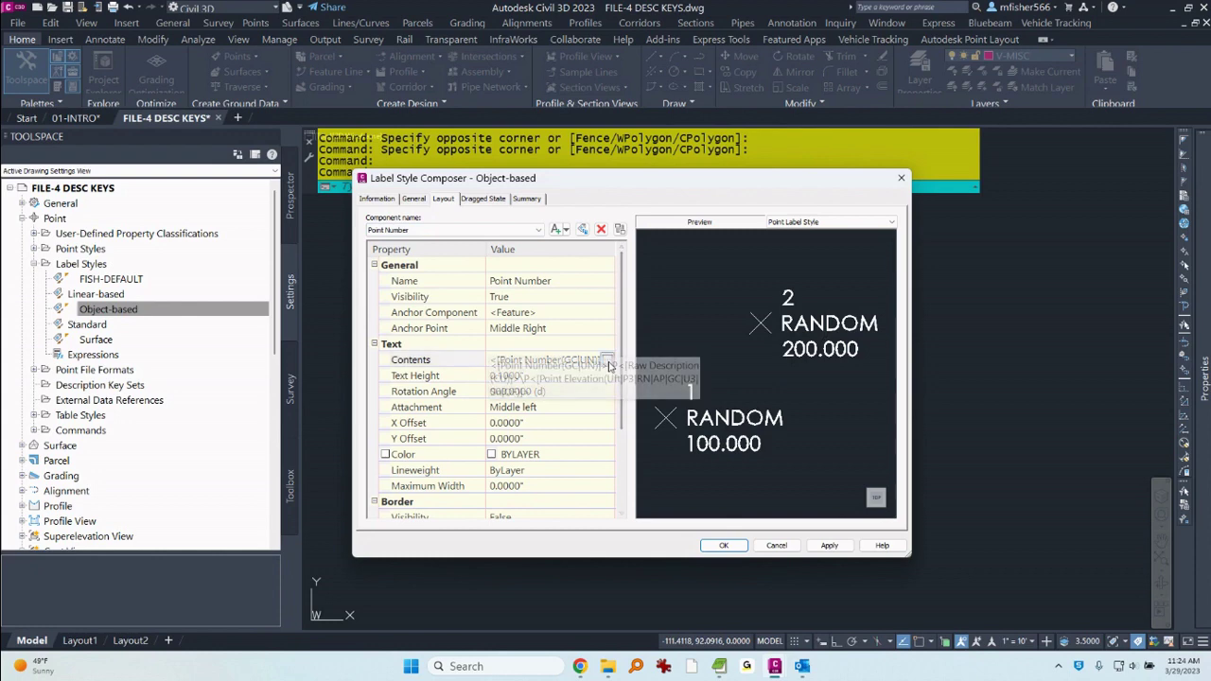
{"action": "left_click", "coordinate": [609, 364]}
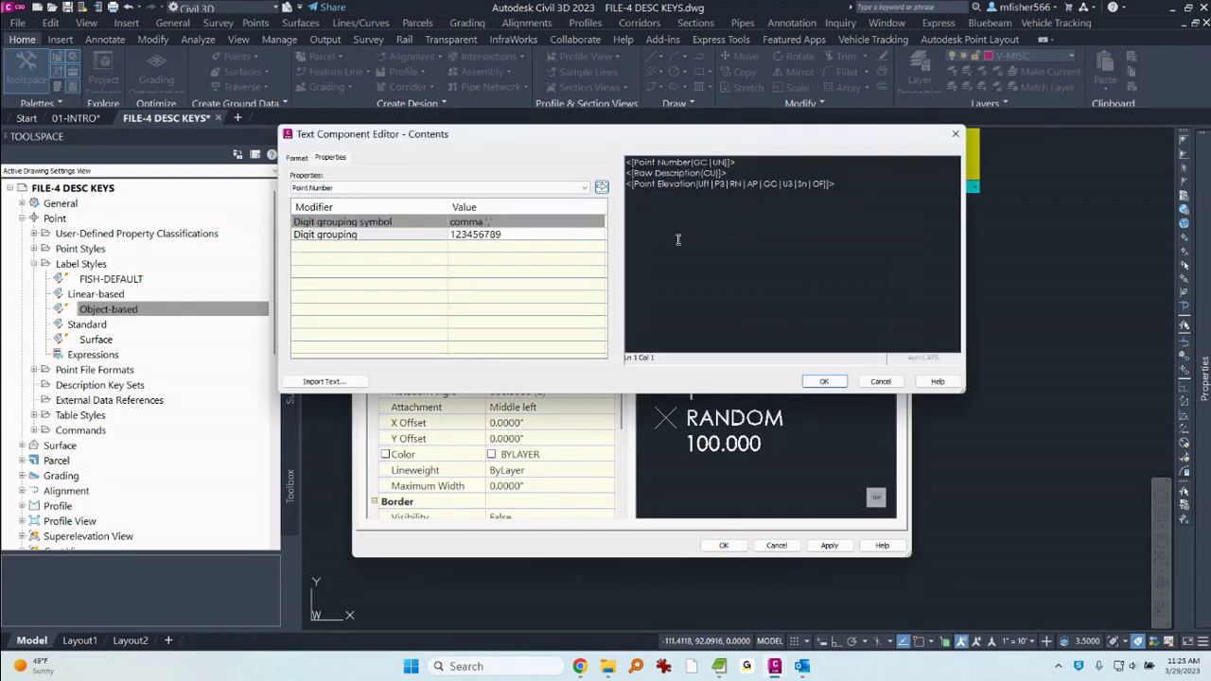
{"action": "left_click", "coordinate": [880, 382]}
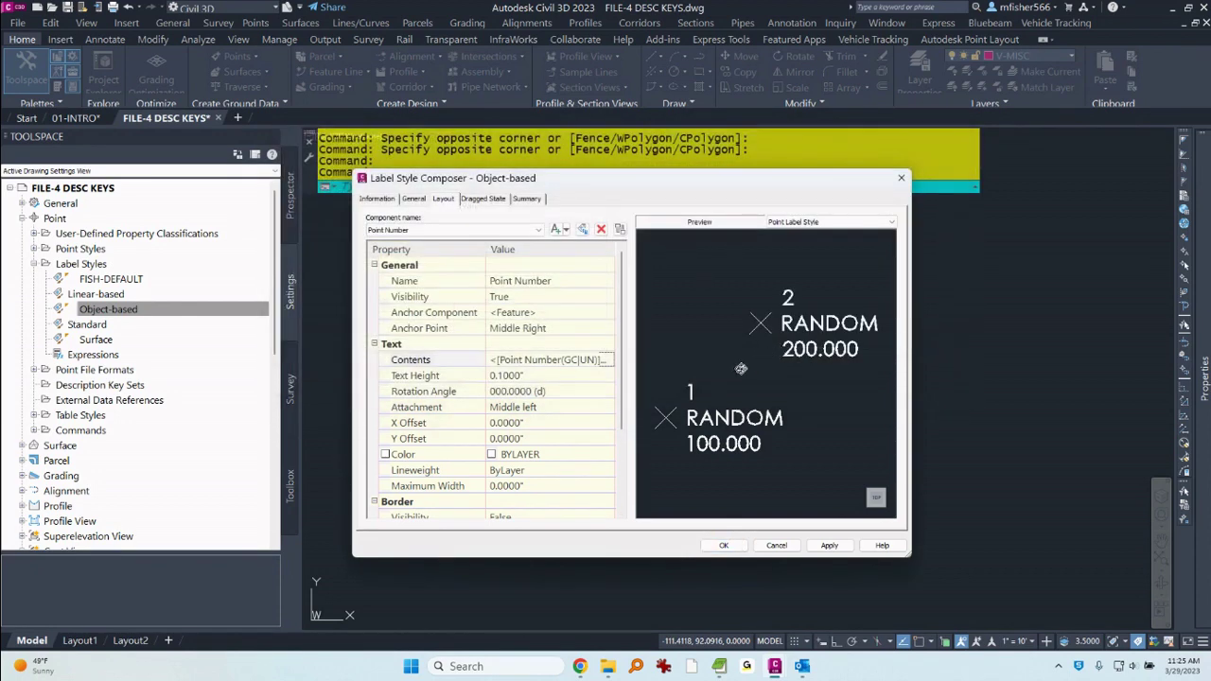
{"action": "left_click", "coordinate": [776, 546]}
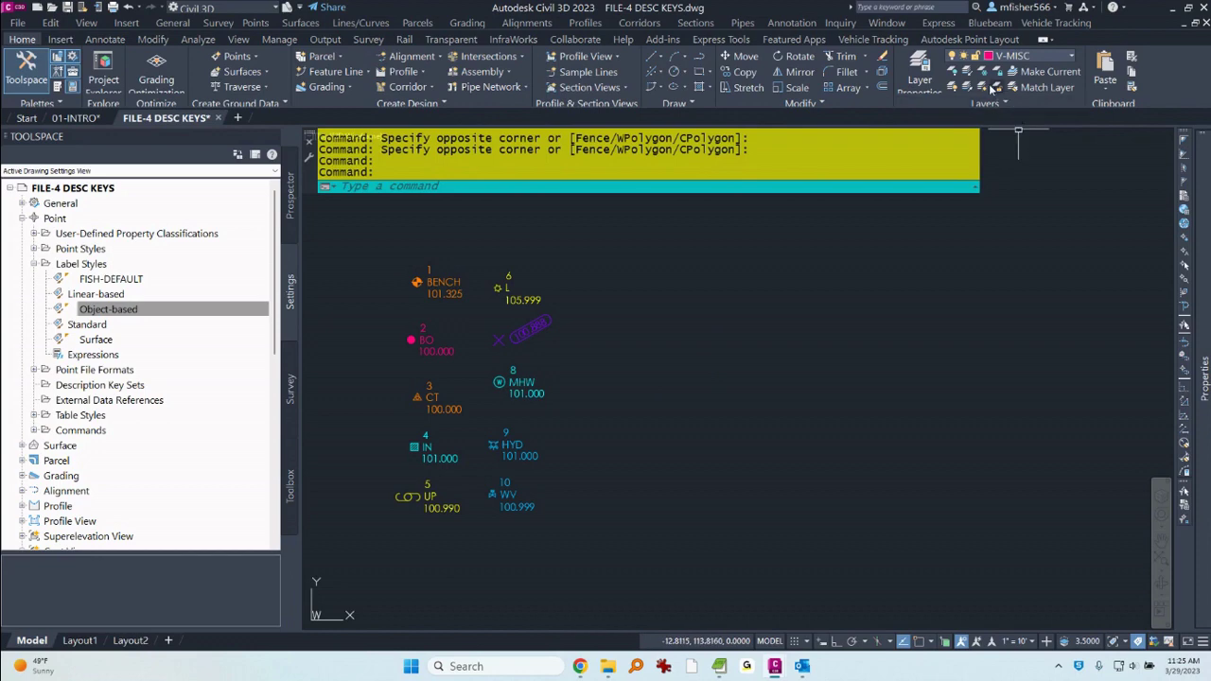
- Freeze the V-BENCH layer with LAYFRZ by picking the BENCH point, and undo the freeze
{"action": "type", "text": "LAYFRZ"}
{"action": "key", "text": "Return"}
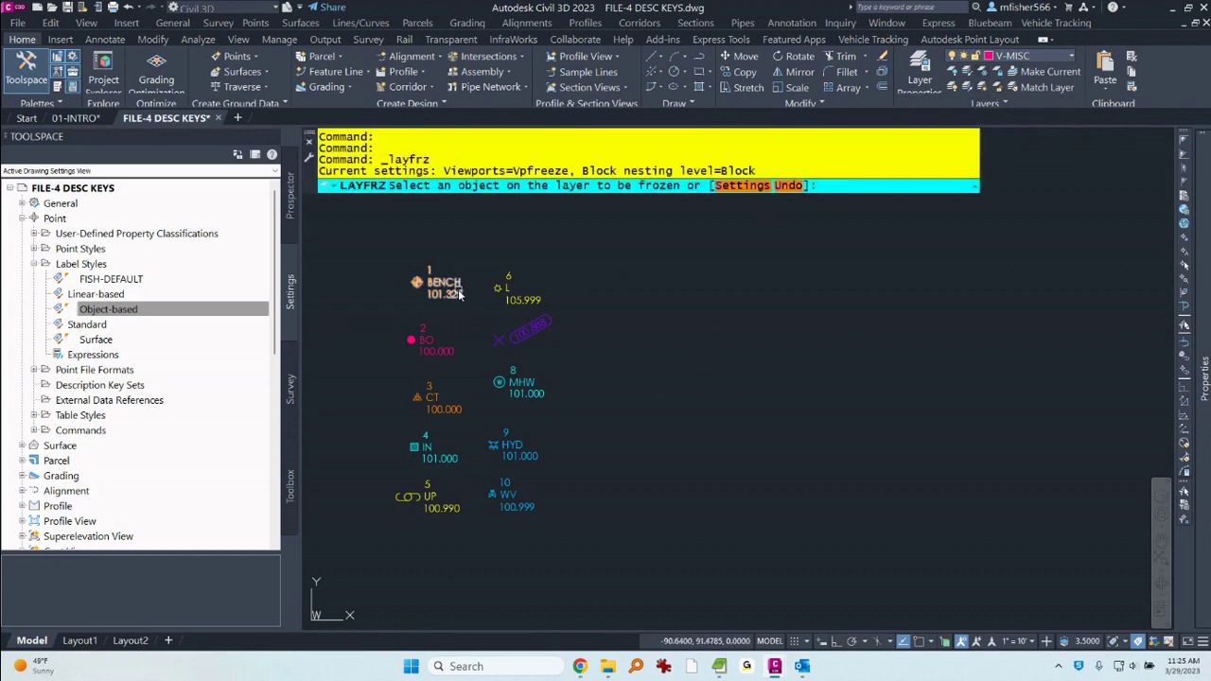
{"action": "left_click", "coordinate": [457, 293]}
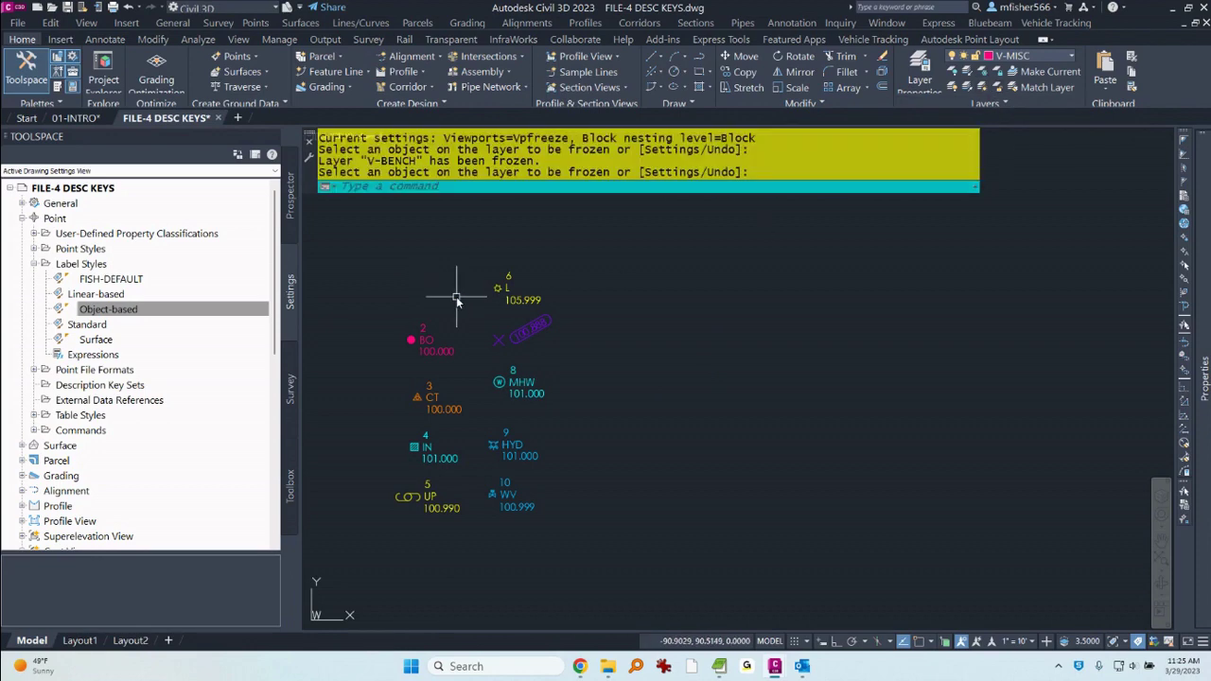
{"action": "key", "text": "Return"}
{"action": "type", "text": "u"}
{"action": "key", "text": "Return"}
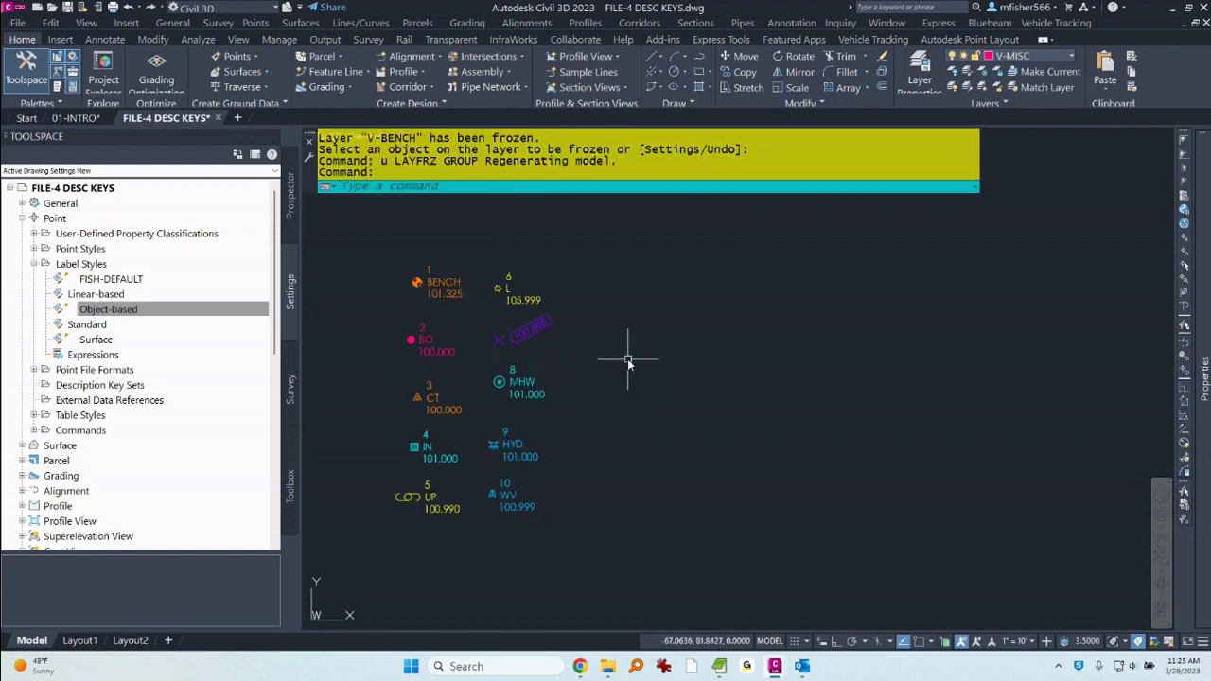
- Create a new point description key set named FISHNET
{"action": "left_click", "coordinate": [35, 264]}
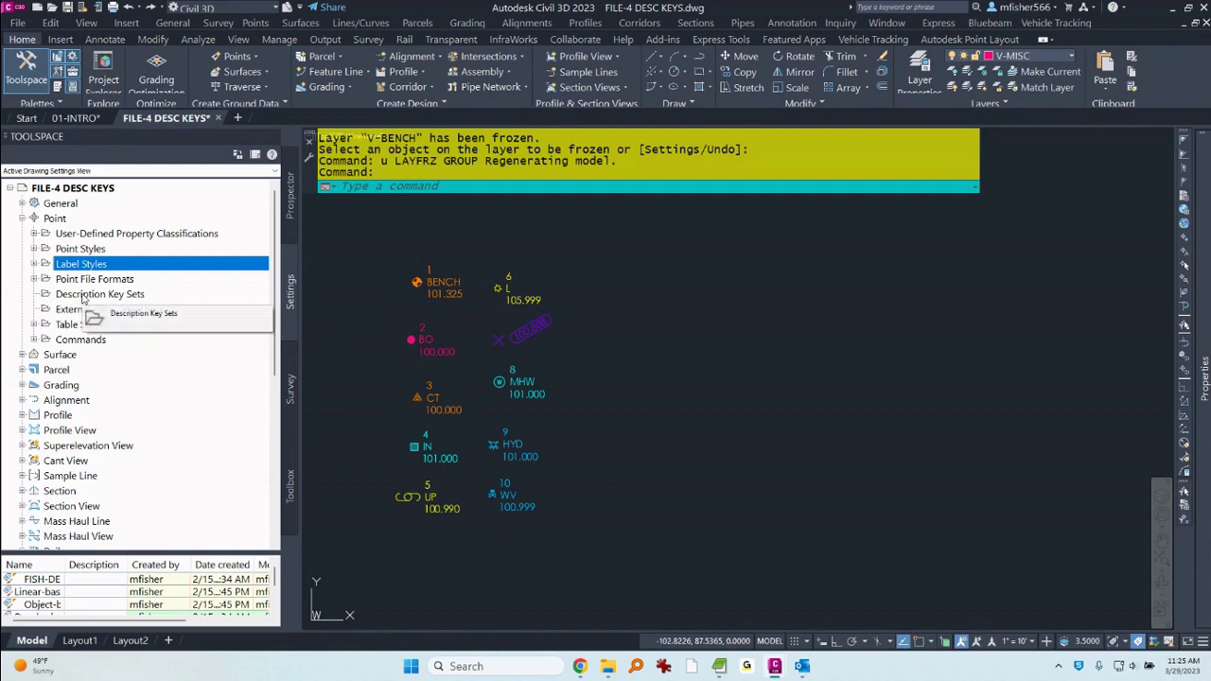
{"action": "right_click", "coordinate": [81, 299]}
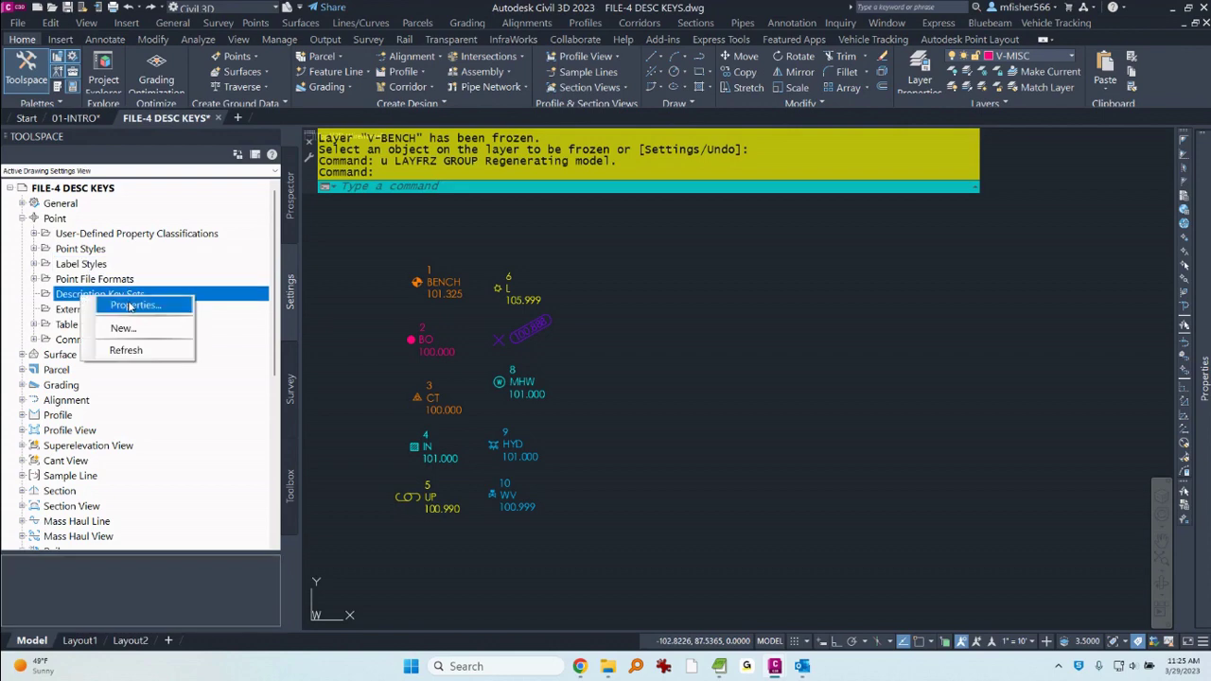
{"action": "left_click", "coordinate": [124, 328]}
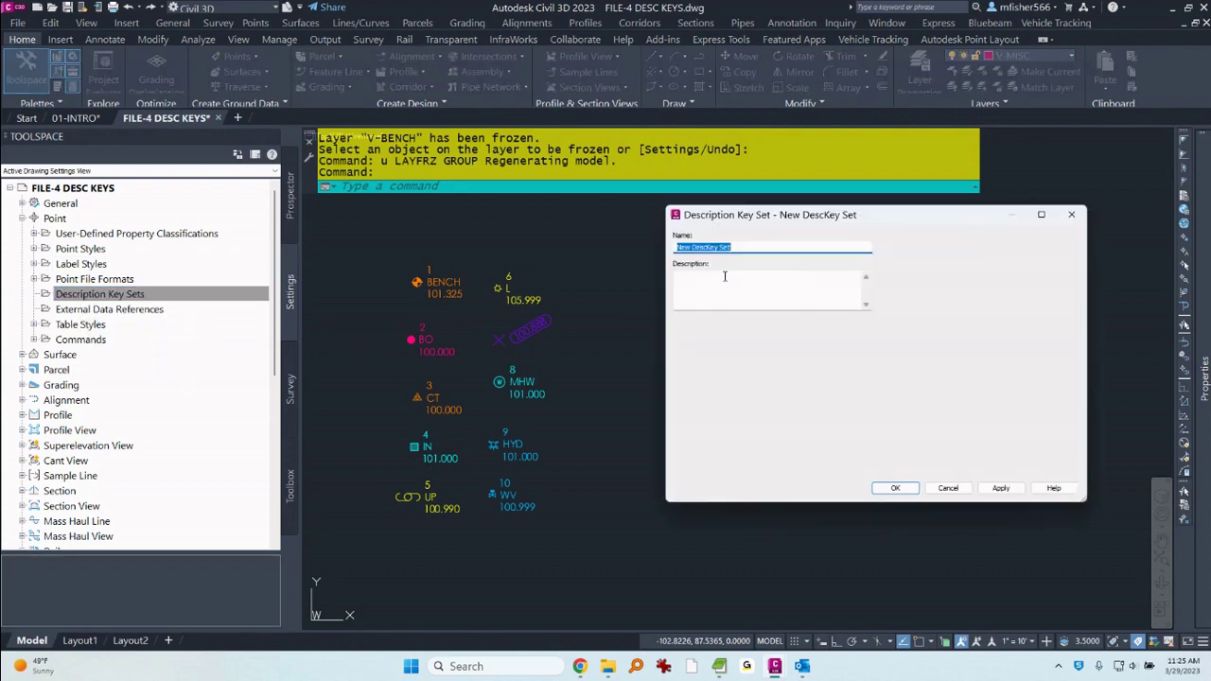
{"action": "left_click", "coordinate": [751, 251]}
{"action": "left_click_drag", "start_coordinate": [423, 137], "coordinate": [251, 151]}
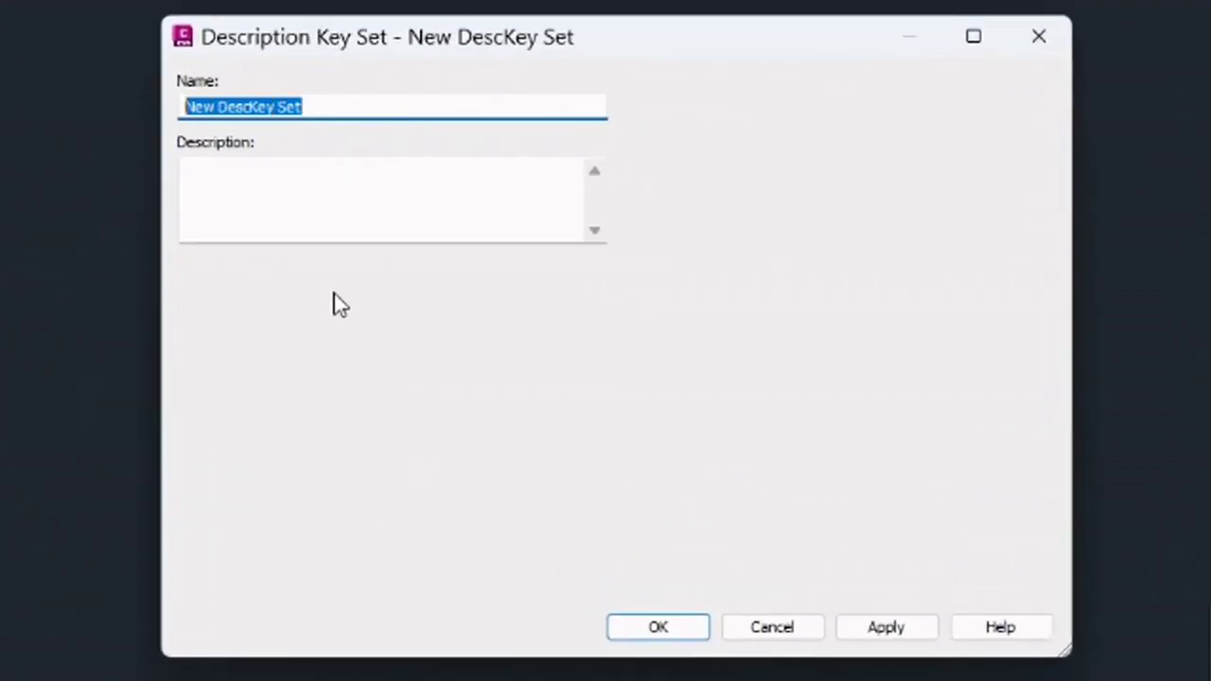
{"action": "type", "text": "fishnet"}
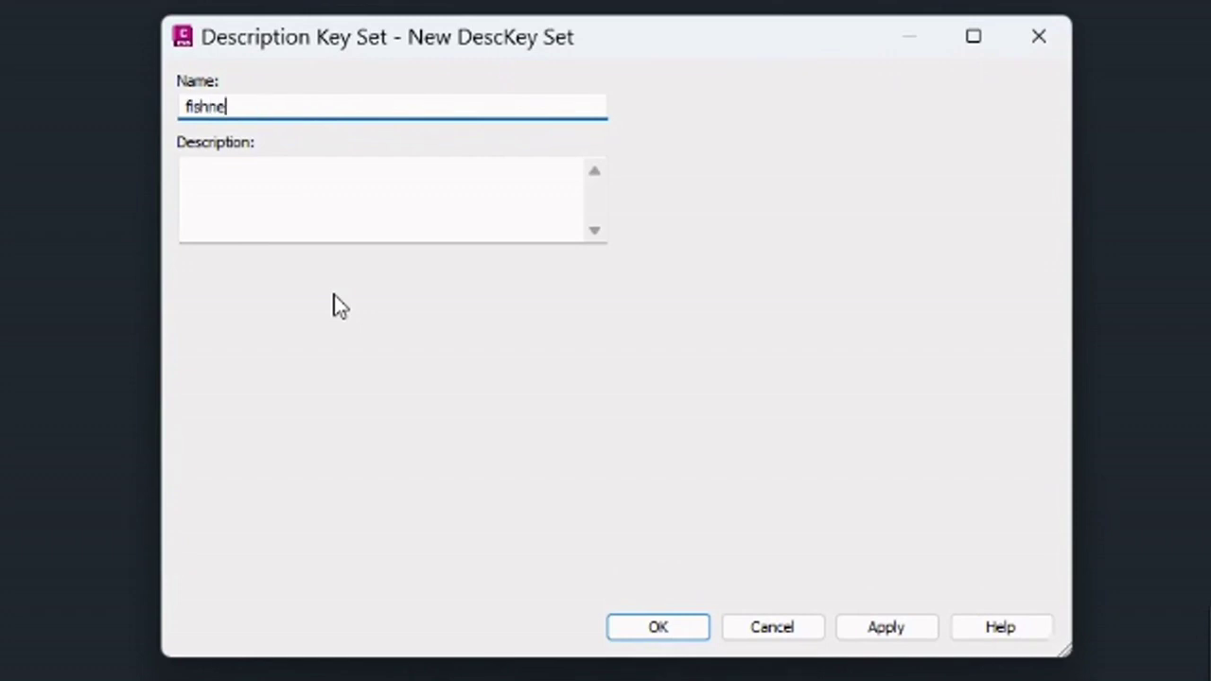
{"action": "key", "text": "BackSpace"}
{"action": "key", "text": "BackSpace"}
{"action": "key", "text": "BackSpace"}
{"action": "key", "text": "BackSpace"}
{"action": "key", "text": "BackSpace"}
{"action": "key", "text": "BackSpace"}
{"action": "type", "text": "FISHNET"}
{"action": "left_click", "coordinate": [653, 642]}
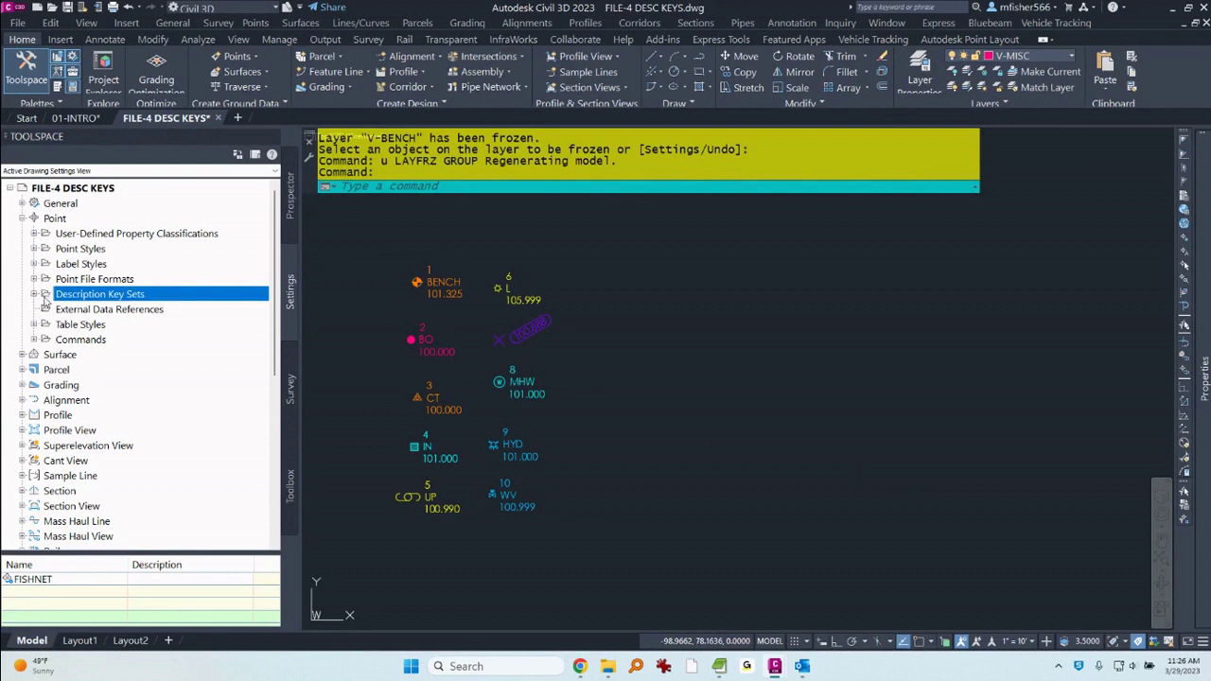
- Open the FISHNET description key set for editing and set its first key's code to BENCH*
{"action": "left_click", "coordinate": [35, 294]}
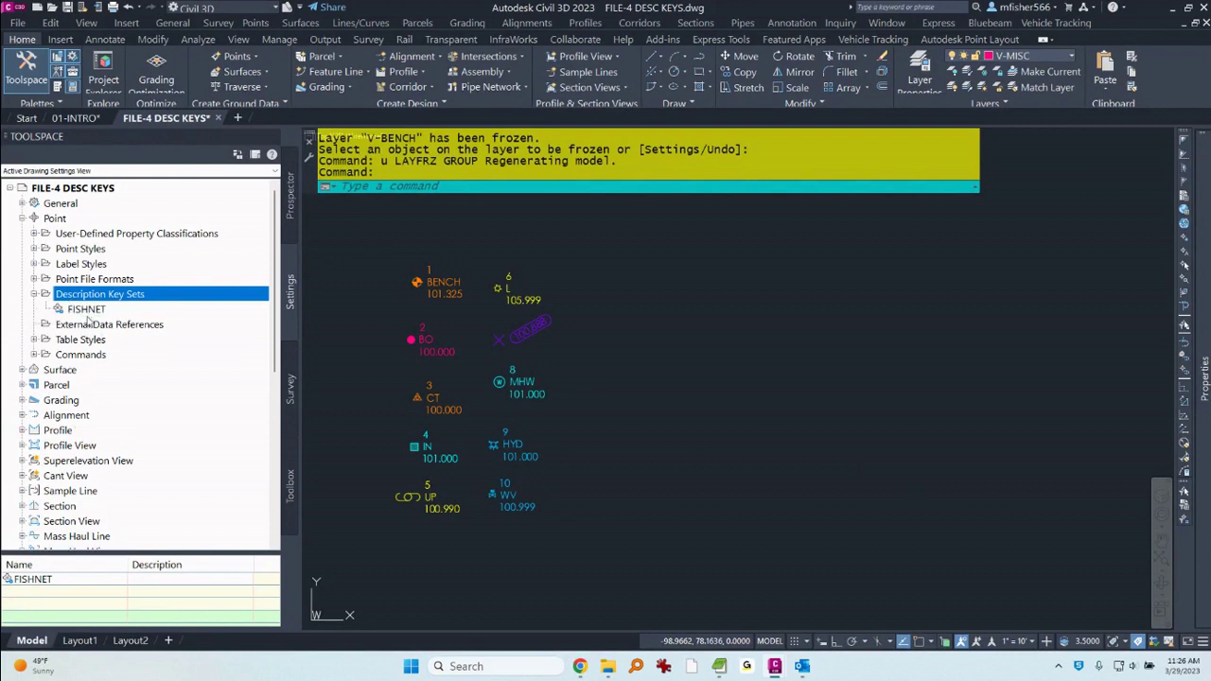
{"action": "left_click", "coordinate": [87, 310]}
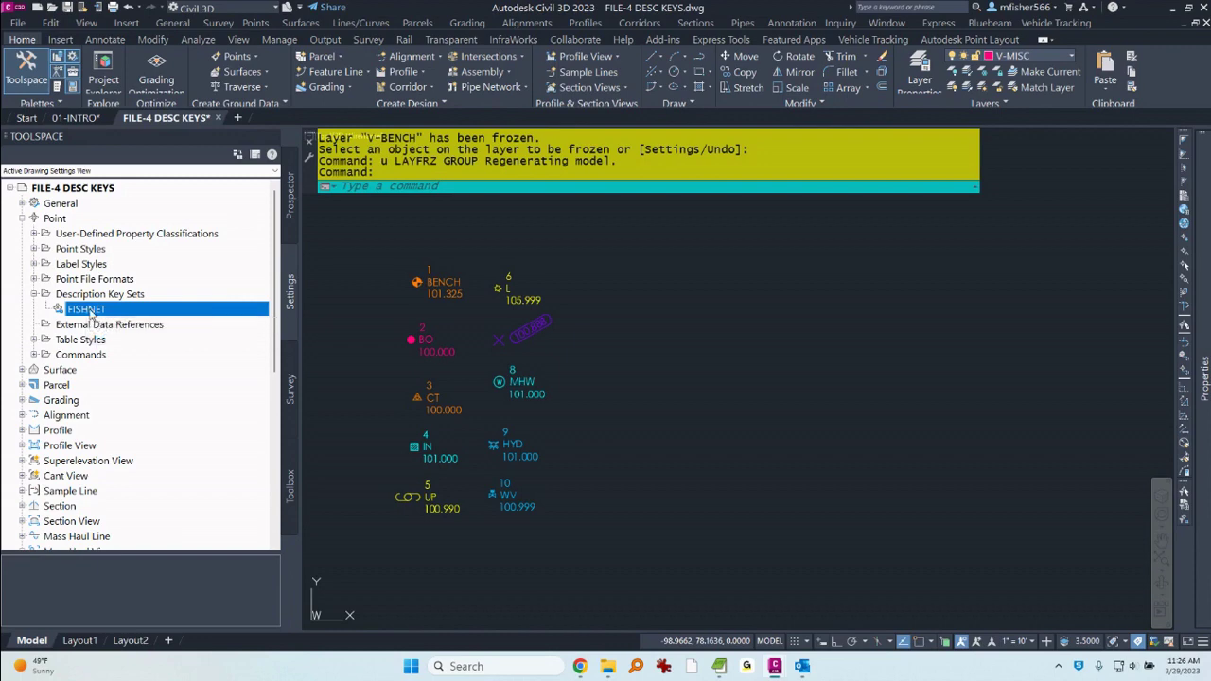
{"action": "right_click", "coordinate": [91, 313]}
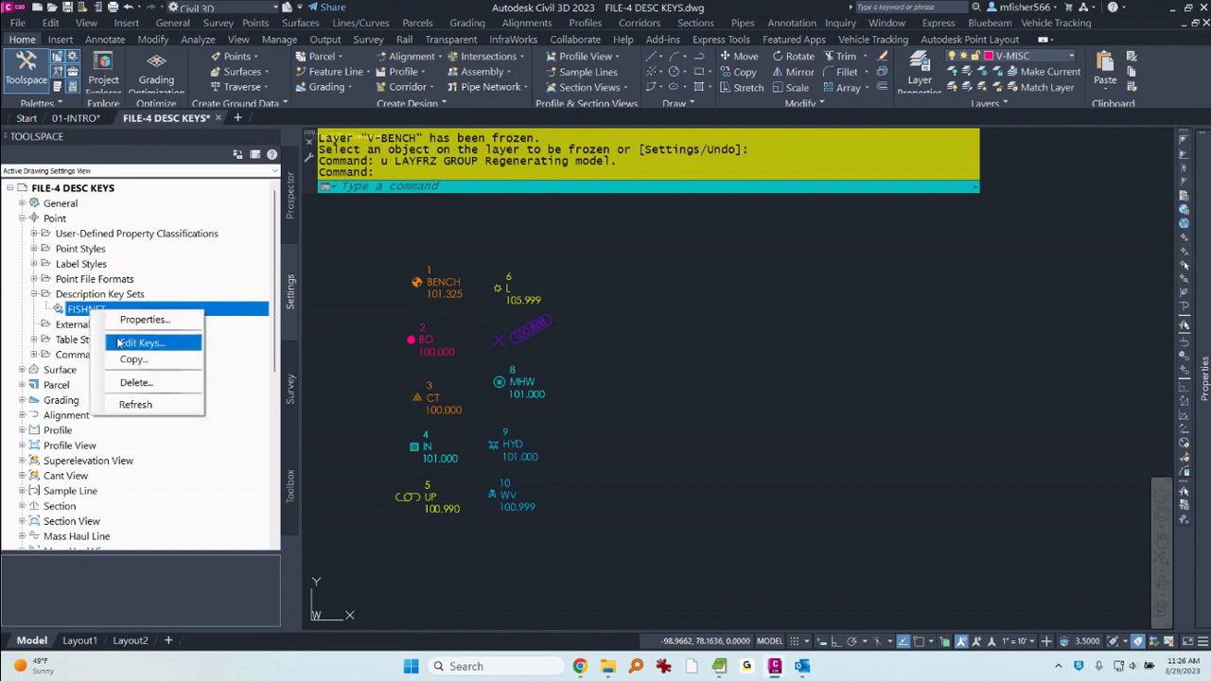
{"action": "left_click", "coordinate": [120, 345]}
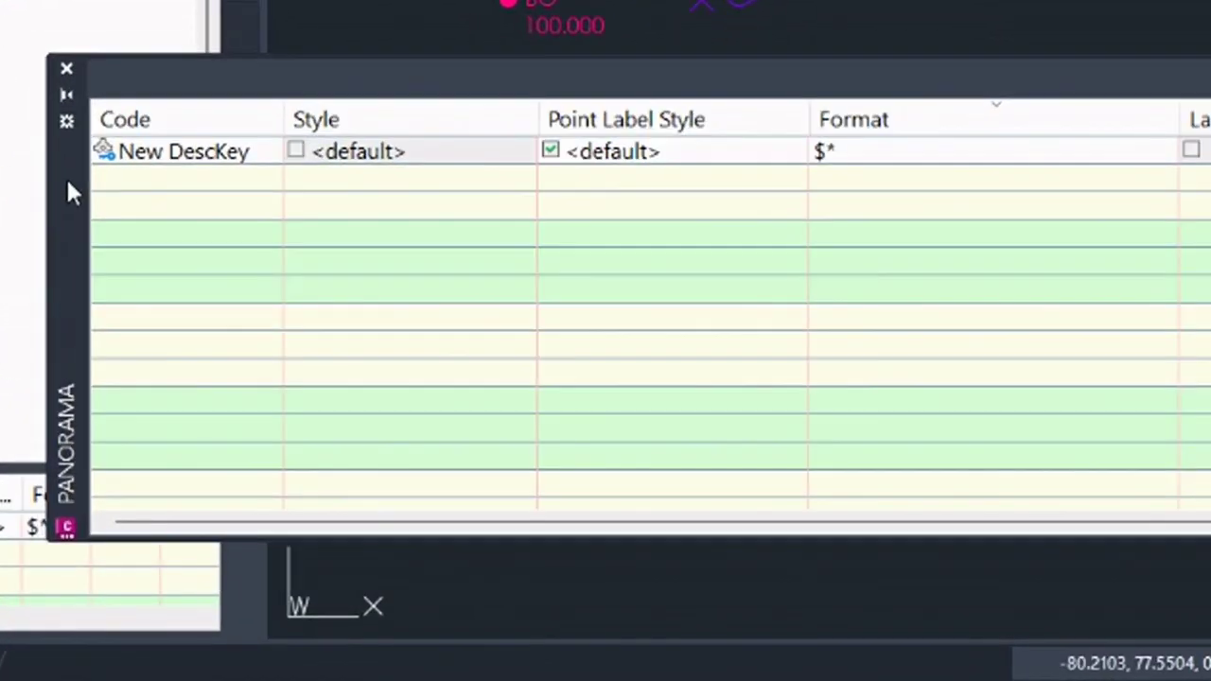
{"action": "left_click", "coordinate": [201, 158]}
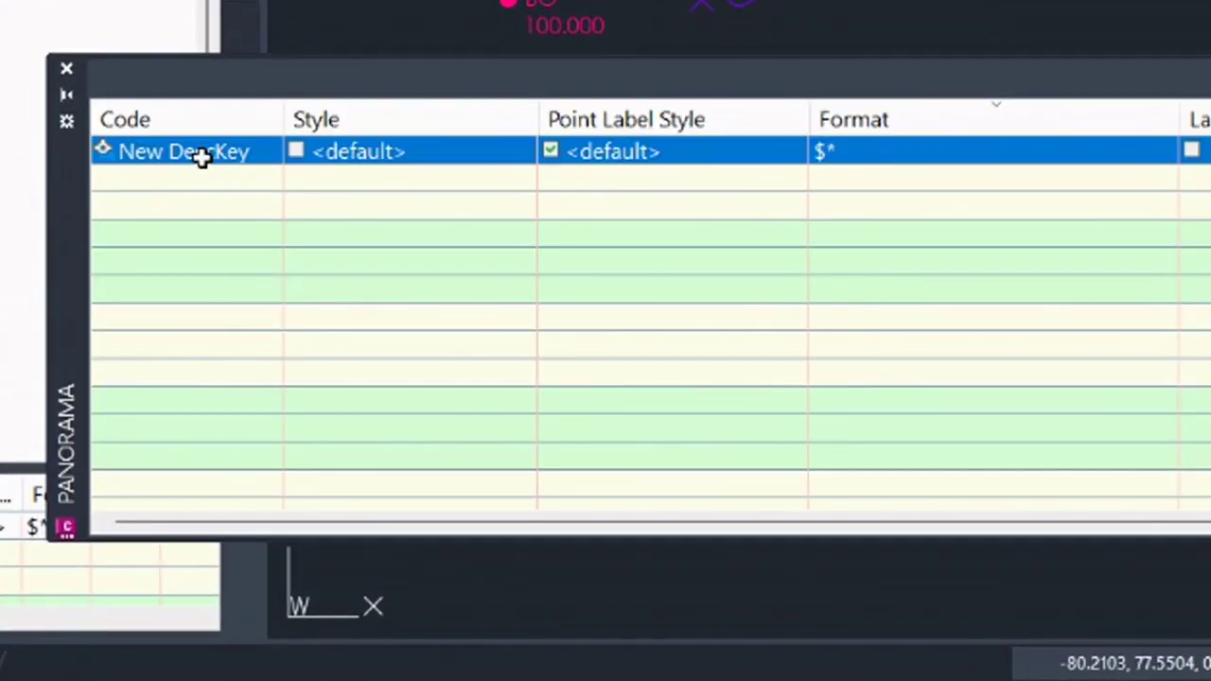
{"action": "left_click", "coordinate": [202, 158]}
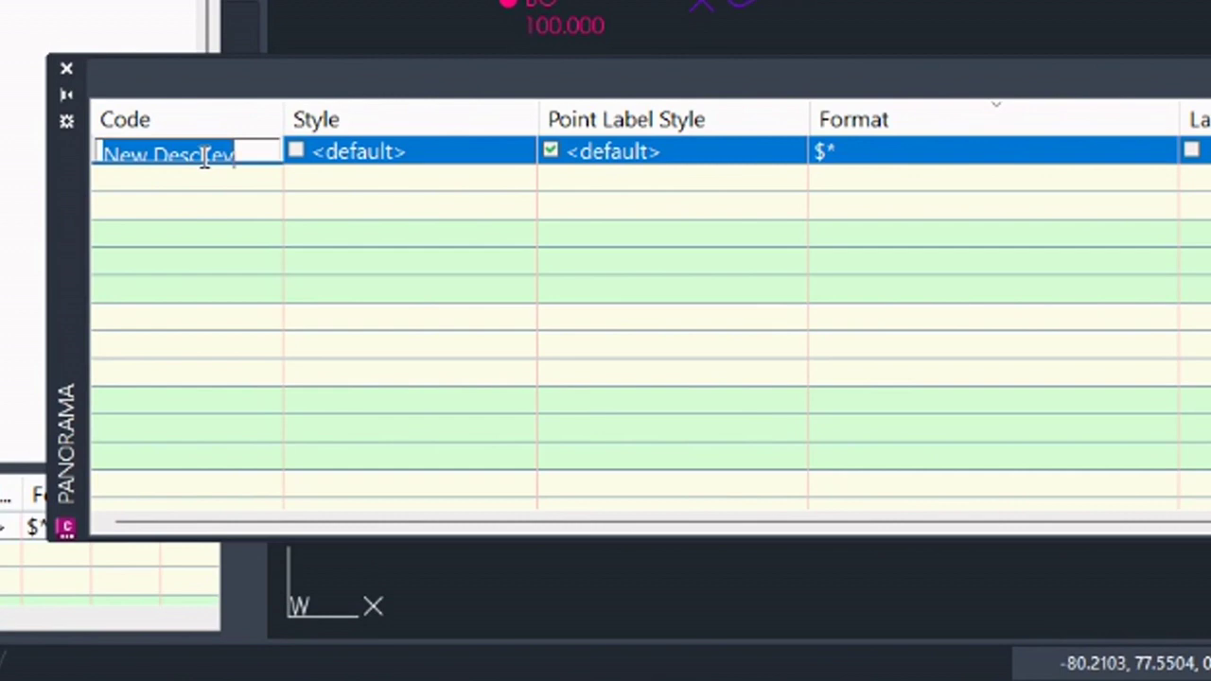
{"action": "type", "text": "BENCH*"}
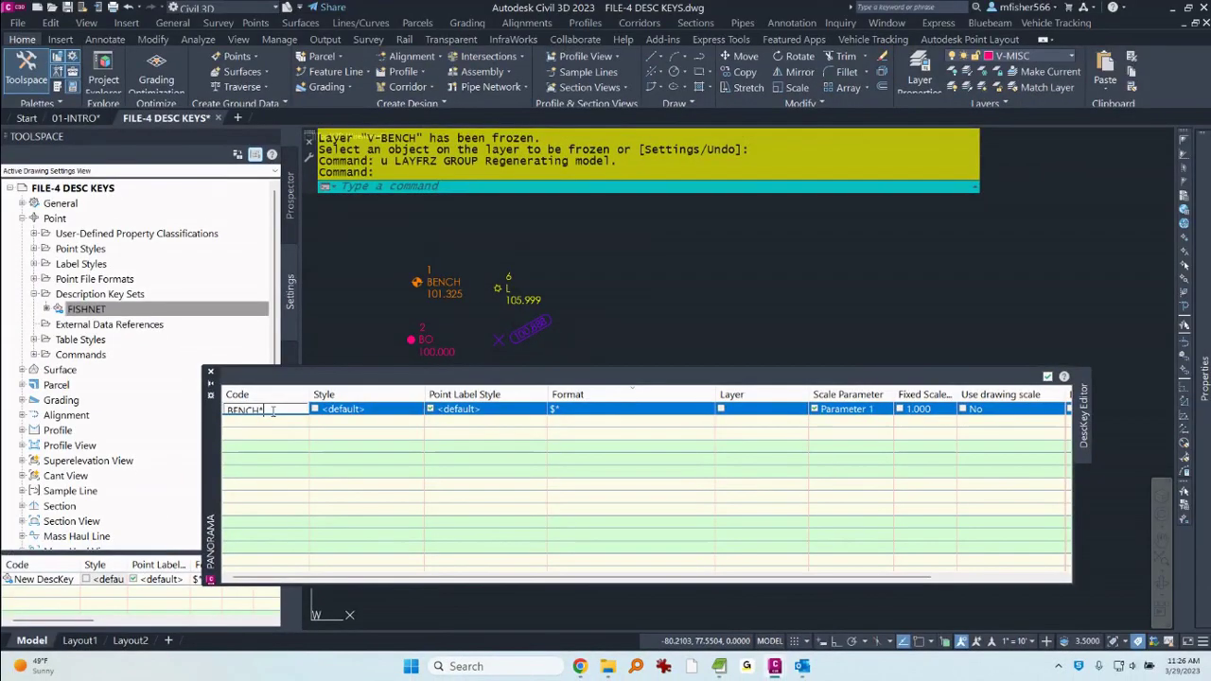
{"action": "key", "text": "Return"}
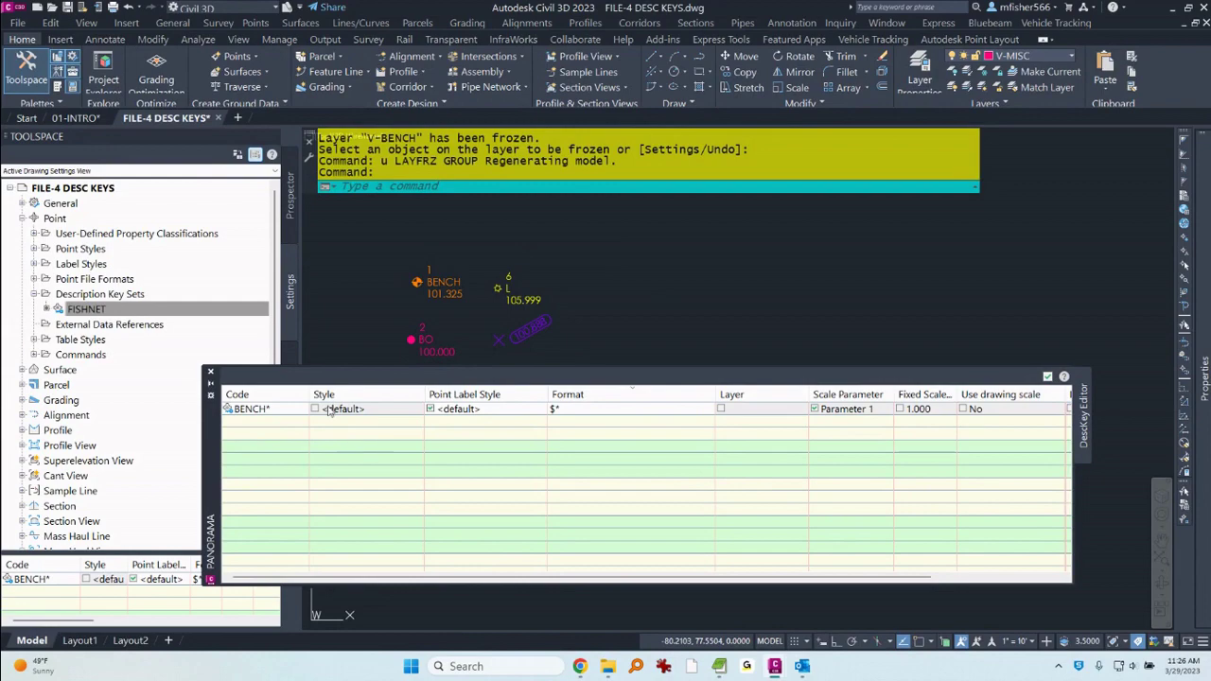
- Enable the point style override for the BENCH* key and assign the BENCHMARK style
{"action": "left_click", "coordinate": [316, 408]}
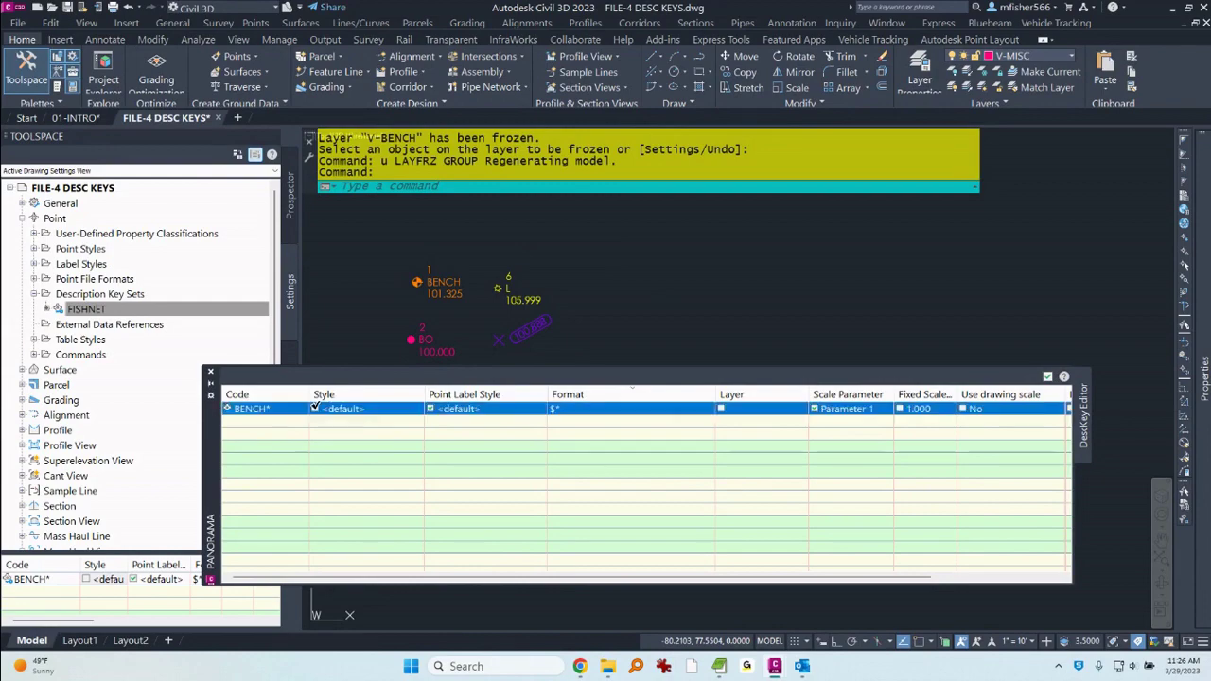
{"action": "left_click", "coordinate": [372, 406]}
{"action": "left_click", "coordinate": [411, 408]}
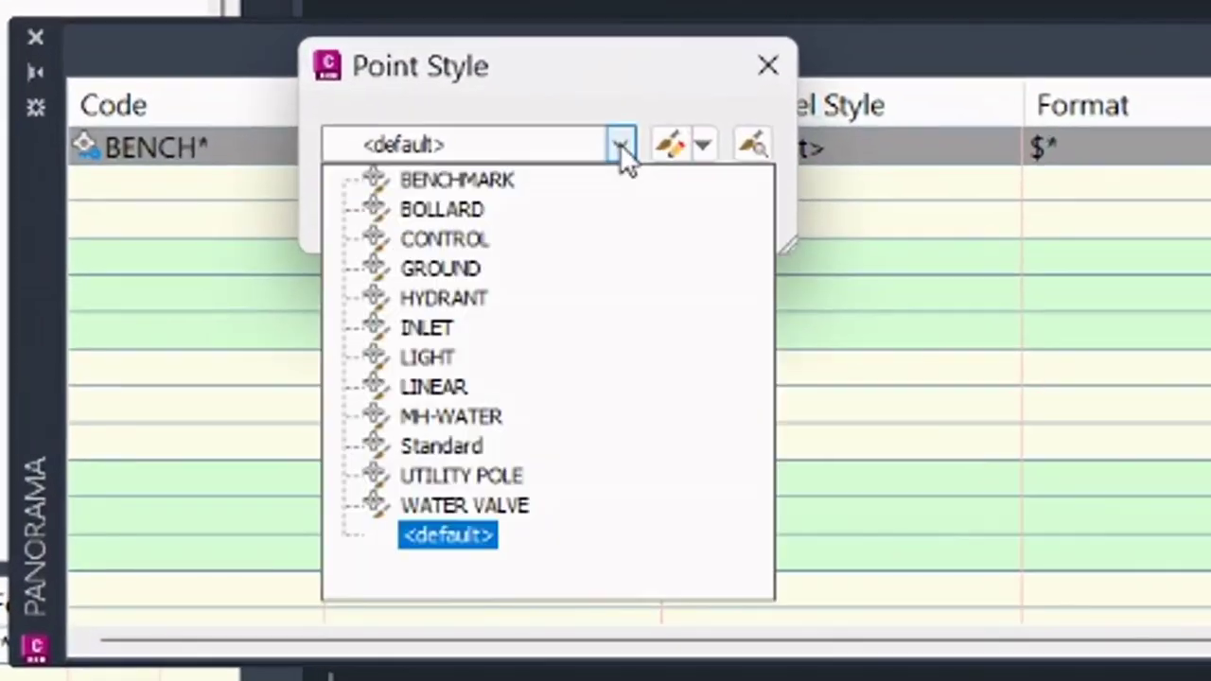
{"action": "left_click", "coordinate": [456, 181]}
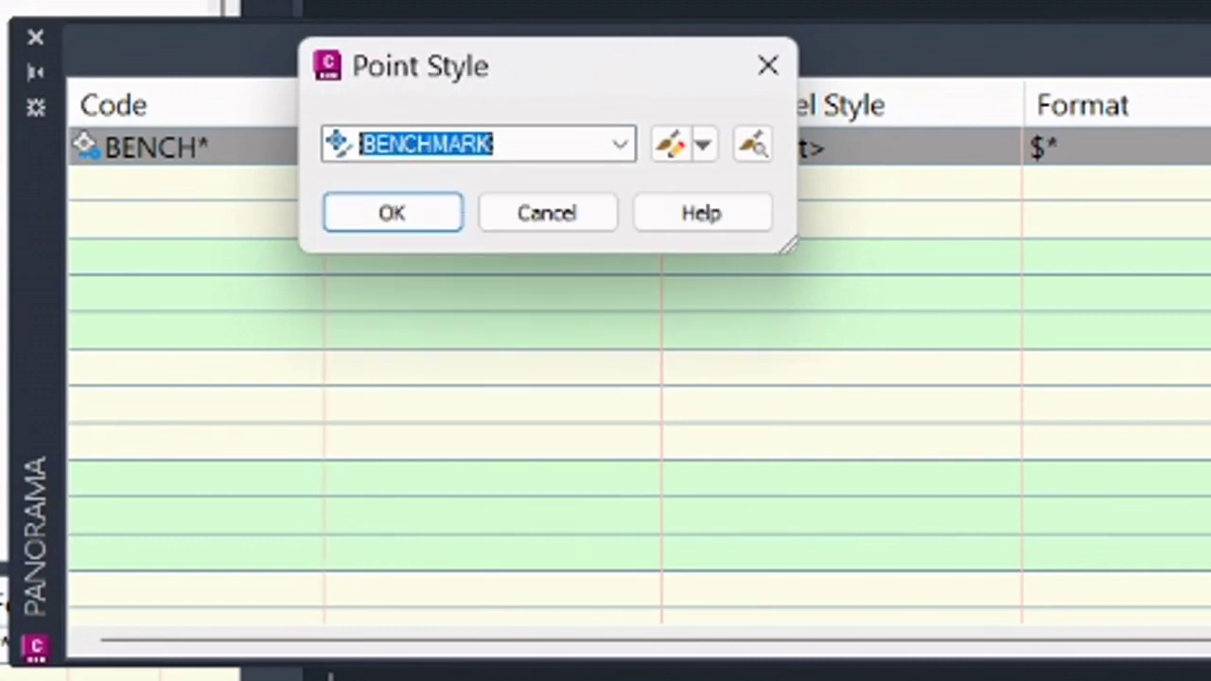
{"action": "left_click", "coordinate": [396, 208]}
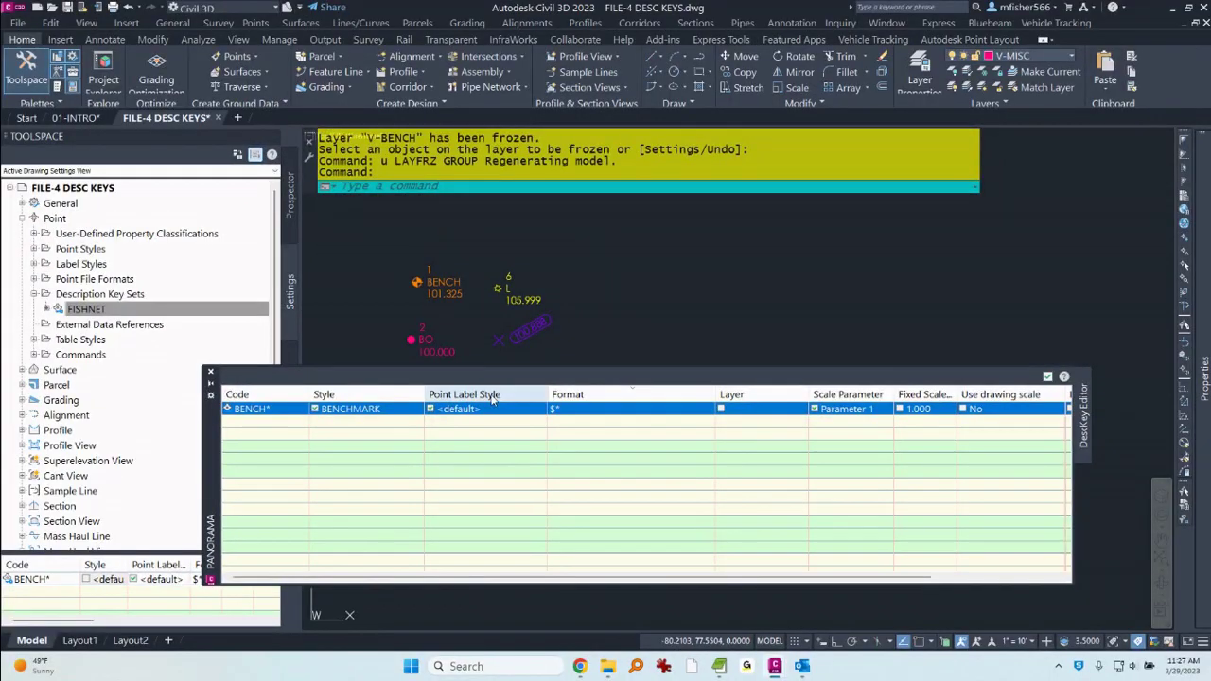
- Assign the Object-based point label style to the BENCH* key
{"action": "left_click", "coordinate": [484, 408]}
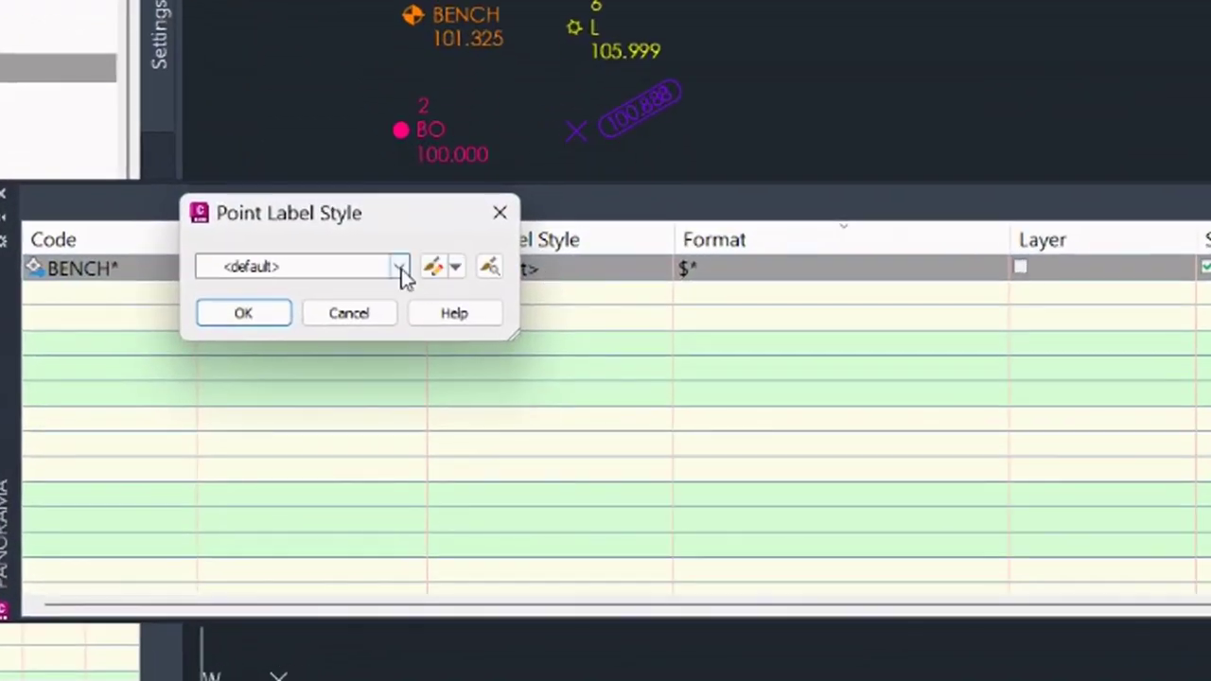
{"action": "left_click", "coordinate": [401, 268]}
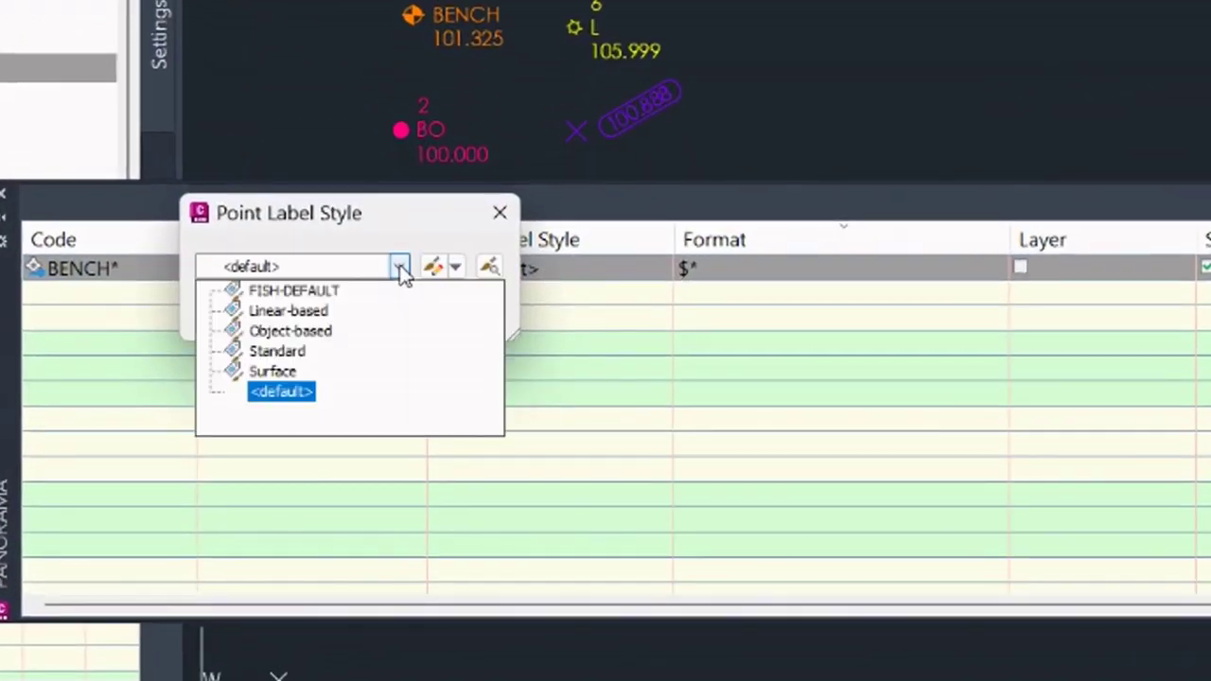
{"action": "left_click", "coordinate": [310, 333]}
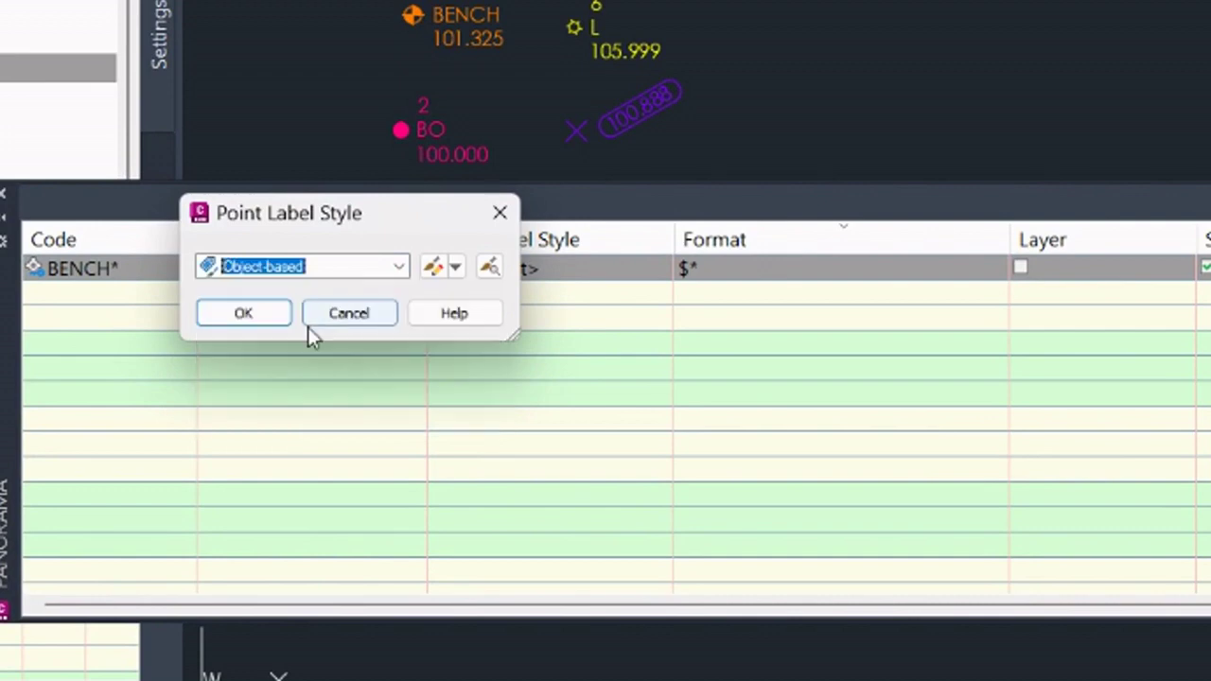
{"action": "left_click", "coordinate": [249, 320]}
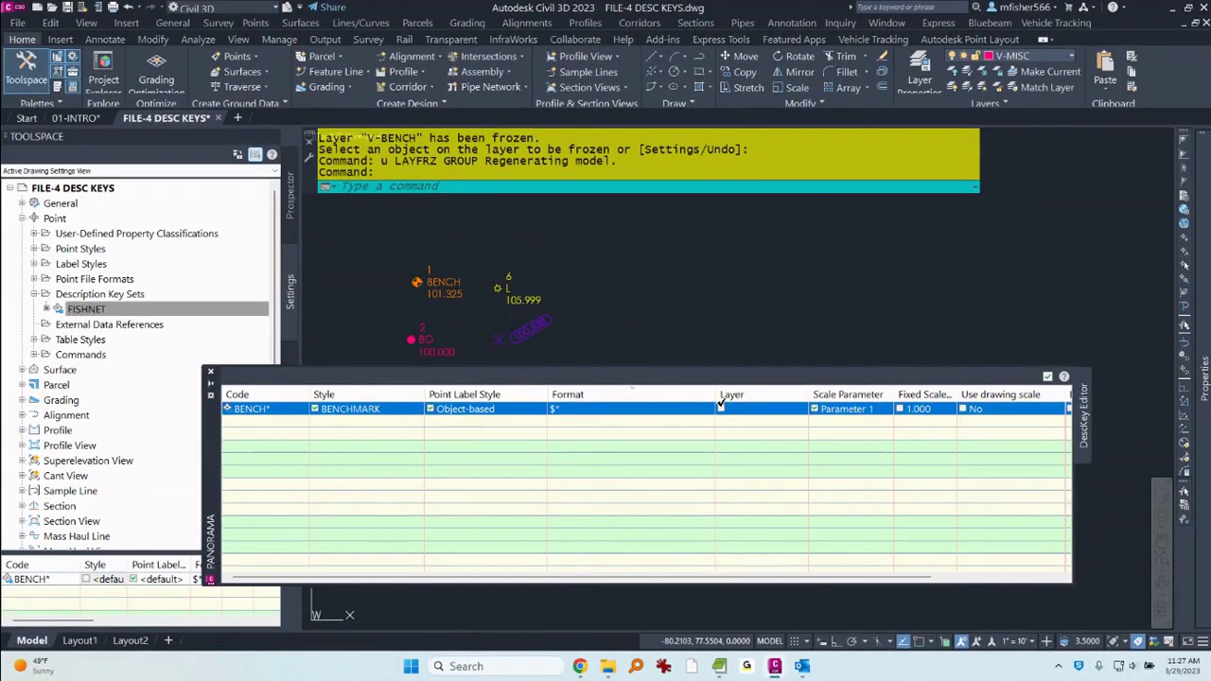
- Enable the layer override for the BENCH* key, assign layer V-BENCH, and apply and close the key editor
{"action": "left_click", "coordinate": [720, 407]}
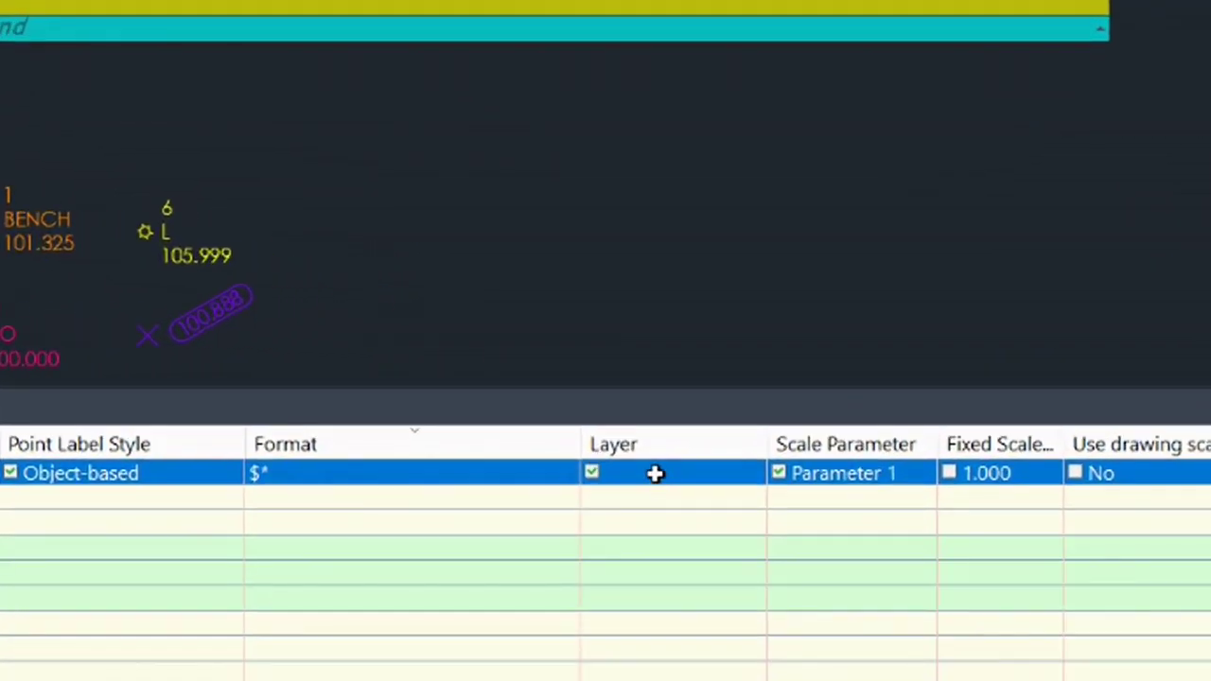
{"action": "left_click", "coordinate": [655, 473]}
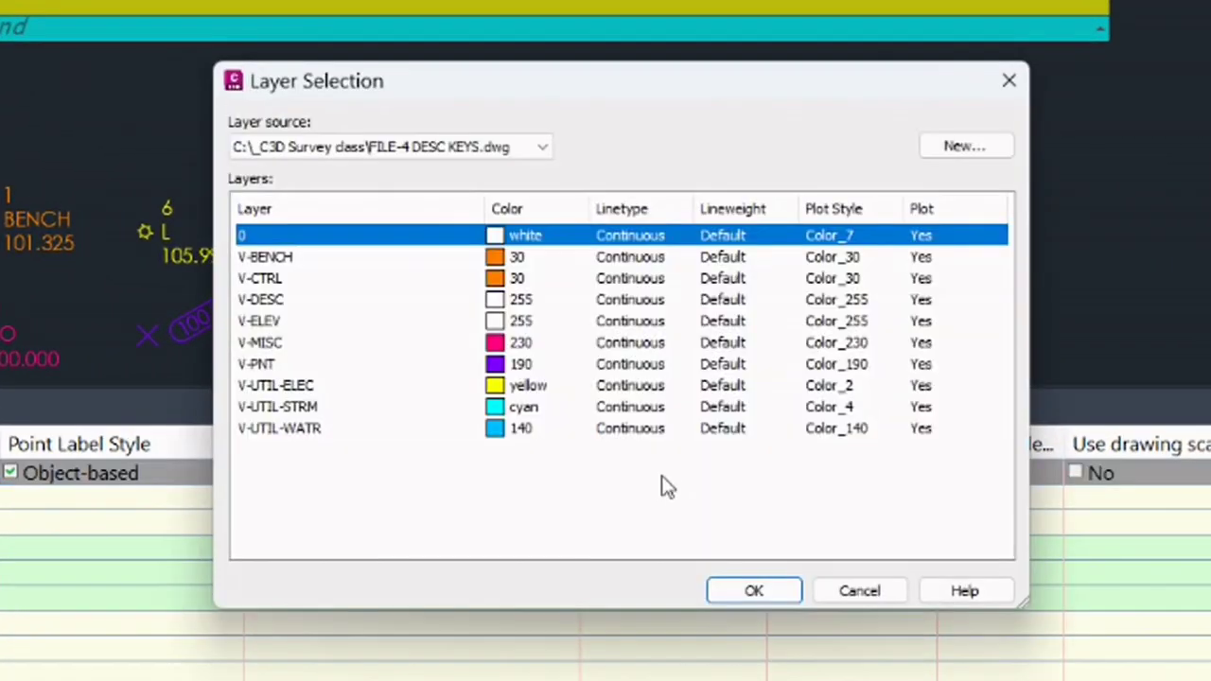
{"action": "left_click", "coordinate": [280, 257]}
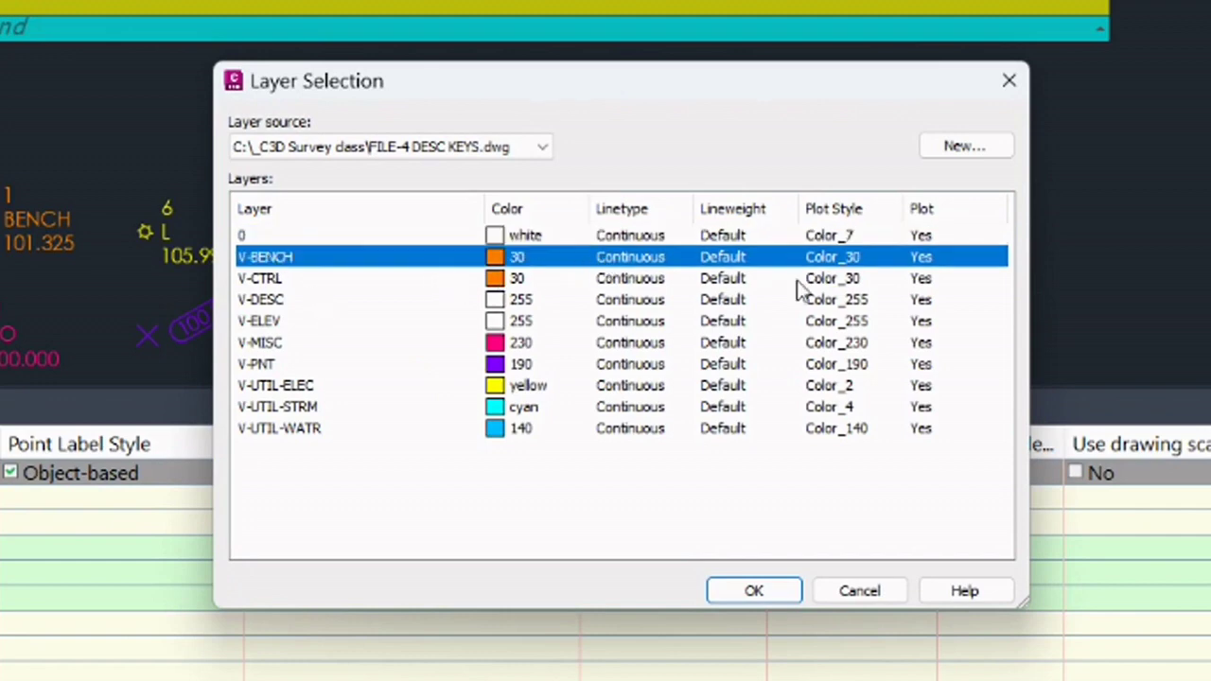
{"action": "left_click", "coordinate": [754, 592]}
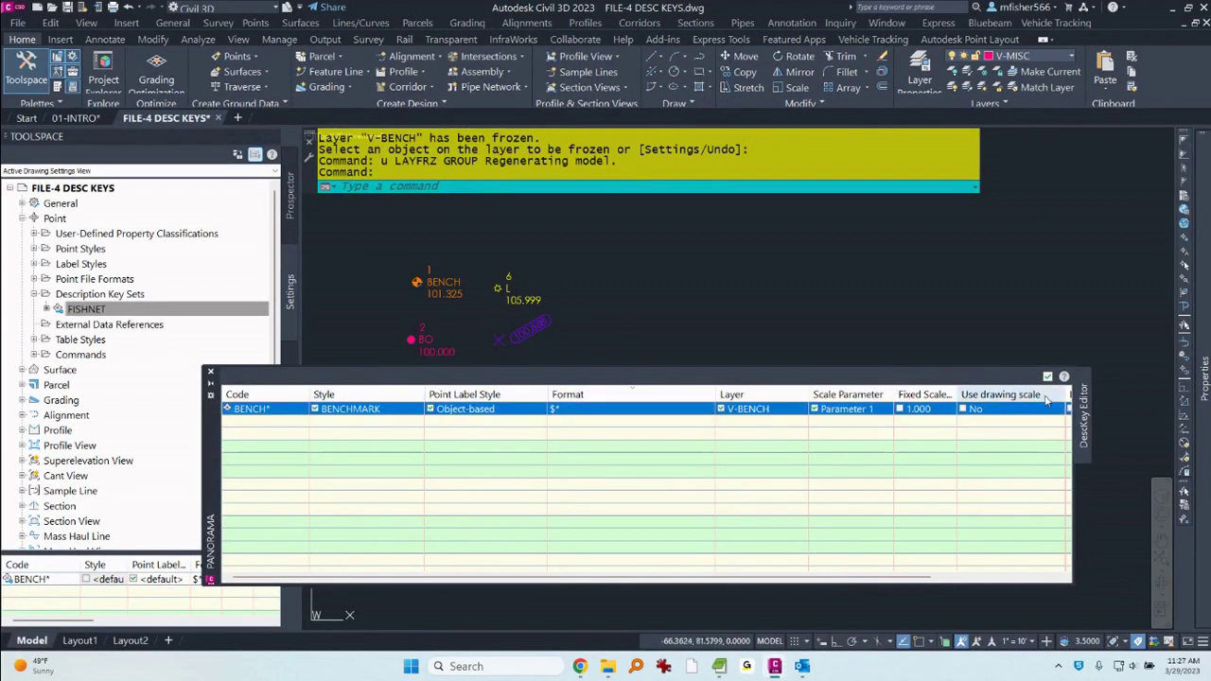
{"action": "left_click", "coordinate": [1048, 379]}
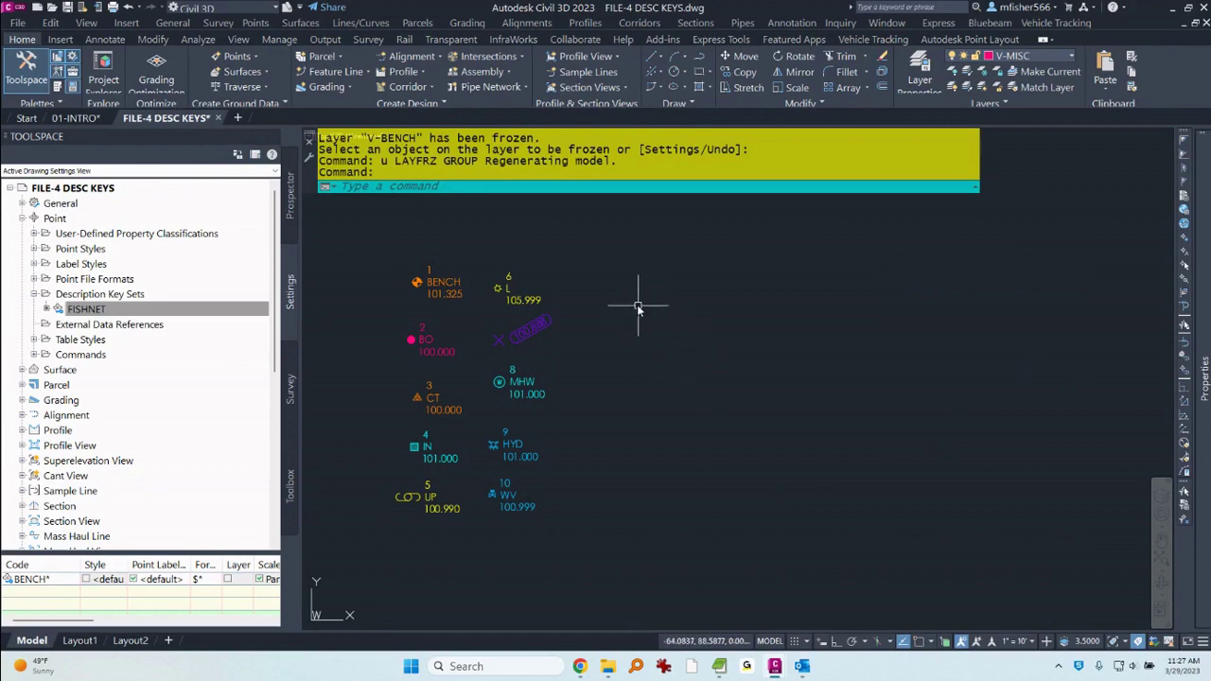
- Create one manual point in the empty area beside the existing points, with description BENCH and elevation 100.00
{"action": "left_click", "coordinate": [254, 25]}
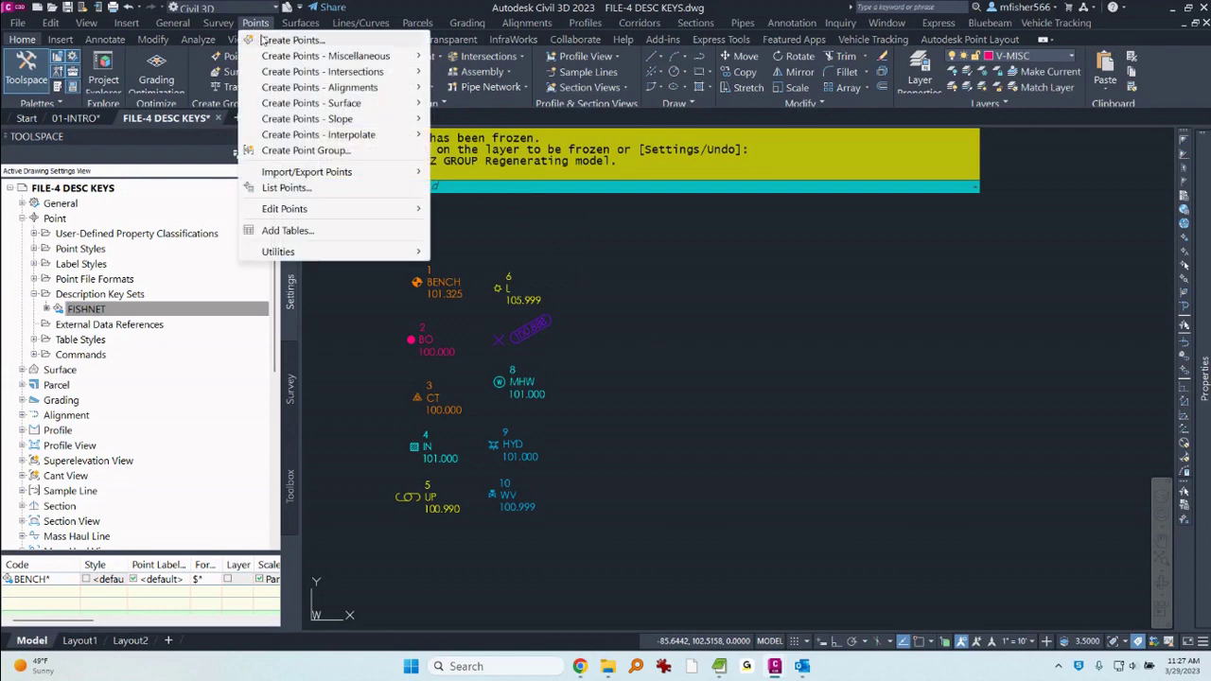
{"action": "left_click", "coordinate": [274, 40]}
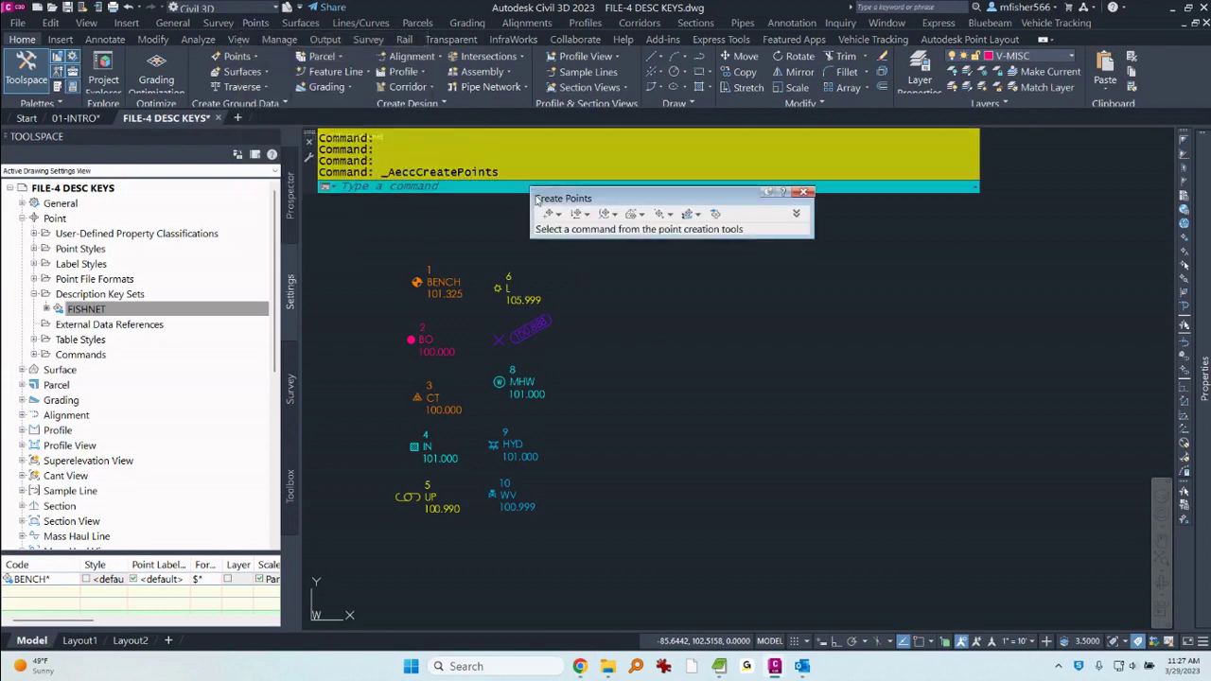
{"action": "left_click", "coordinate": [555, 215]}
{"action": "left_click", "coordinate": [584, 236]}
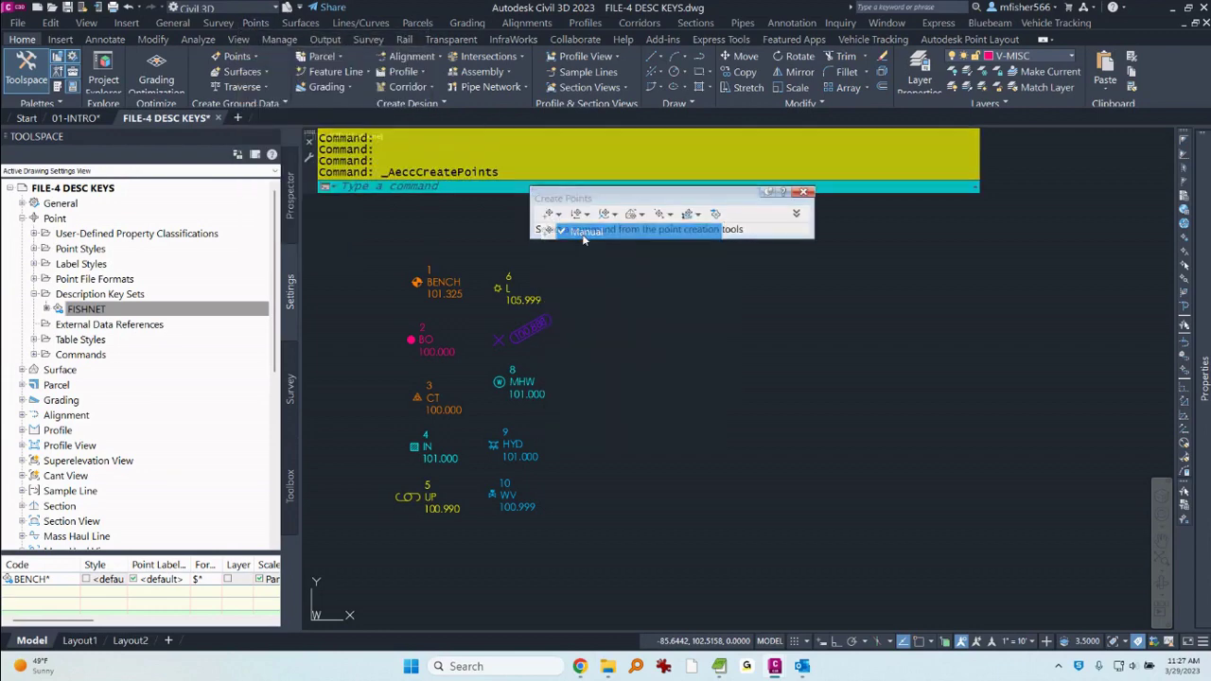
{"action": "left_click", "coordinate": [747, 290]}
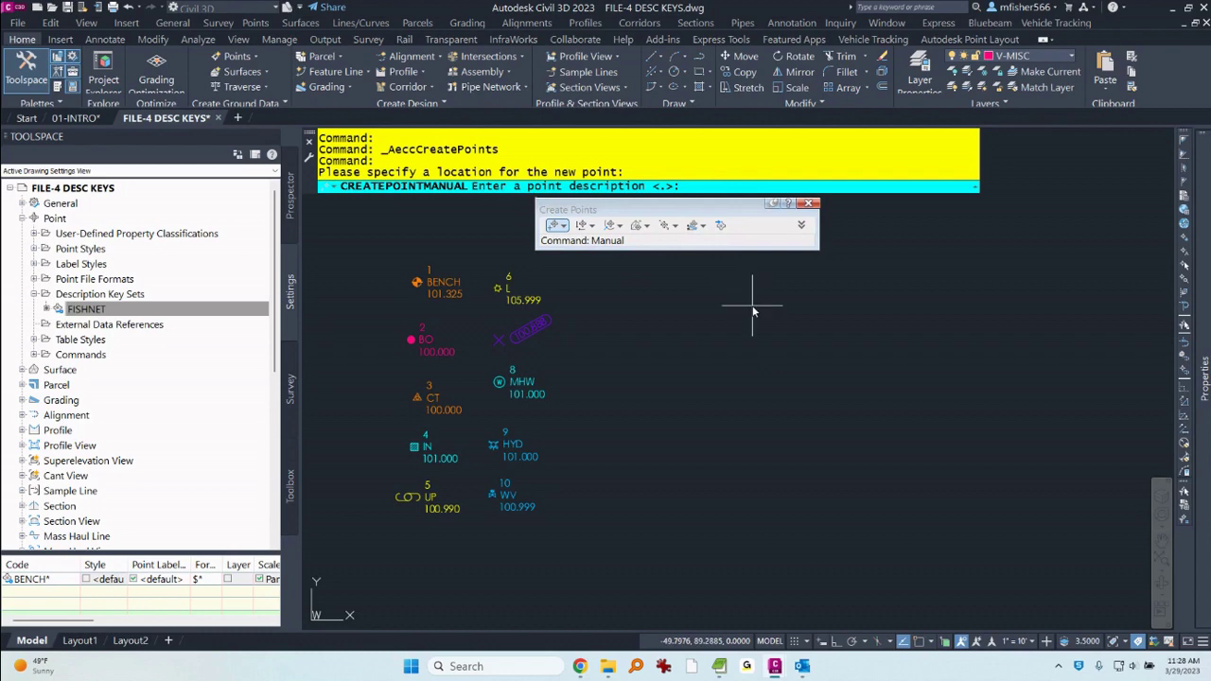
{"action": "type", "text": "BENCH"}
{"action": "key", "text": "Return"}
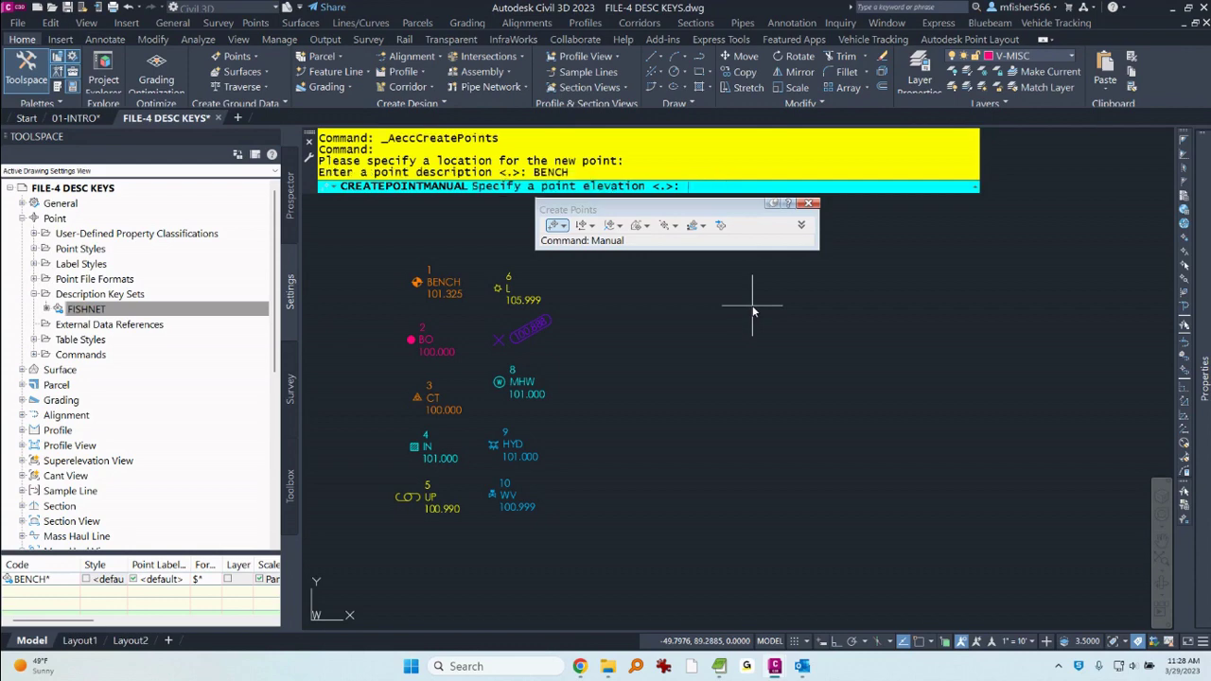
{"action": "type", "text": "100.00"}
{"action": "key", "text": "Return"}
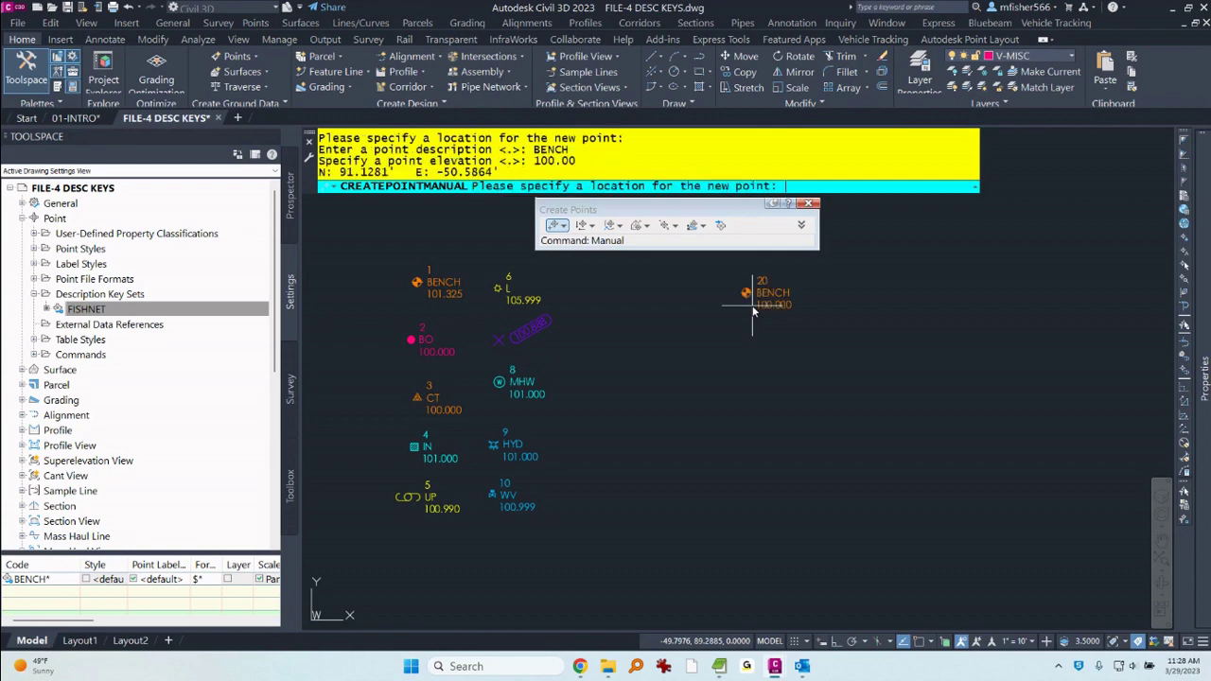
{"action": "key", "text": "Return"}
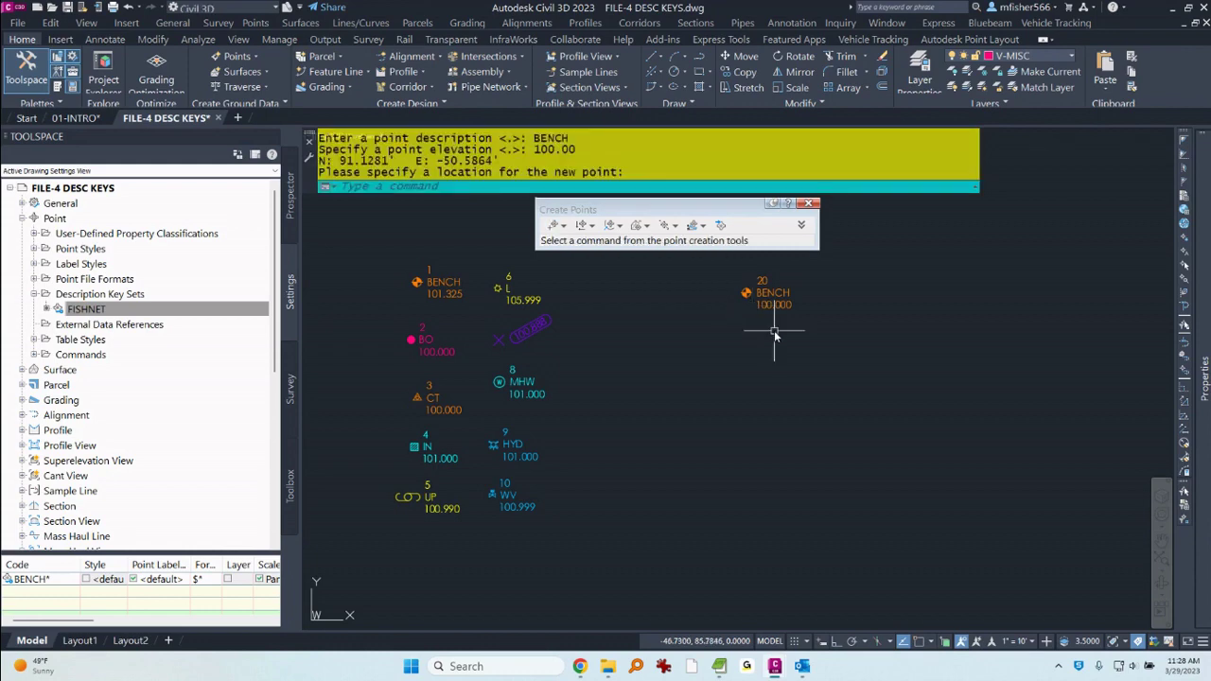
{"action": "middle_click_drag", "start_coordinate": [774, 336], "coordinate": [741, 351]}
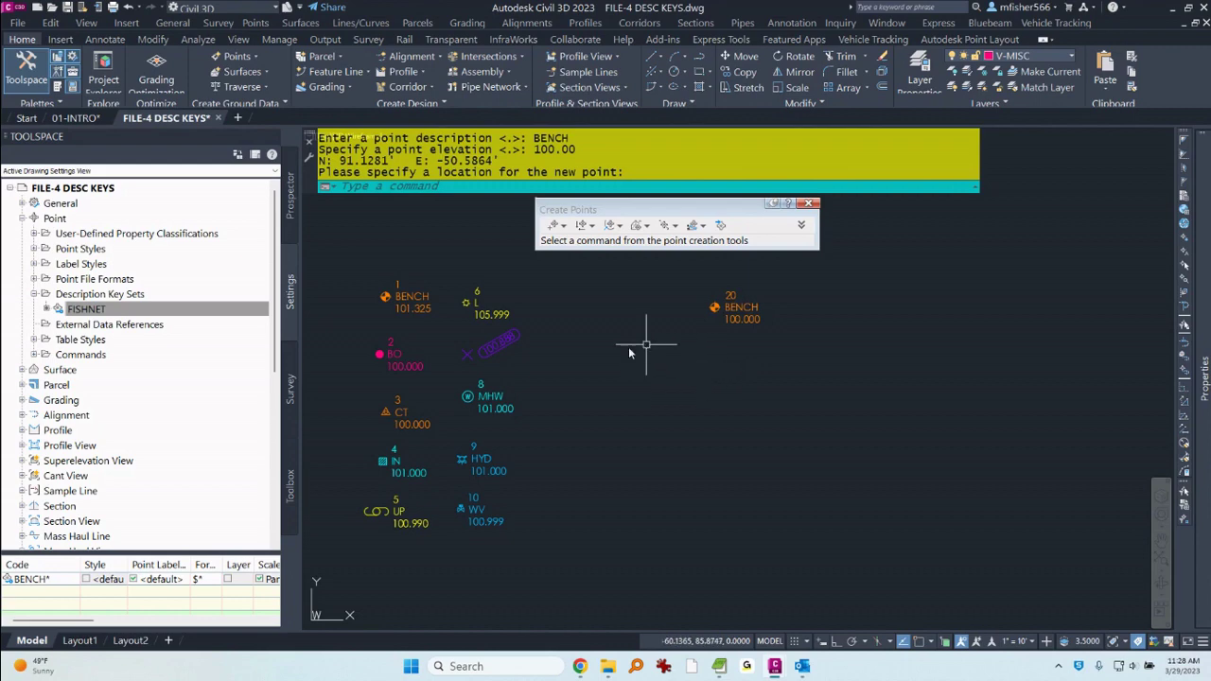
- Reopen the FISHNET key set for editing and duplicate the BENCH* key
{"action": "left_click", "coordinate": [154, 310]}
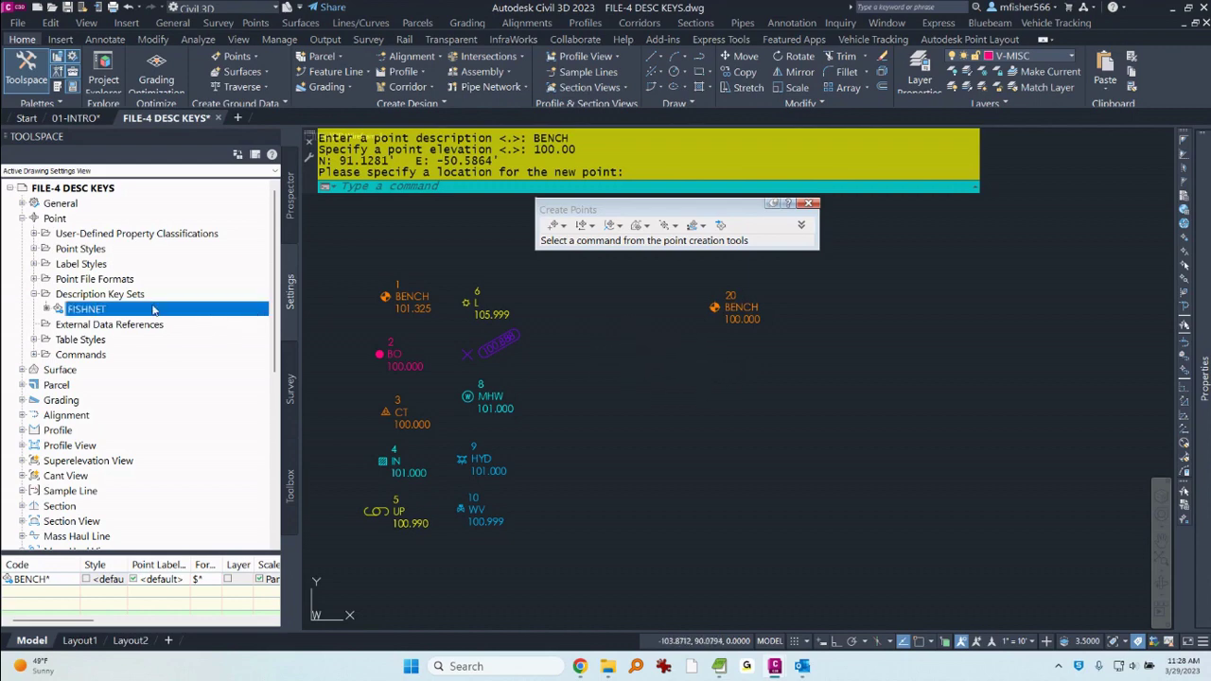
{"action": "right_click", "coordinate": [99, 313]}
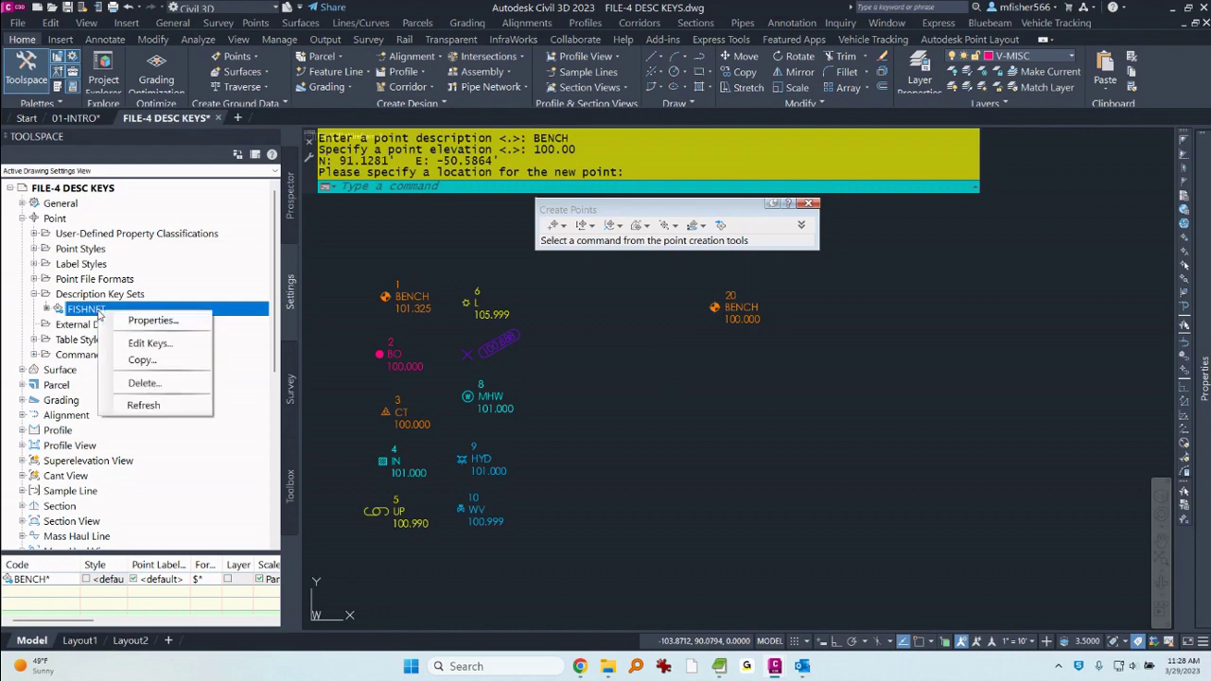
{"action": "left_click", "coordinate": [132, 348]}
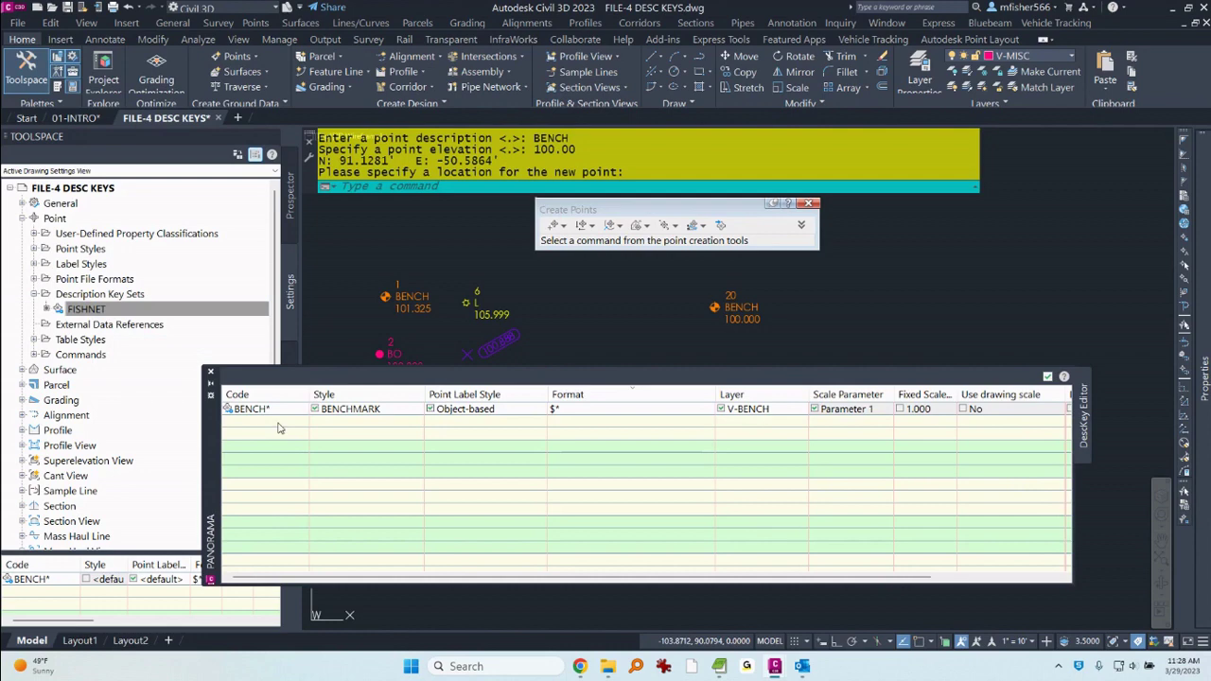
{"action": "left_click", "coordinate": [271, 407]}
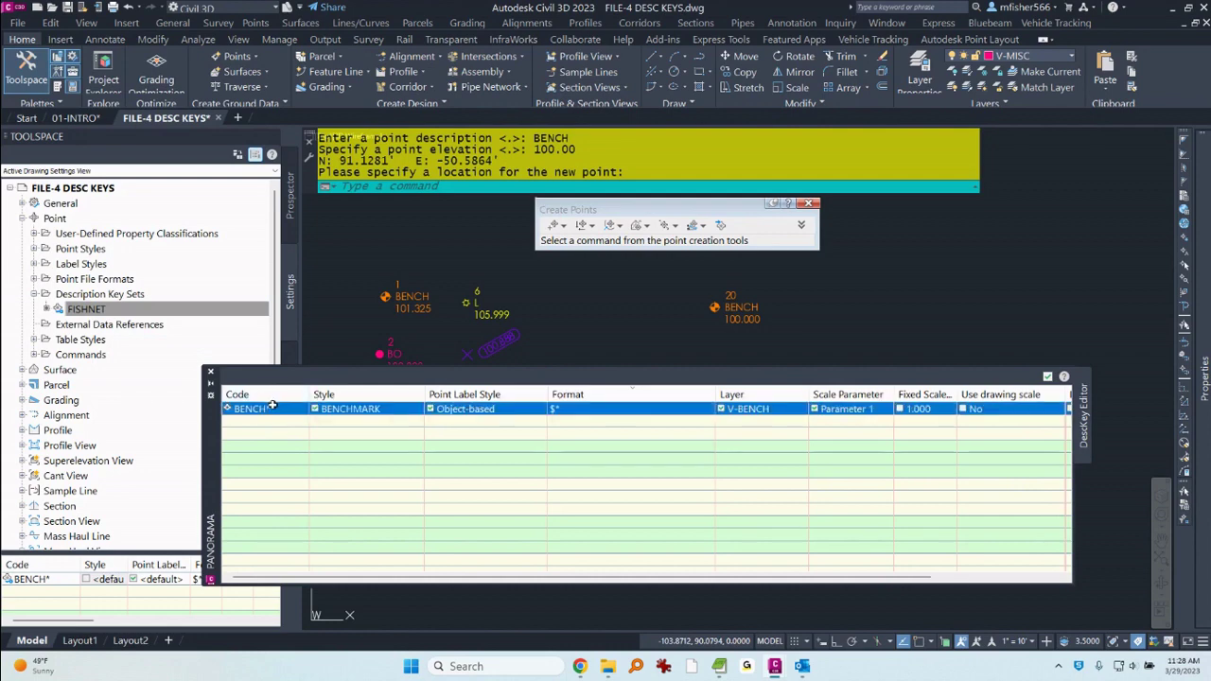
{"action": "right_click", "coordinate": [274, 408]}
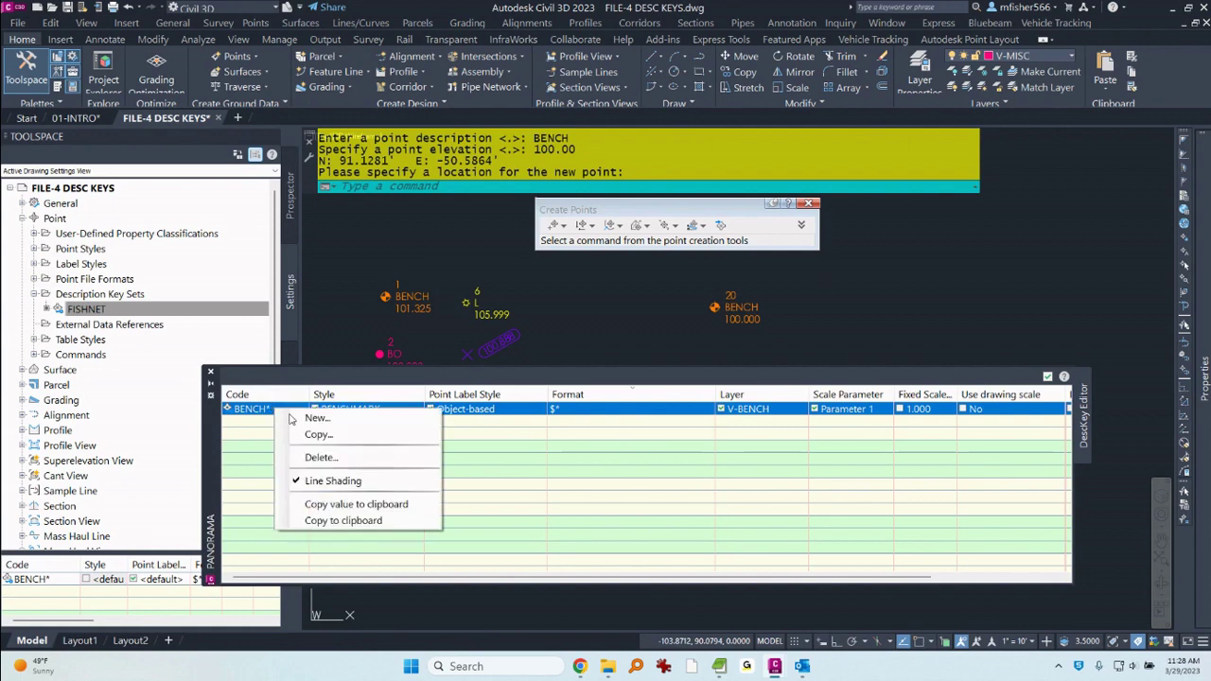
{"action": "left_click", "coordinate": [317, 435]}
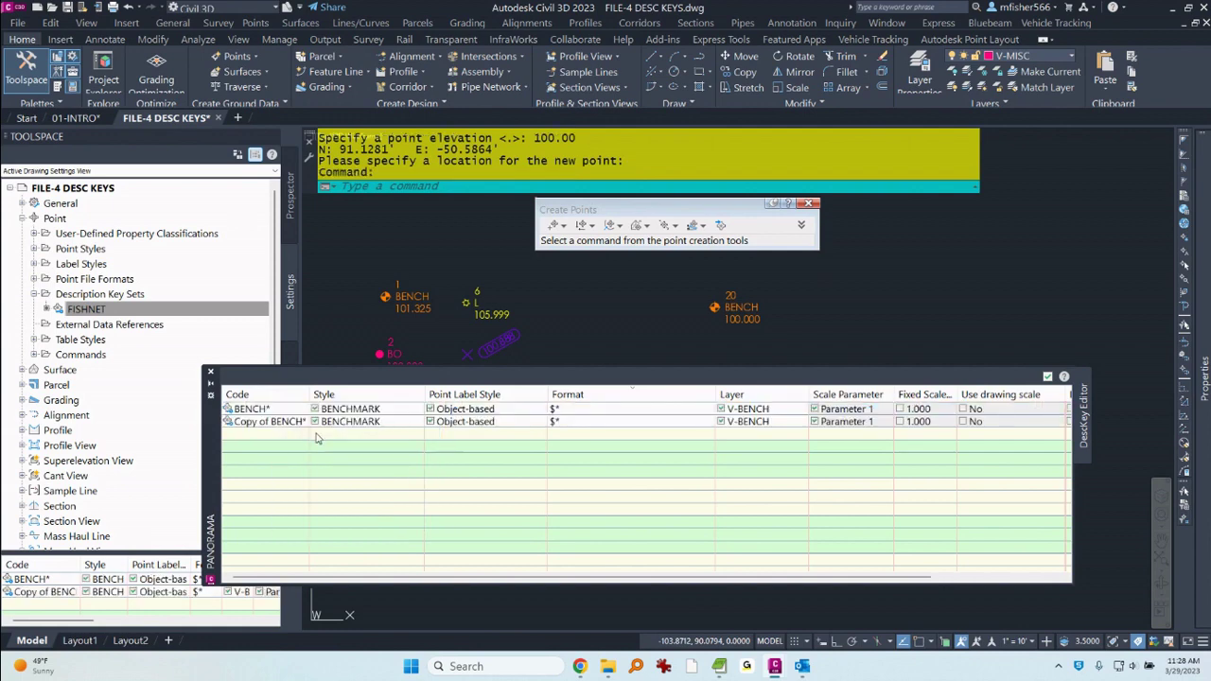
- Change the duplicated key's code to BO* and assign it the BOLLARD point style
{"action": "left_click", "coordinate": [279, 421]}
{"action": "left_click", "coordinate": [281, 421]}
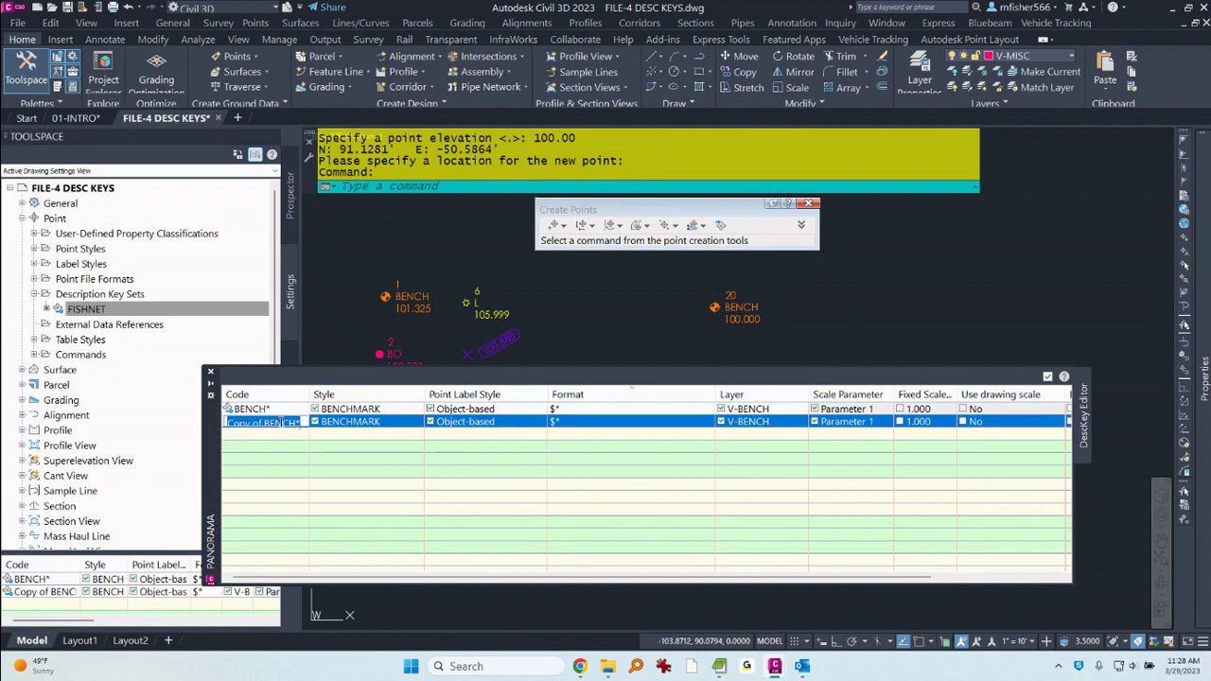
{"action": "type", "text": "BO*"}
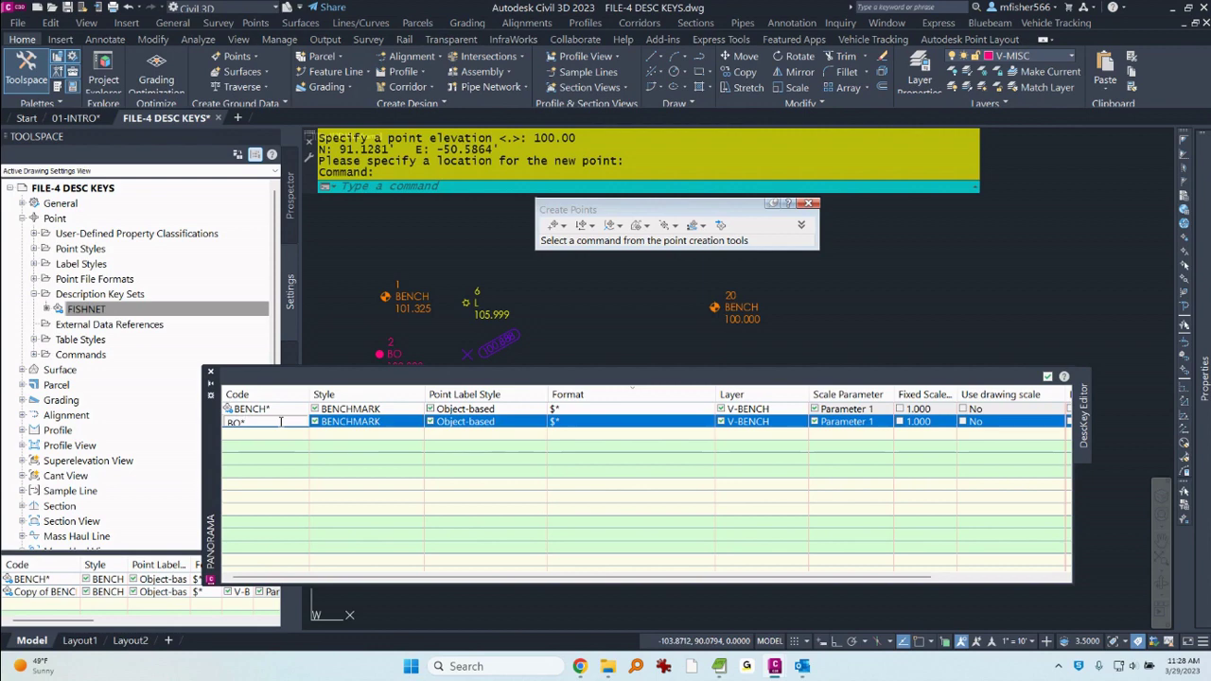
{"action": "left_click", "coordinate": [355, 422]}
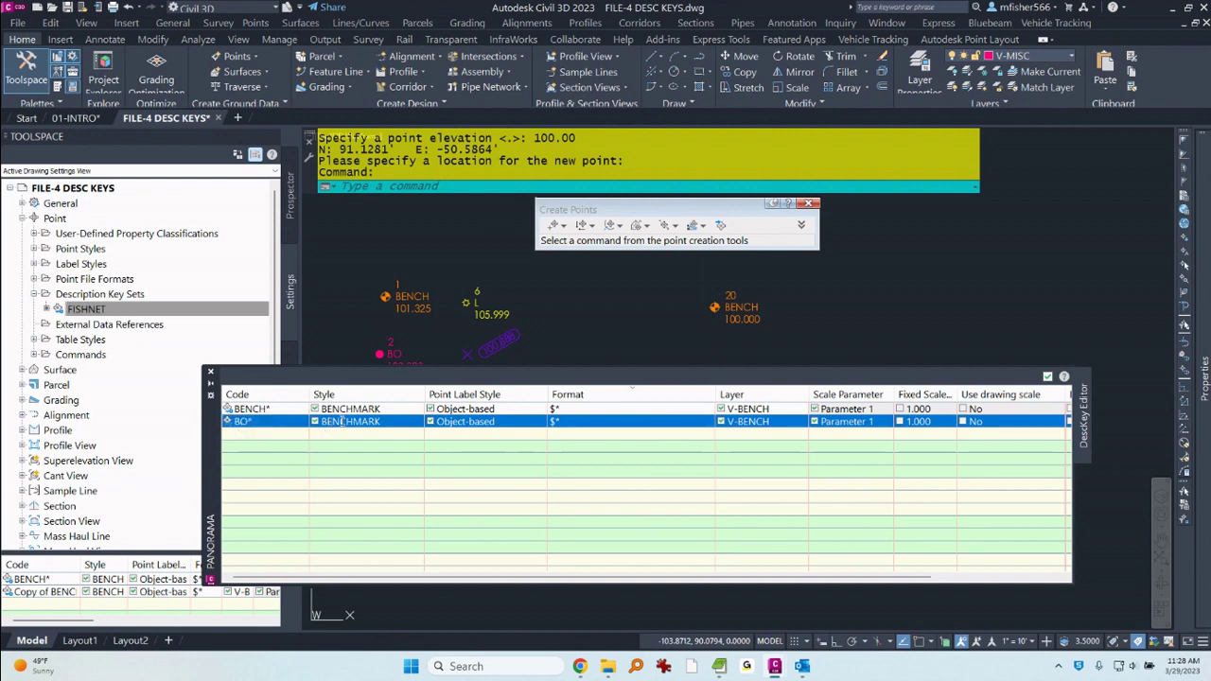
{"action": "left_click", "coordinate": [409, 408]}
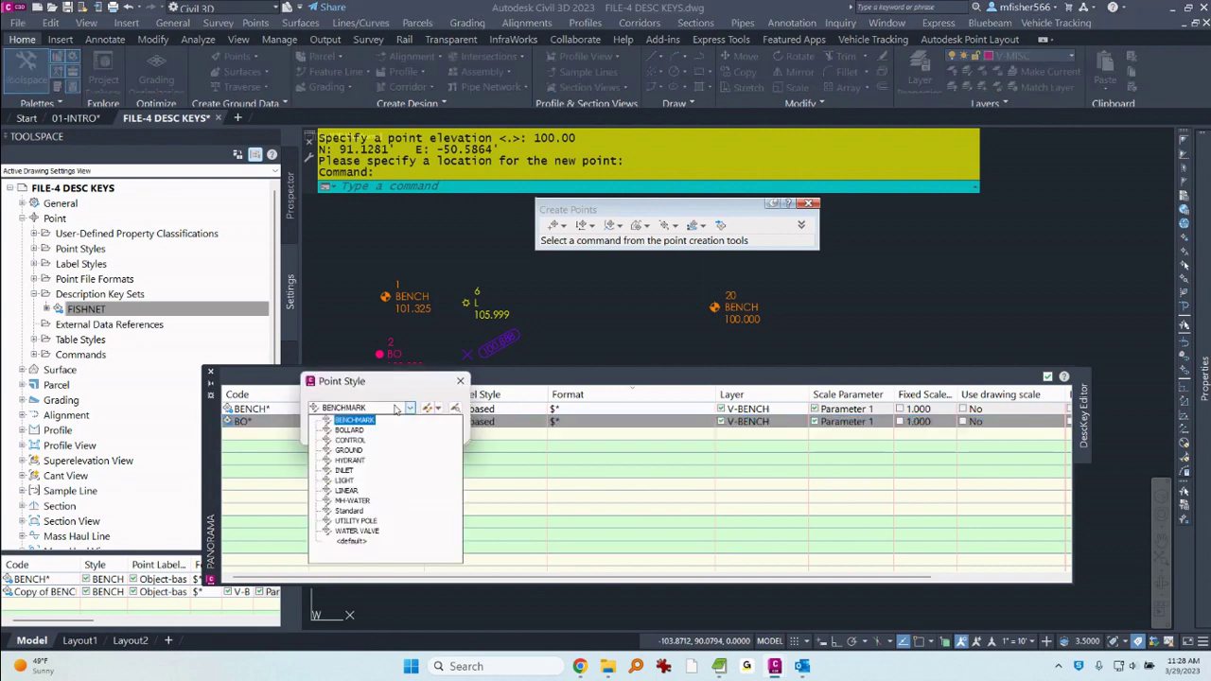
{"action": "left_click", "coordinate": [358, 426]}
{"action": "left_click", "coordinate": [336, 431]}
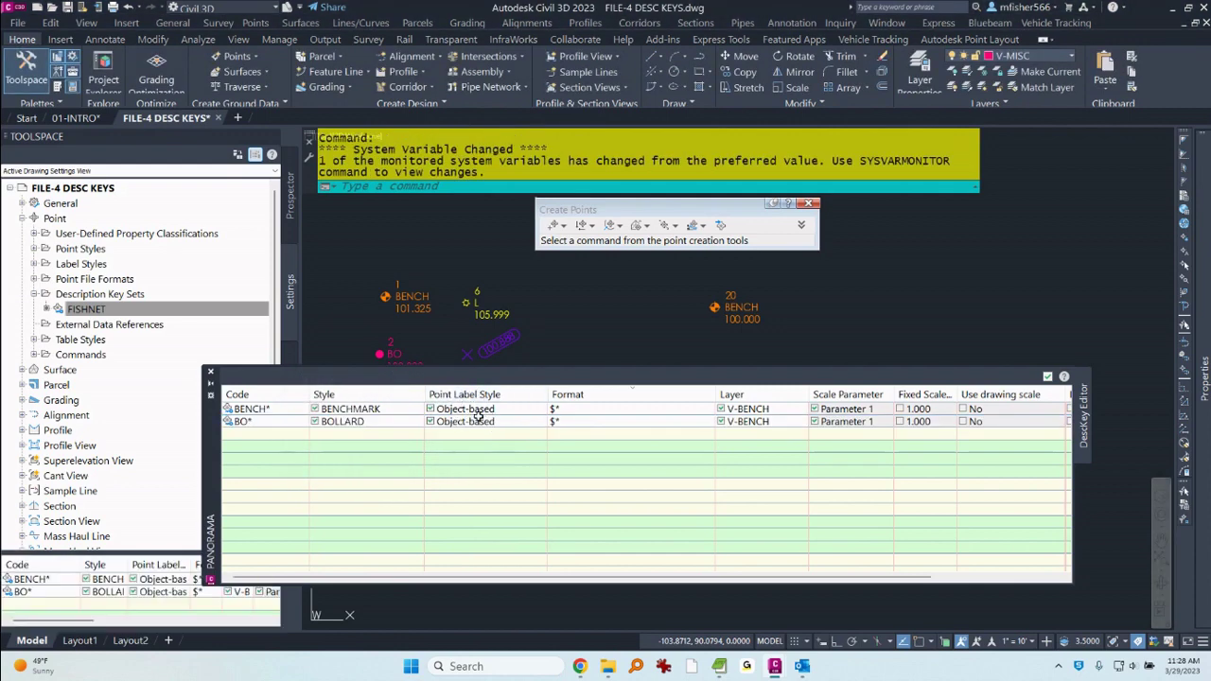
- Assign a new layer V-BOLLARD with color 122 to the BO* key, then apply and close the key editor
{"action": "left_click", "coordinate": [792, 422]}
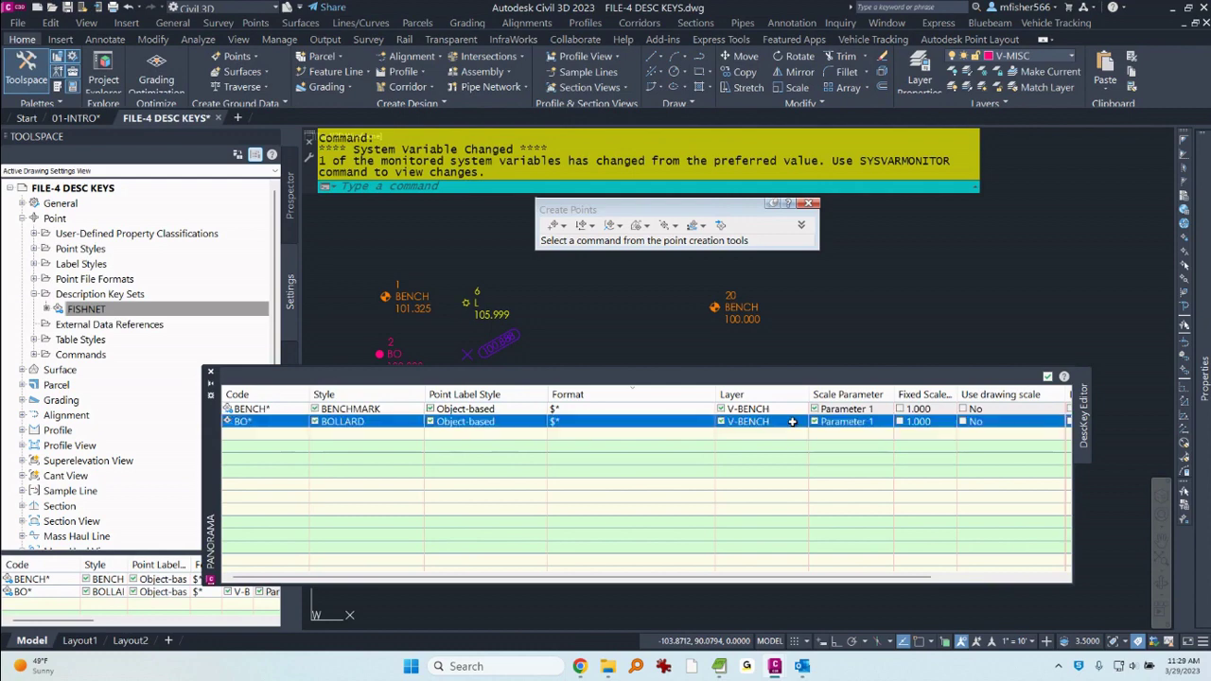
{"action": "left_click", "coordinate": [795, 422]}
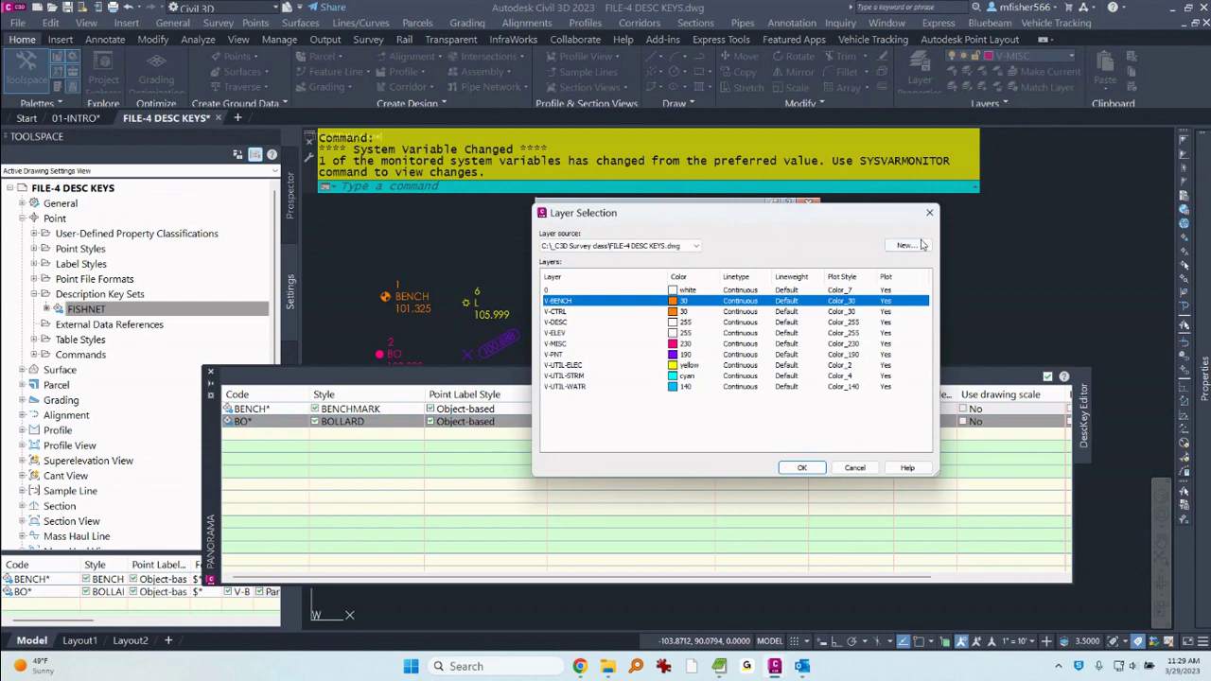
{"action": "left_click", "coordinate": [905, 246]}
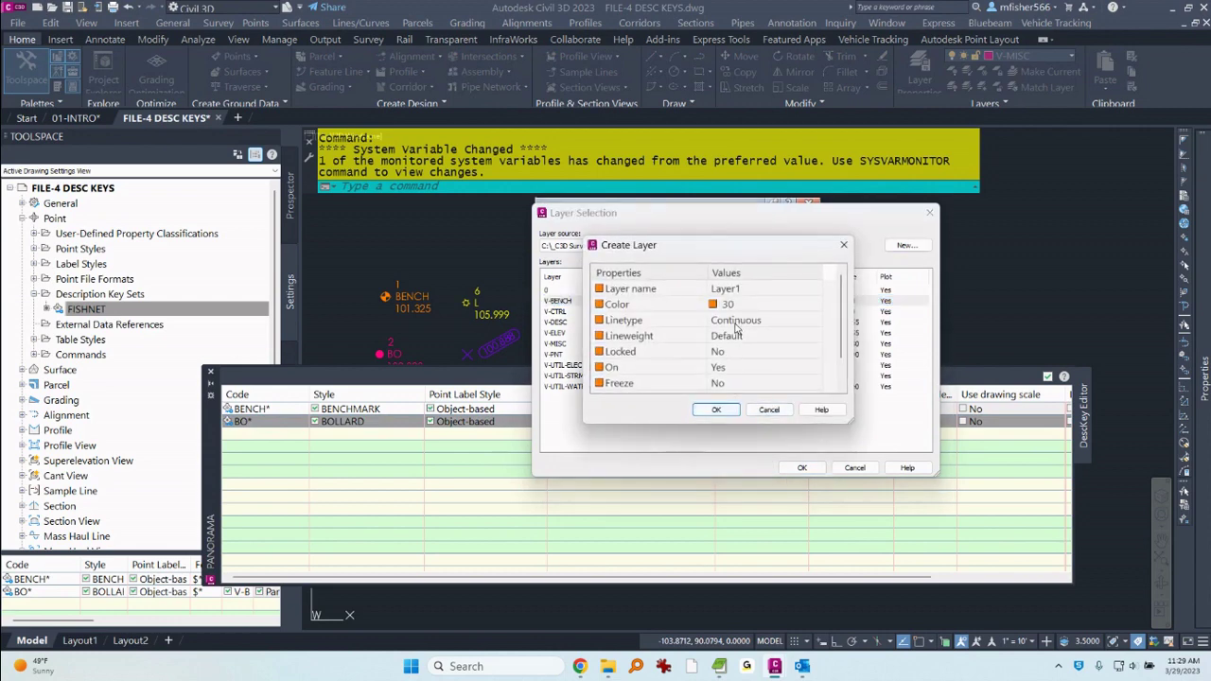
{"action": "left_click", "coordinate": [729, 289]}
{"action": "type", "text": "V-BOLLARD"}
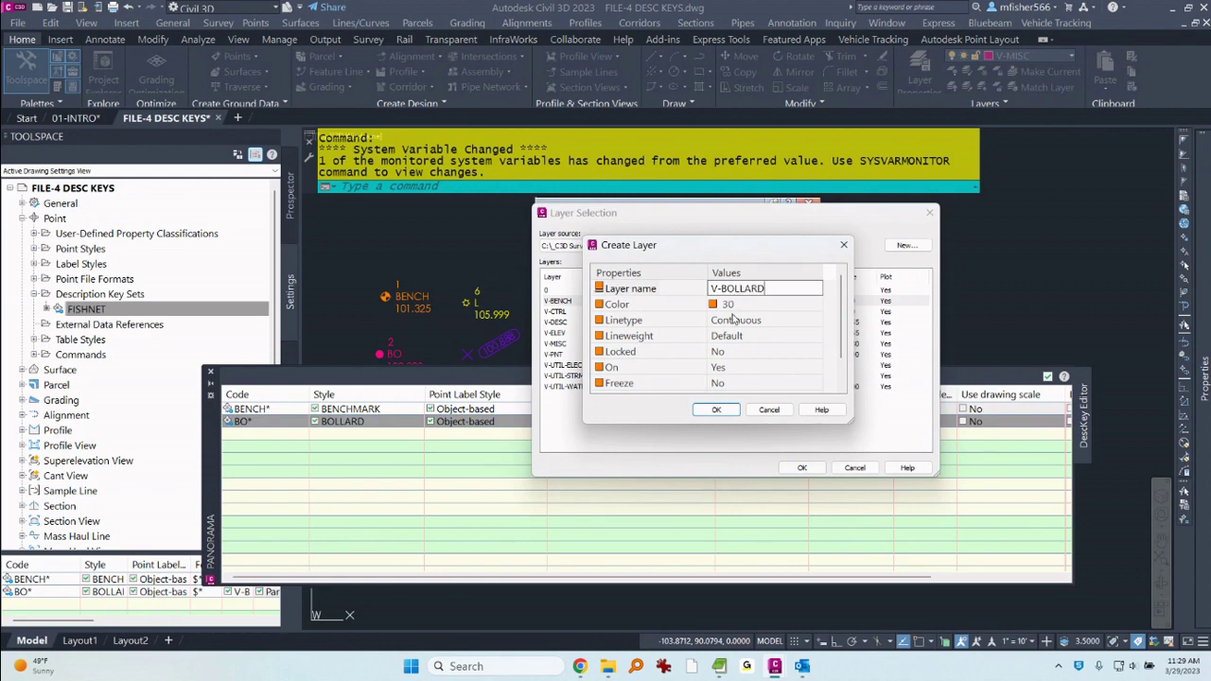
{"action": "left_click", "coordinate": [733, 304]}
{"action": "left_click", "coordinate": [814, 304]}
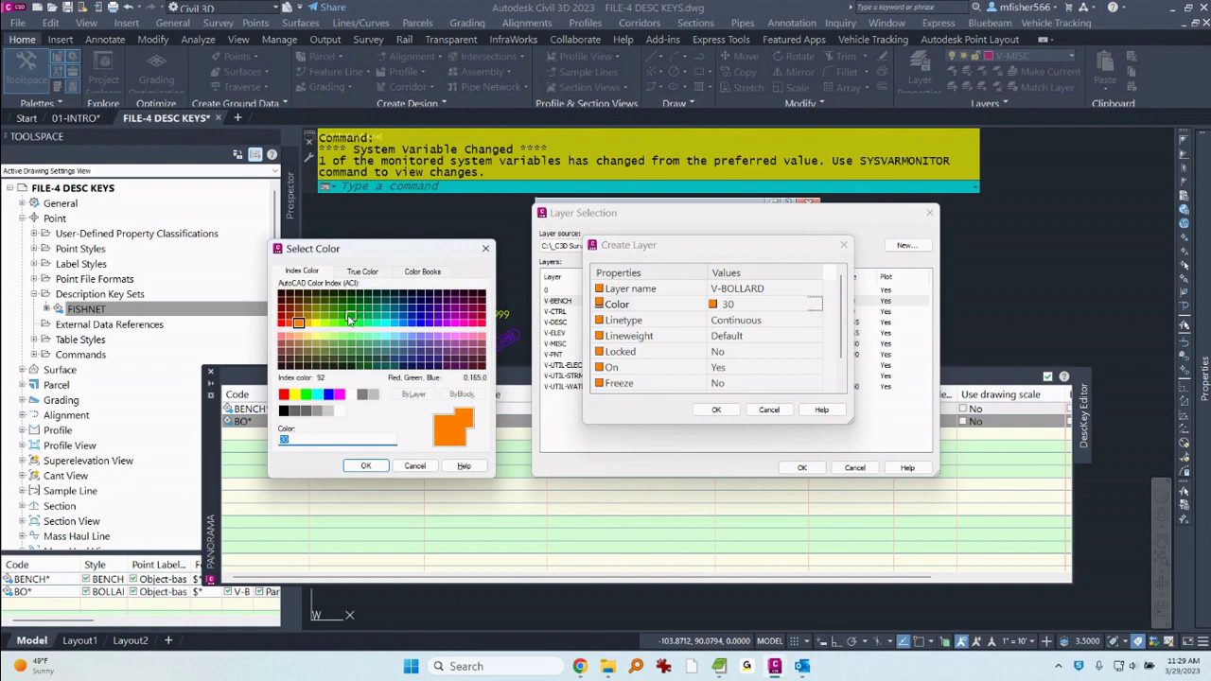
{"action": "left_click", "coordinate": [377, 316]}
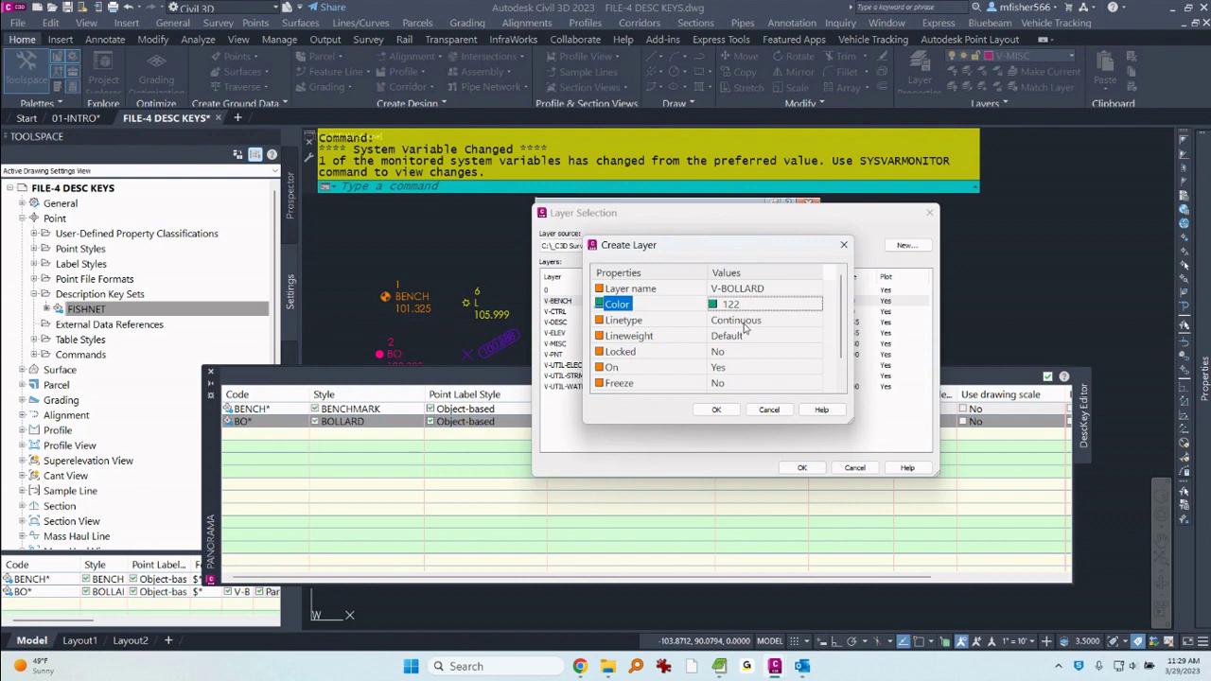
{"action": "left_click", "coordinate": [717, 410]}
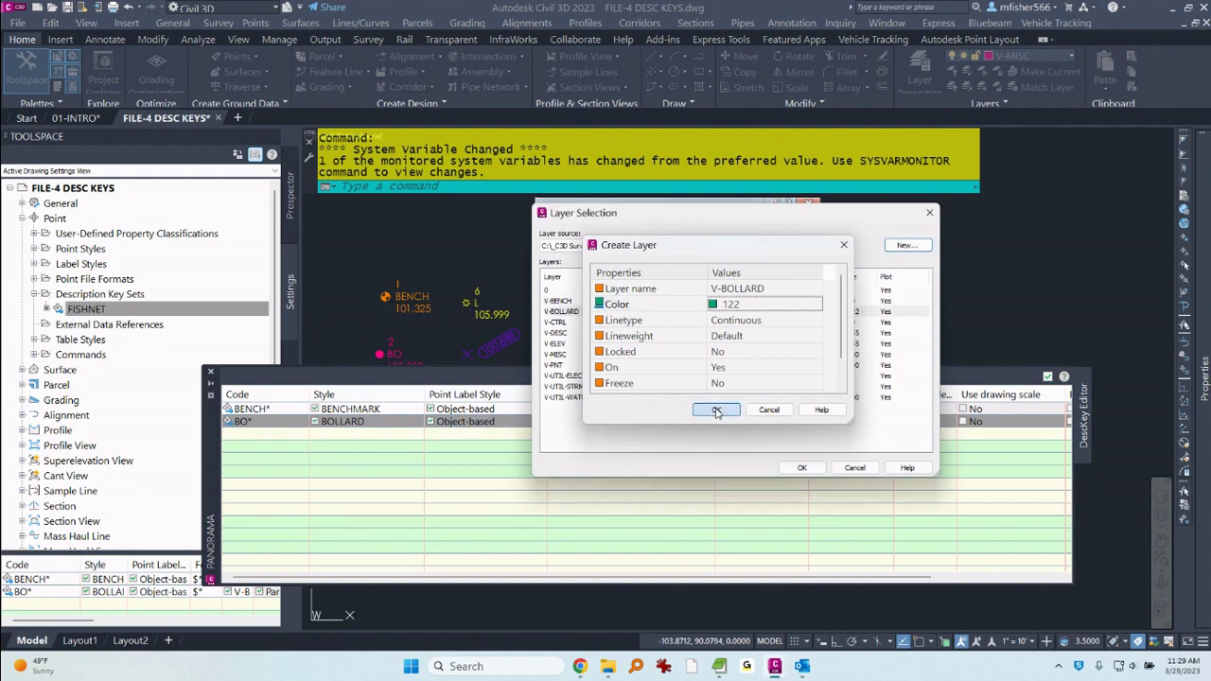
{"action": "left_click", "coordinate": [801, 468]}
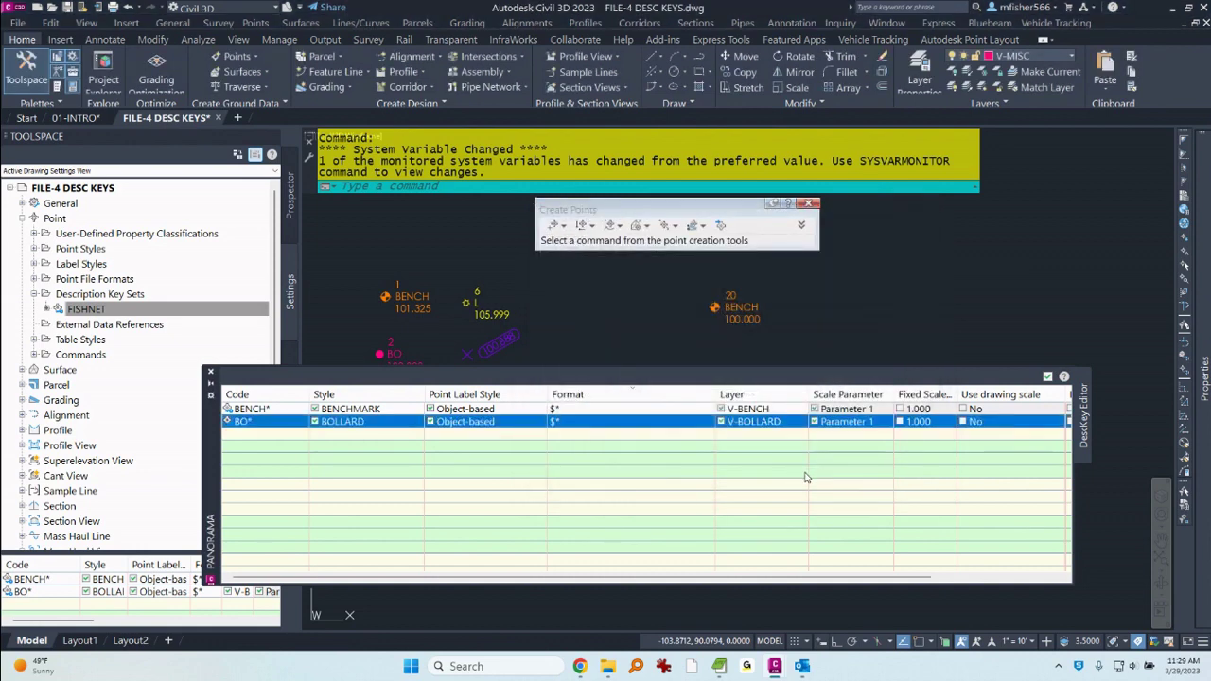
{"action": "left_click", "coordinate": [1048, 376]}
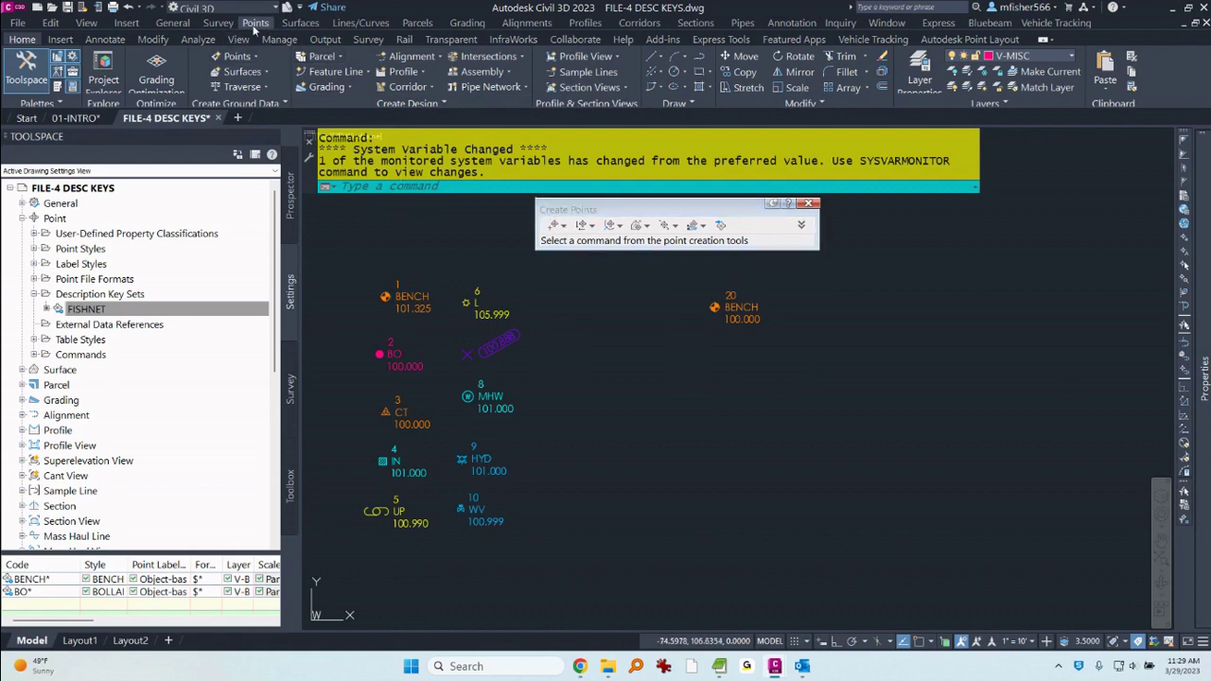
- Create one manual point below the separate BENCH test point, with description BO1 and elevation 101.01
{"action": "left_click", "coordinate": [562, 225]}
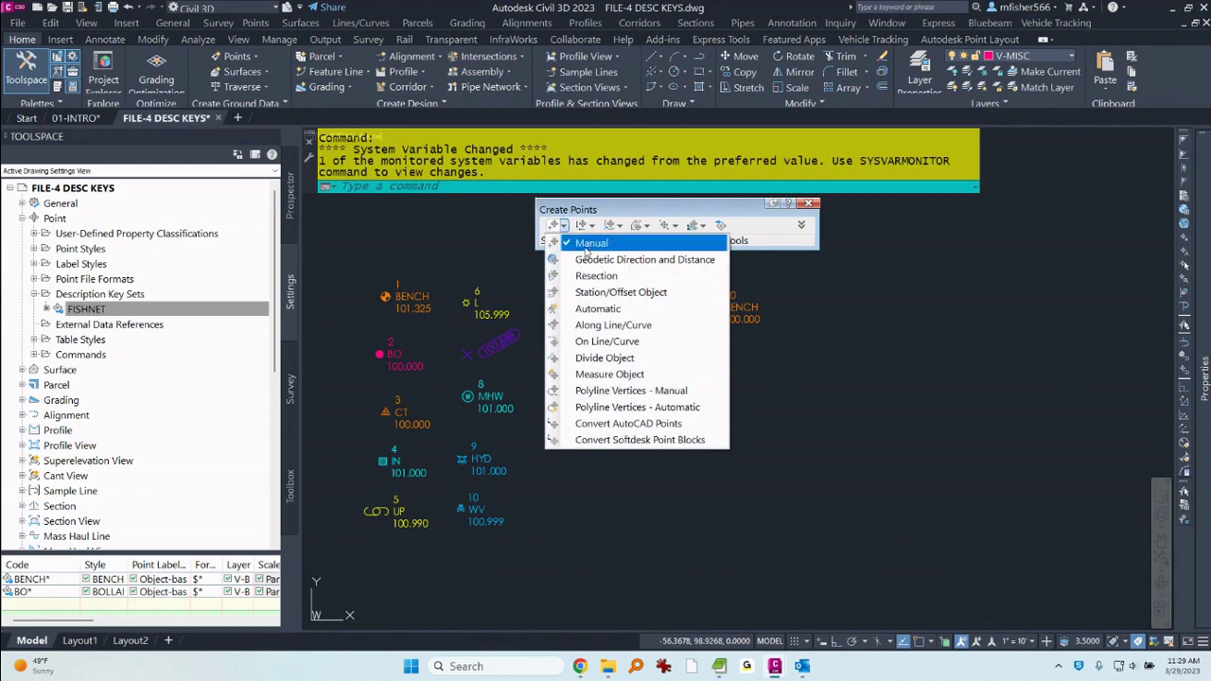
{"action": "left_click", "coordinate": [586, 247]}
{"action": "left_click", "coordinate": [715, 380]}
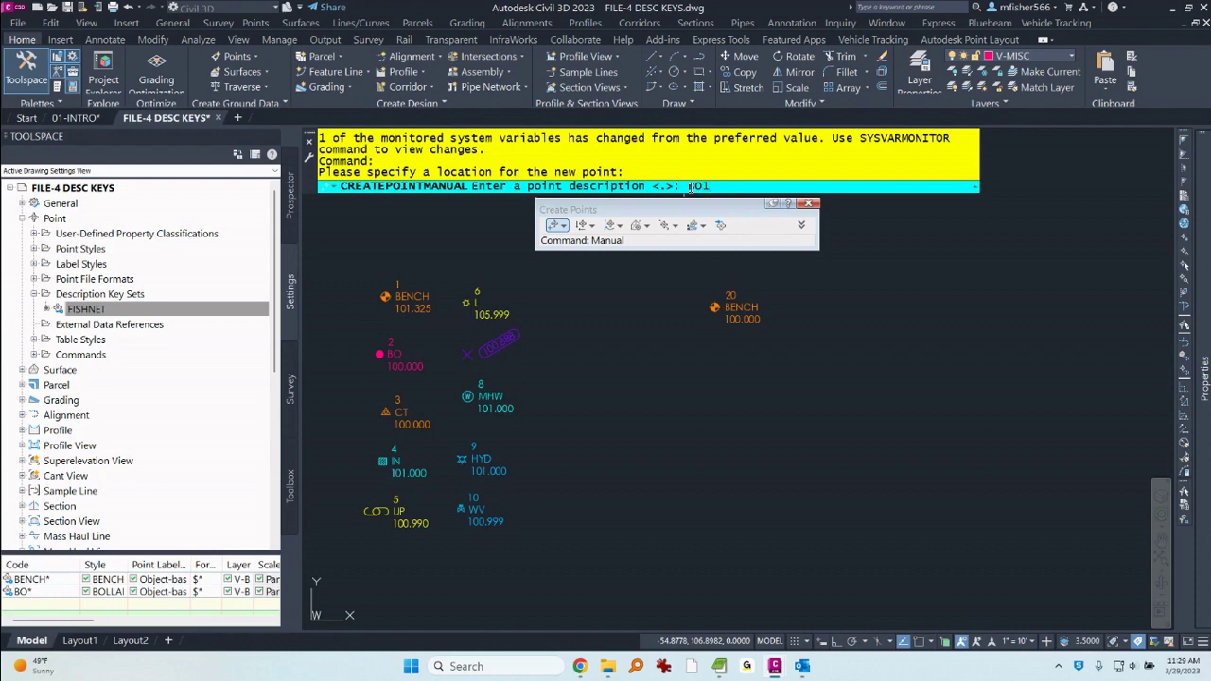
{"action": "key", "text": "Return"}
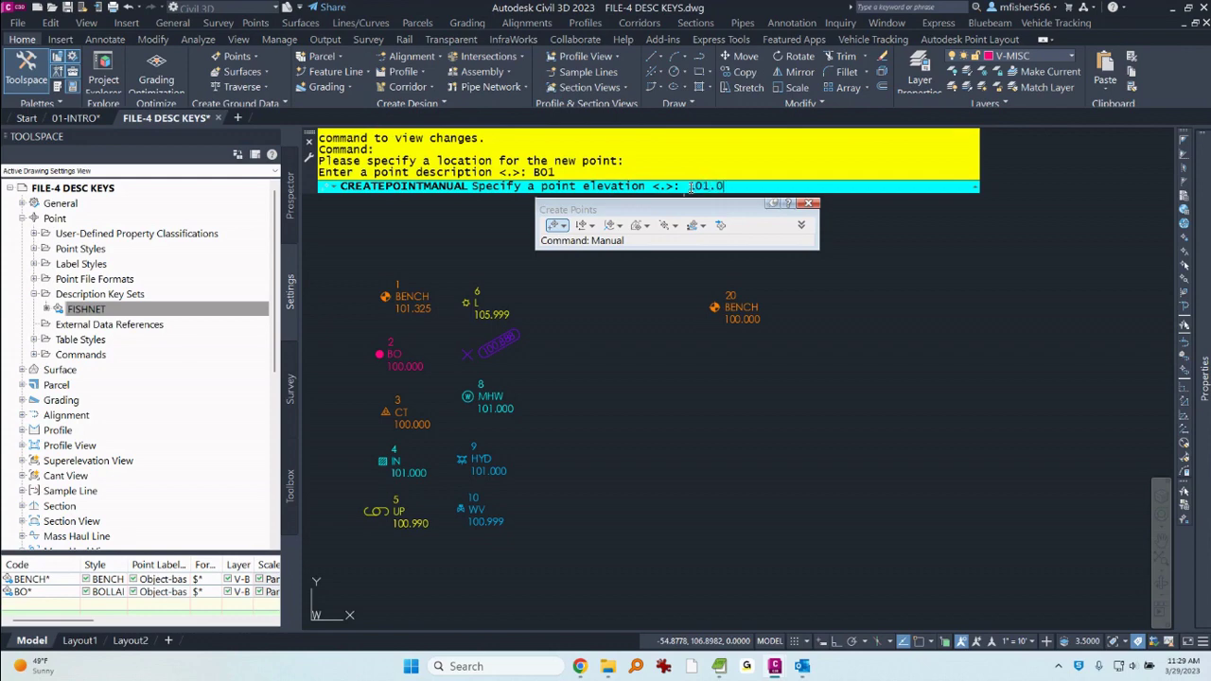
{"action": "key", "text": "Return"}
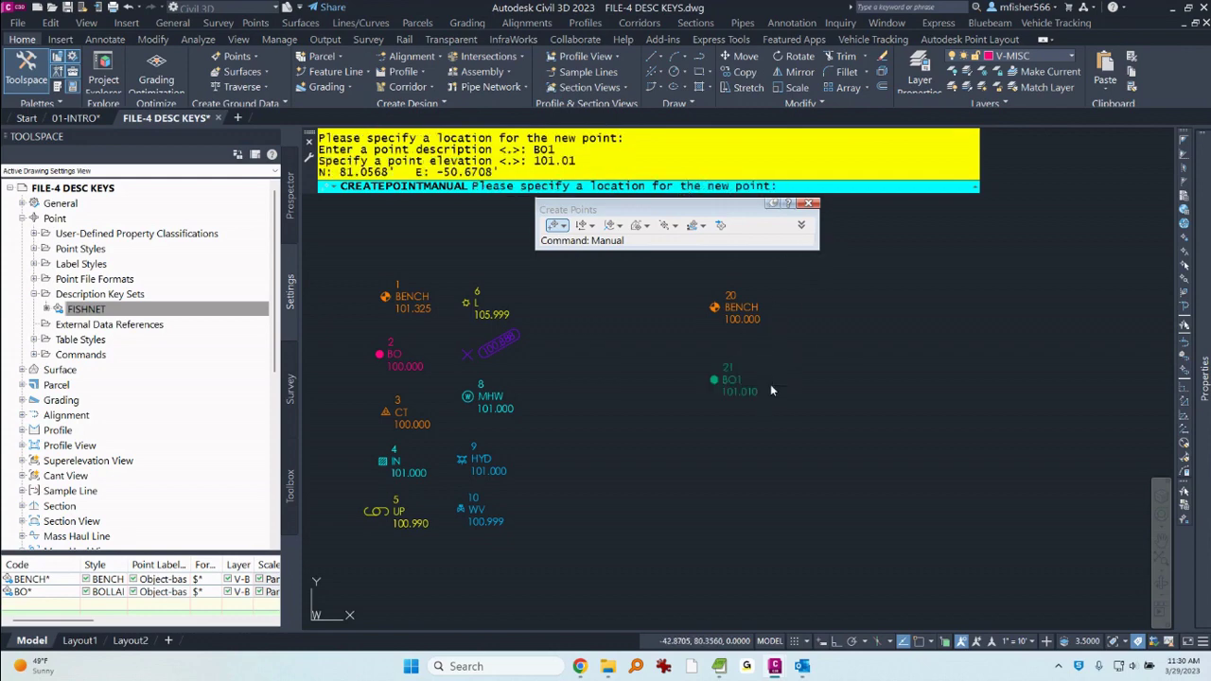
{"action": "key", "text": "Return"}
{"action": "scroll", "coordinate": [775, 397], "scroll_direction": "up", "scroll_amount": 5}
{"action": "scroll", "coordinate": [652, 382], "scroll_direction": "down", "scroll_amount": 3}
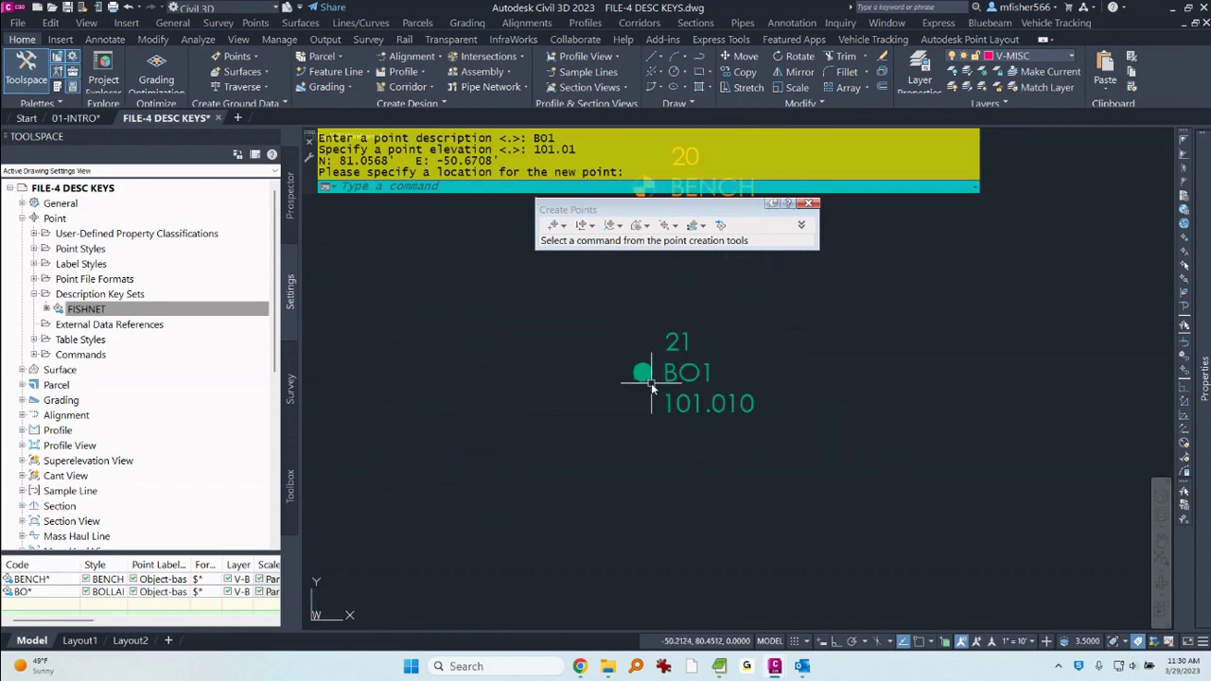
{"action": "scroll", "coordinate": [691, 378], "scroll_direction": "up", "scroll_amount": 2}
{"action": "scroll", "coordinate": [734, 376], "scroll_direction": "down", "scroll_amount": 4}
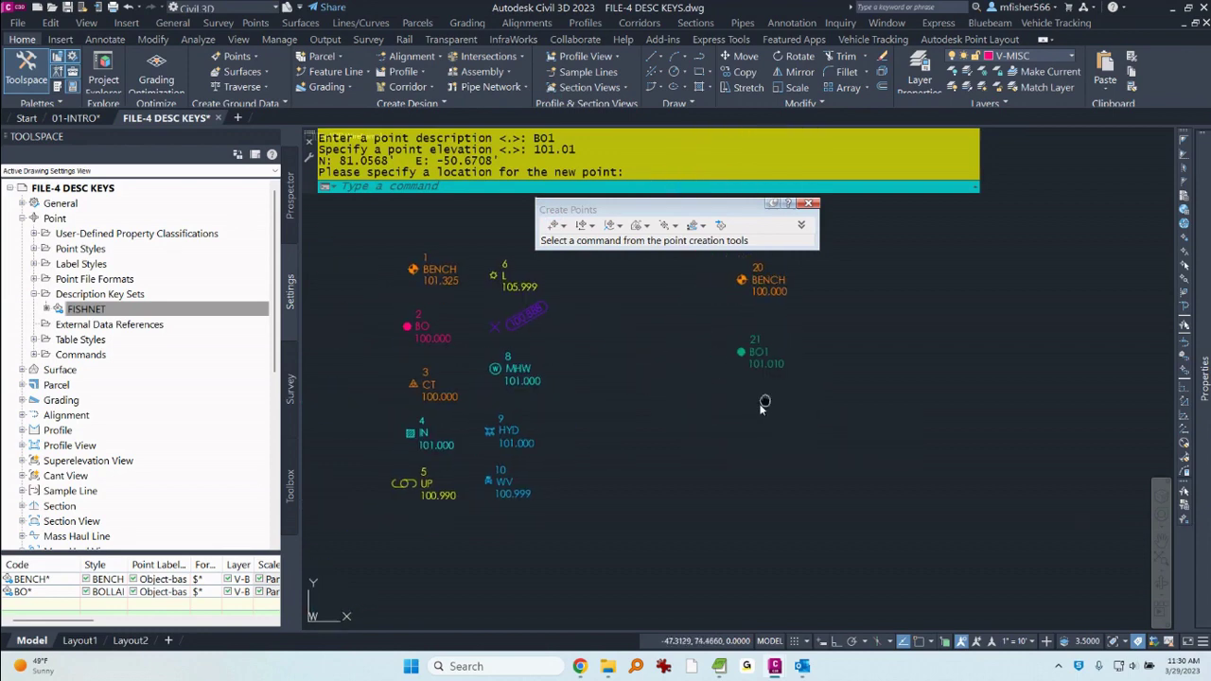
{"action": "scroll", "coordinate": [722, 446], "scroll_direction": "up", "scroll_amount": 1}
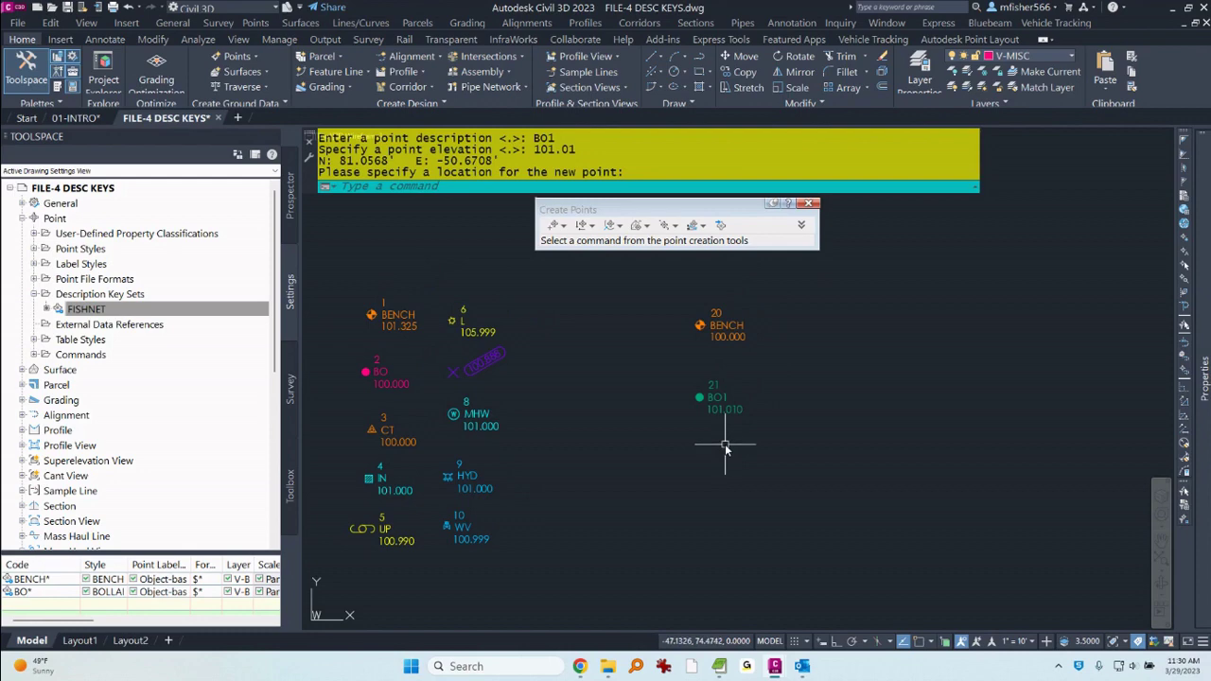
{"action": "key", "text": "Escape"}
{"action": "left_click", "coordinate": [397, 385]}
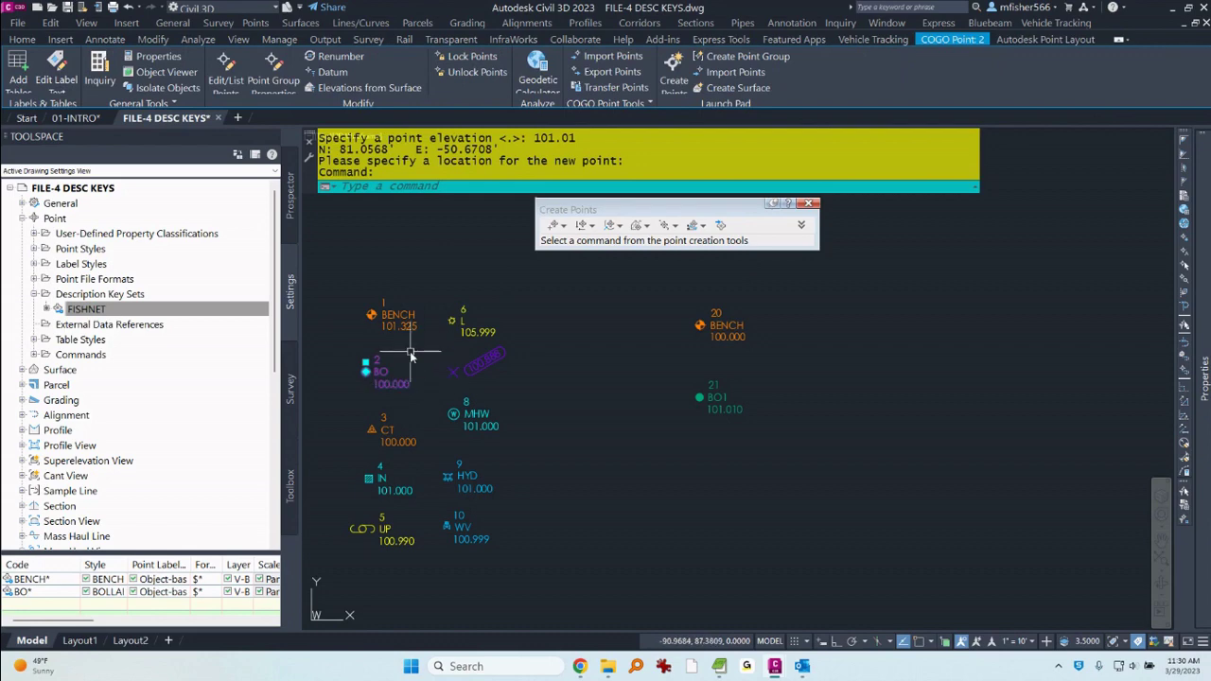
{"action": "key", "text": "Escape"}
{"action": "key", "text": "Escape"}
{"action": "key", "text": "Escape"}
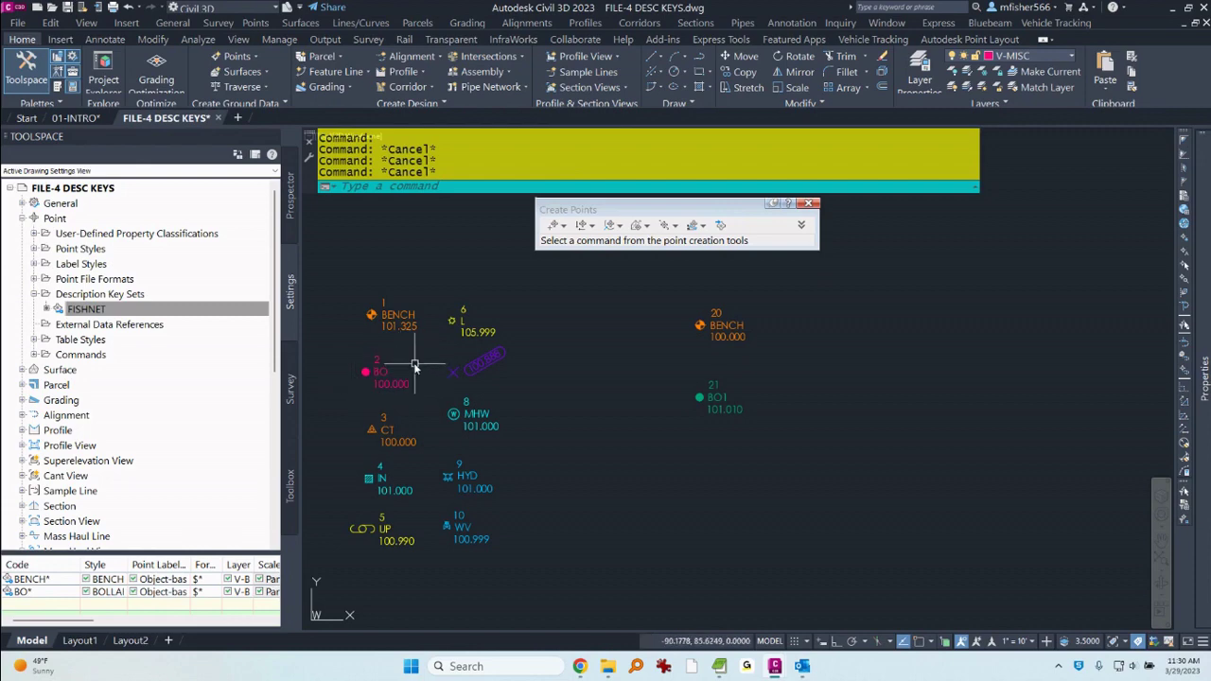
- Apply the description keys to the existing BO point 2
{"action": "left_click", "coordinate": [401, 382]}
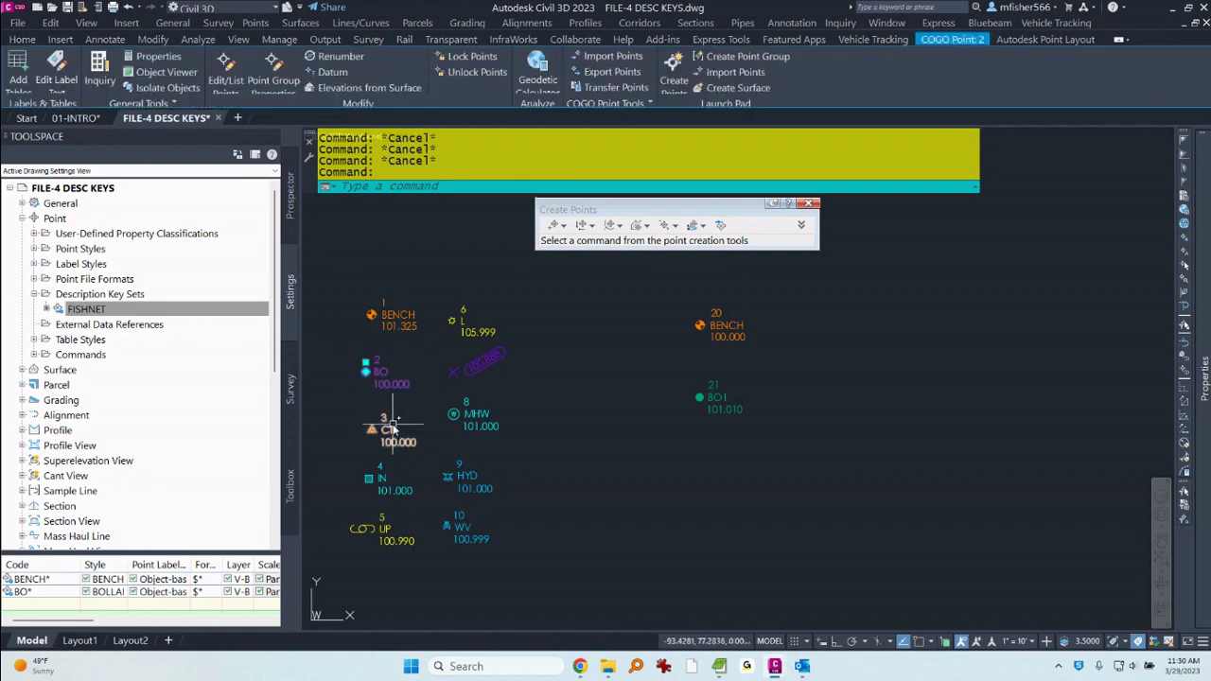
{"action": "right_click", "coordinate": [396, 391]}
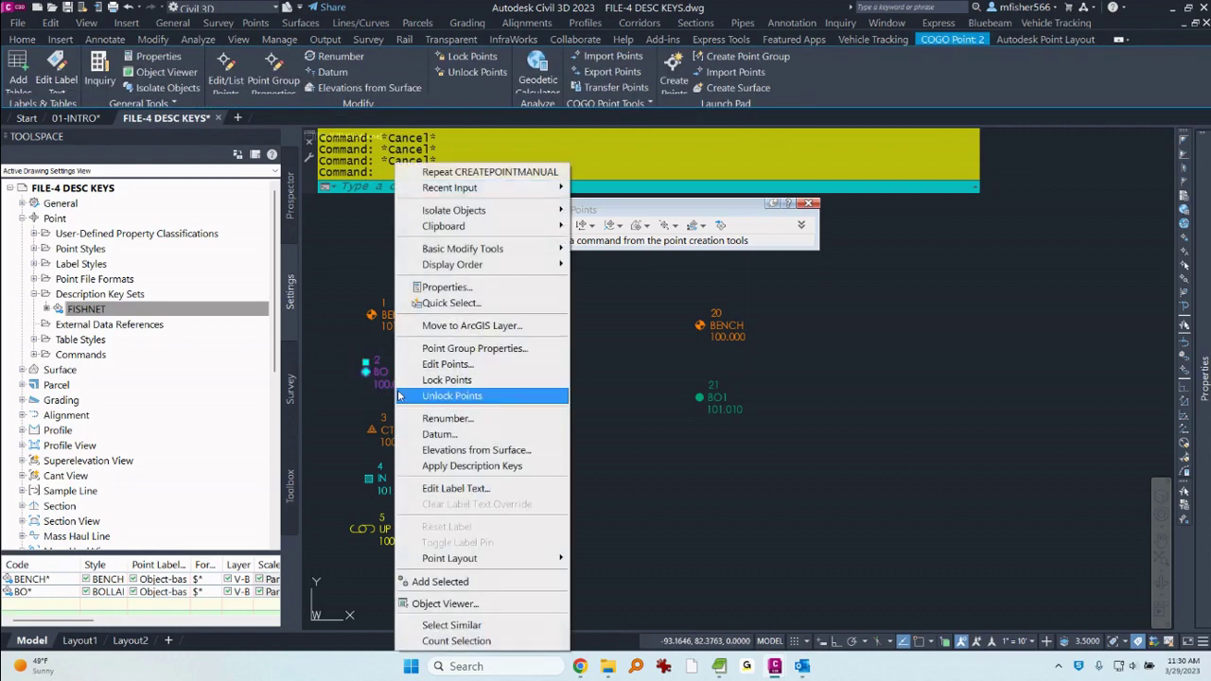
{"action": "left_click", "coordinate": [444, 466]}
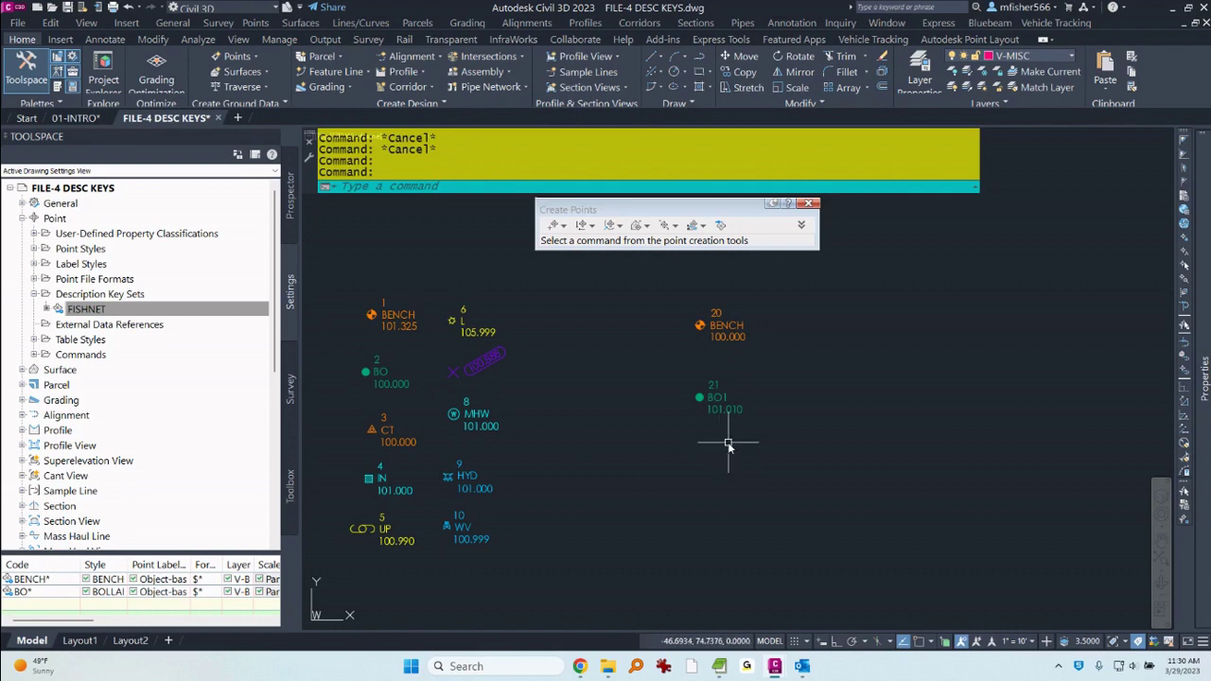
- Reopen the FISHNET key set for editing and duplicate the BO* key
{"action": "left_click", "coordinate": [94, 312]}
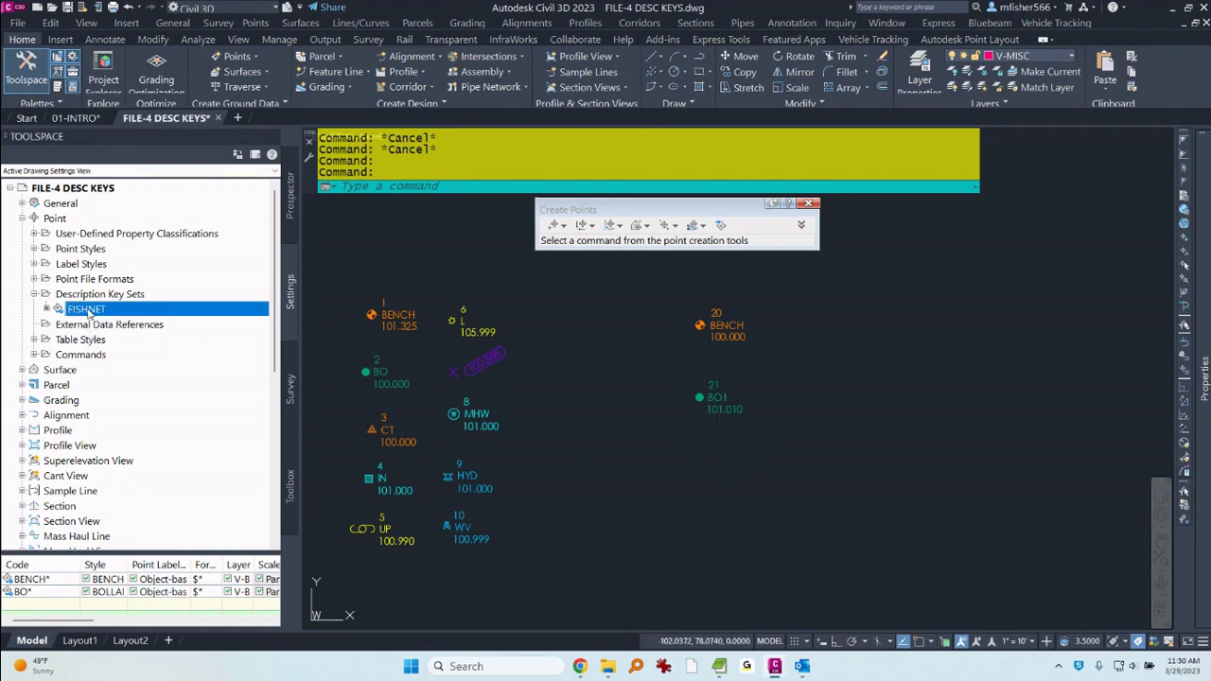
{"action": "right_click", "coordinate": [90, 313]}
{"action": "left_click", "coordinate": [138, 342]}
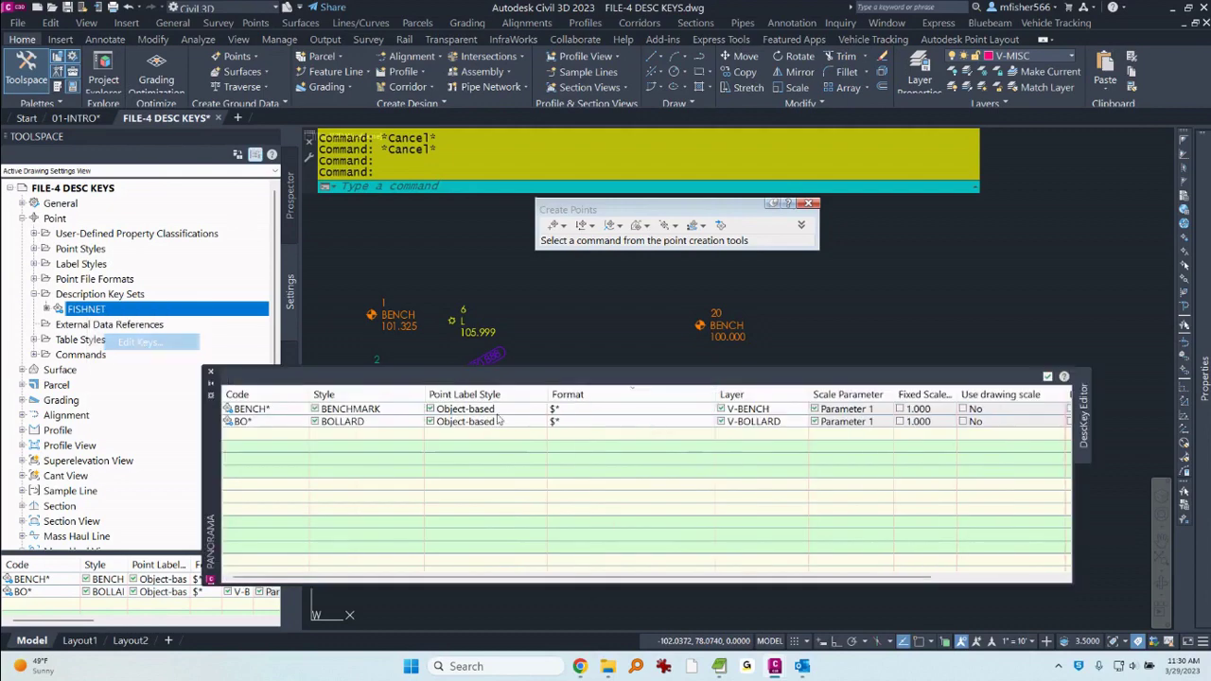
{"action": "left_click", "coordinate": [268, 421]}
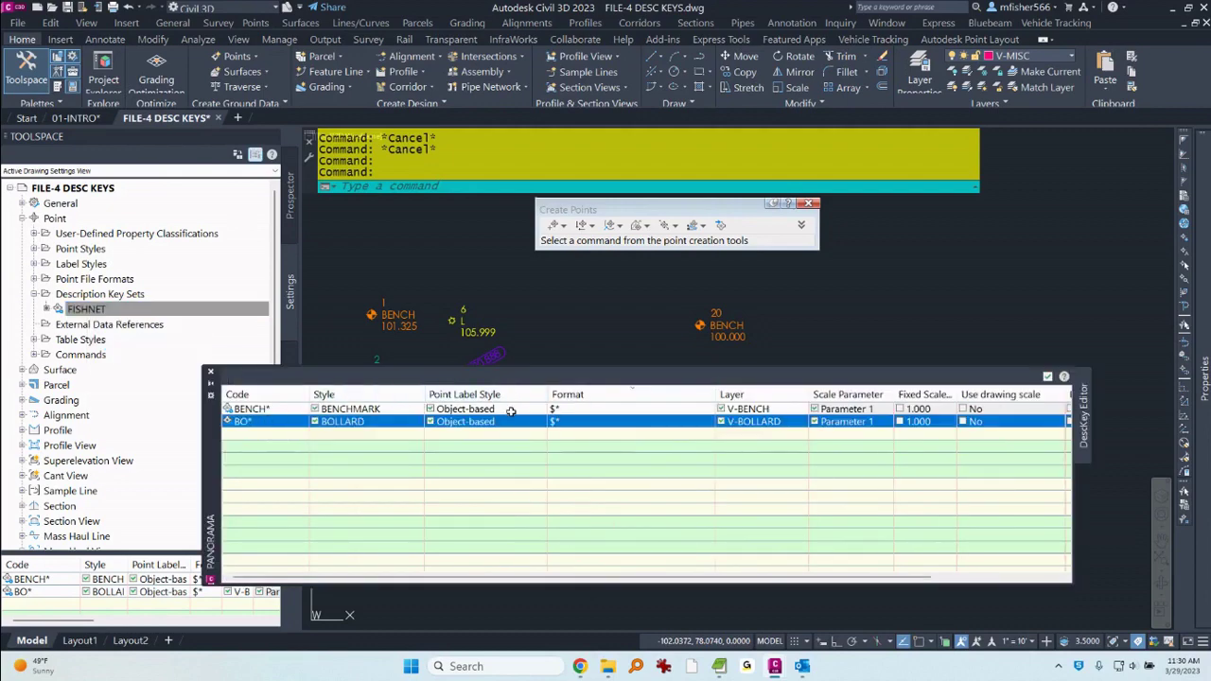
{"action": "right_click", "coordinate": [260, 419]}
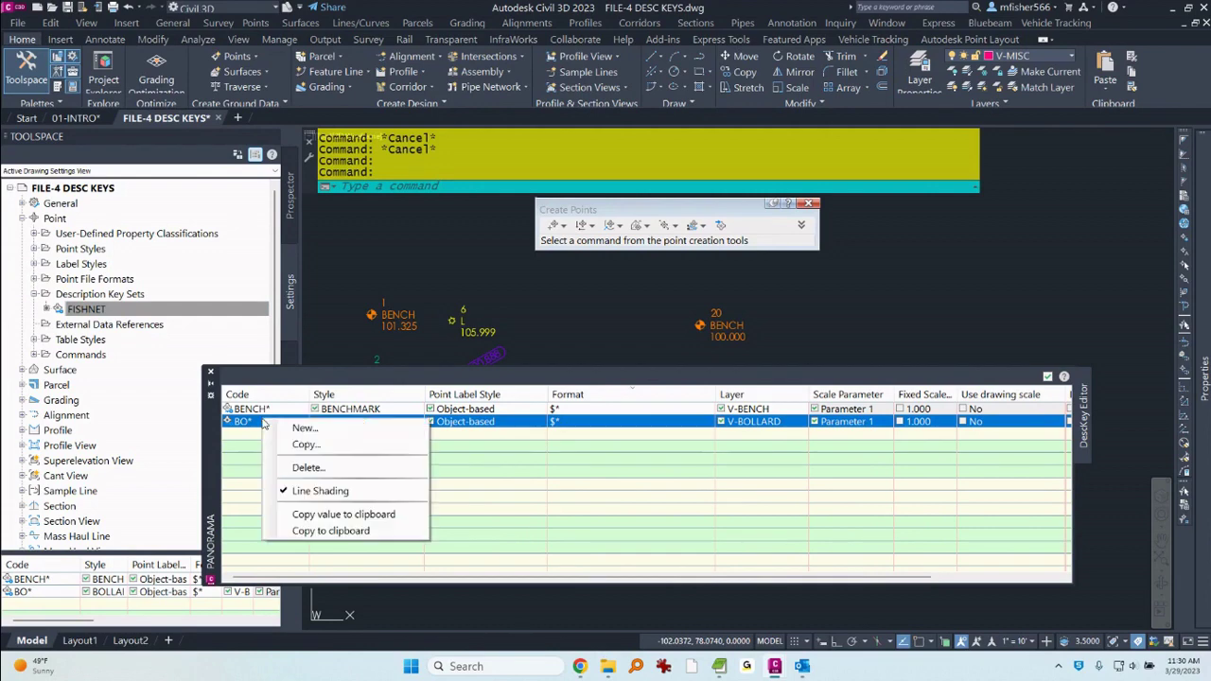
{"action": "left_click", "coordinate": [301, 446]}
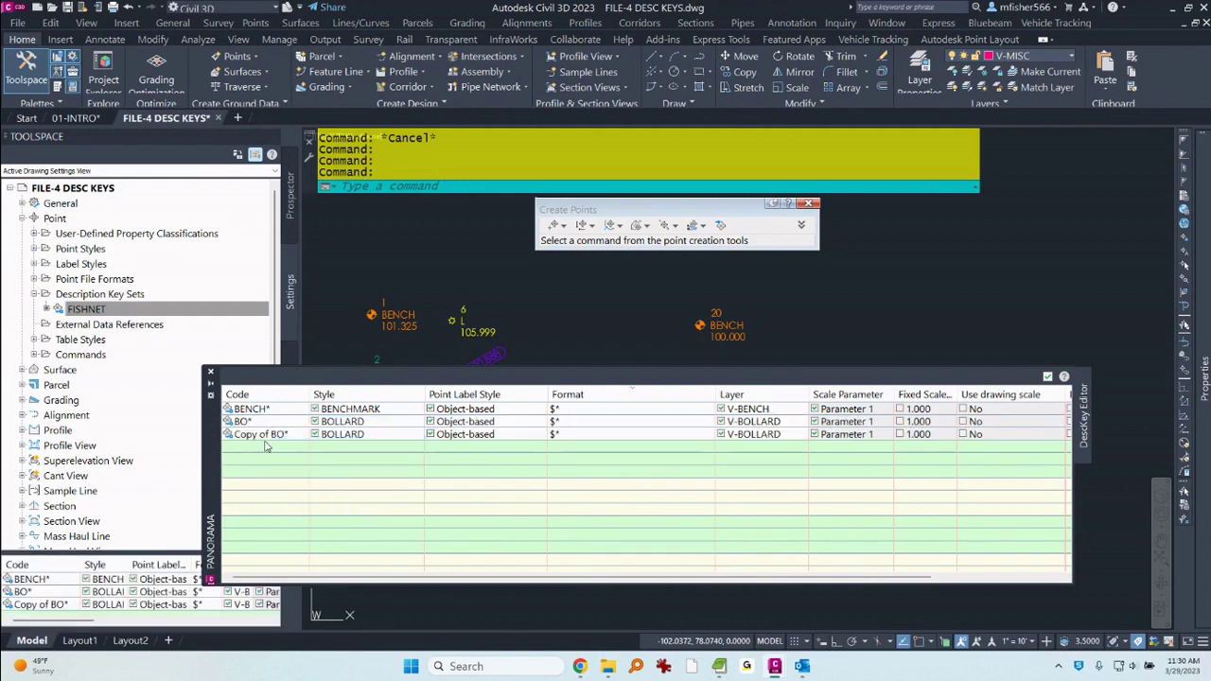
- Move the key editor clear of the points and change the duplicated BO* key's code to L*
{"action": "left_click", "coordinate": [264, 435]}
{"action": "left_click_drag", "start_coordinate": [202, 452], "coordinate": [203, 484]}
{"action": "left_click", "coordinate": [280, 477]}
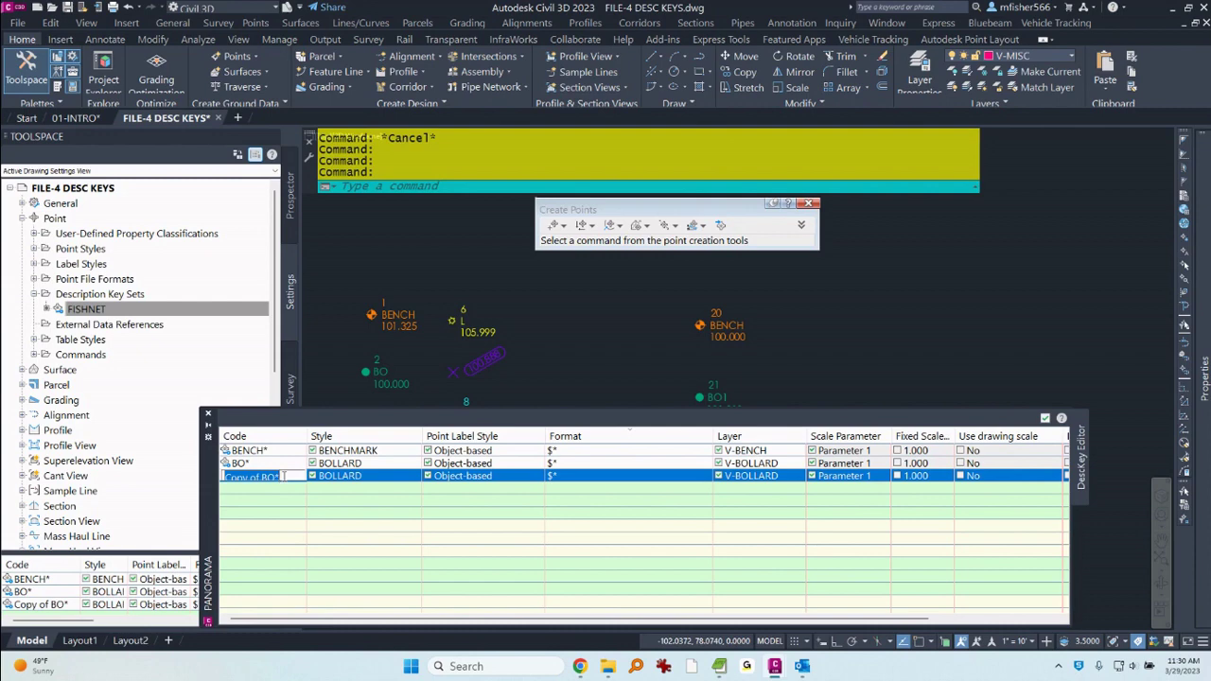
{"action": "key", "text": "BackSpace"}
{"action": "type", "text": "L*"}
{"action": "key", "text": "Return"}
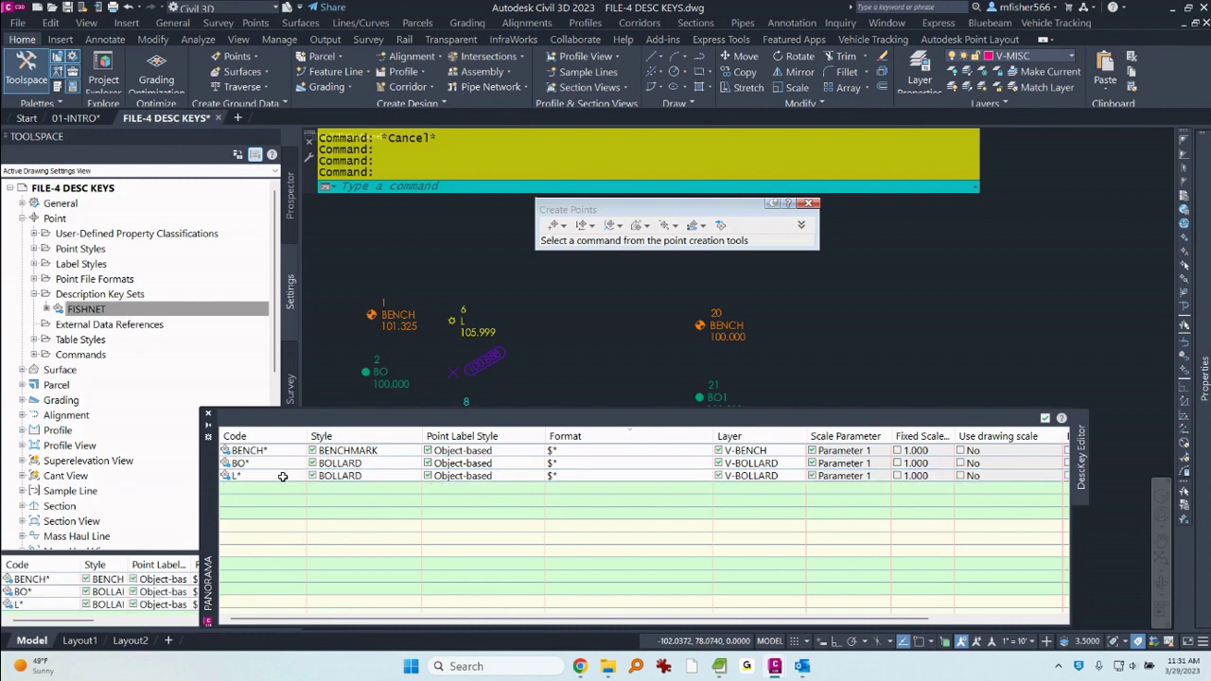
- Set the L* key's point style to LIGHT and close the key editor
{"action": "left_click", "coordinate": [371, 476]}
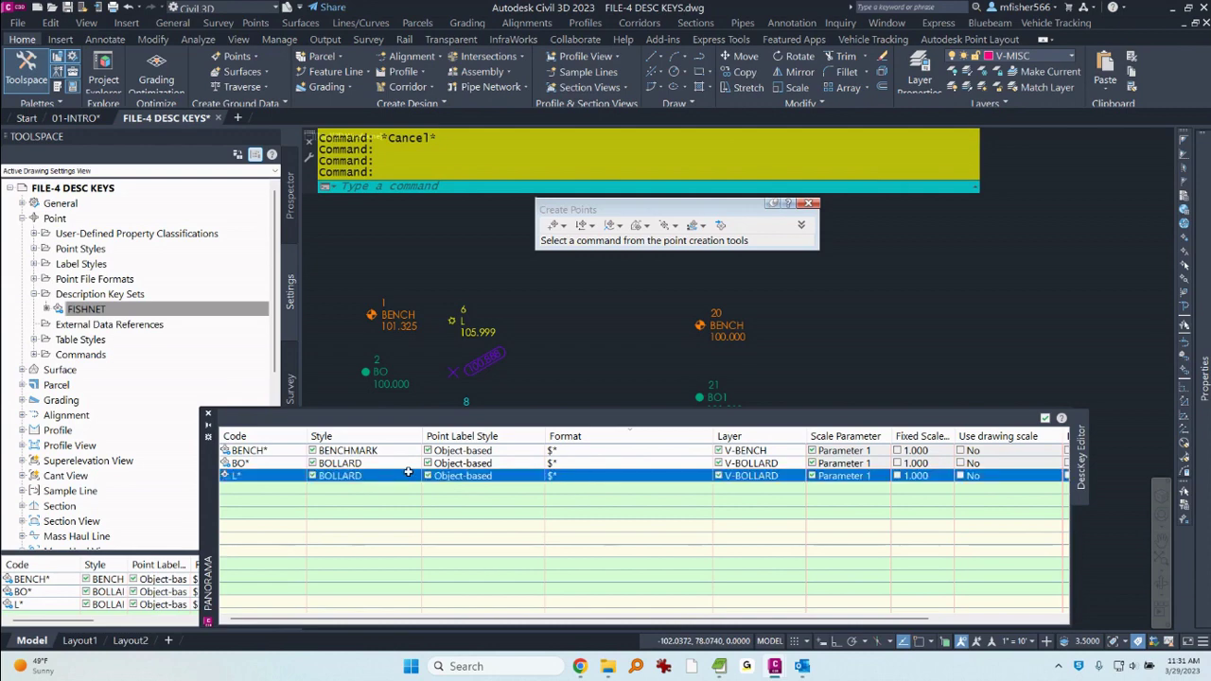
{"action": "left_click", "coordinate": [409, 473]}
{"action": "left_click", "coordinate": [409, 408]}
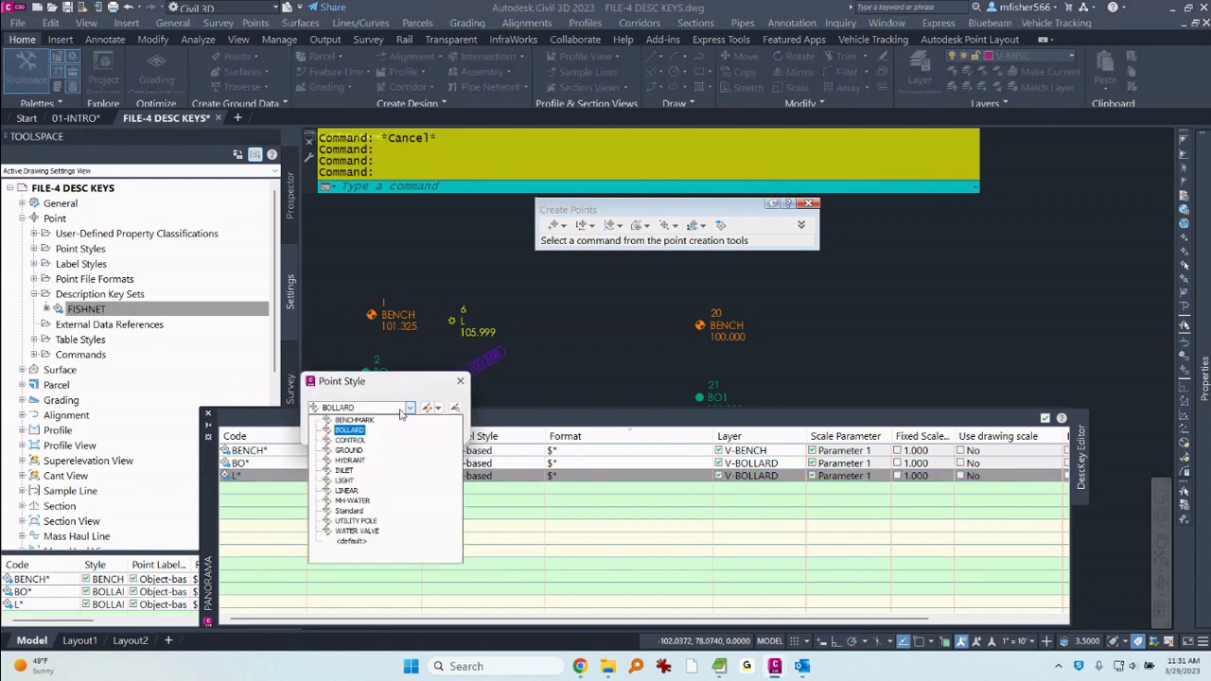
{"action": "left_click", "coordinate": [343, 480]}
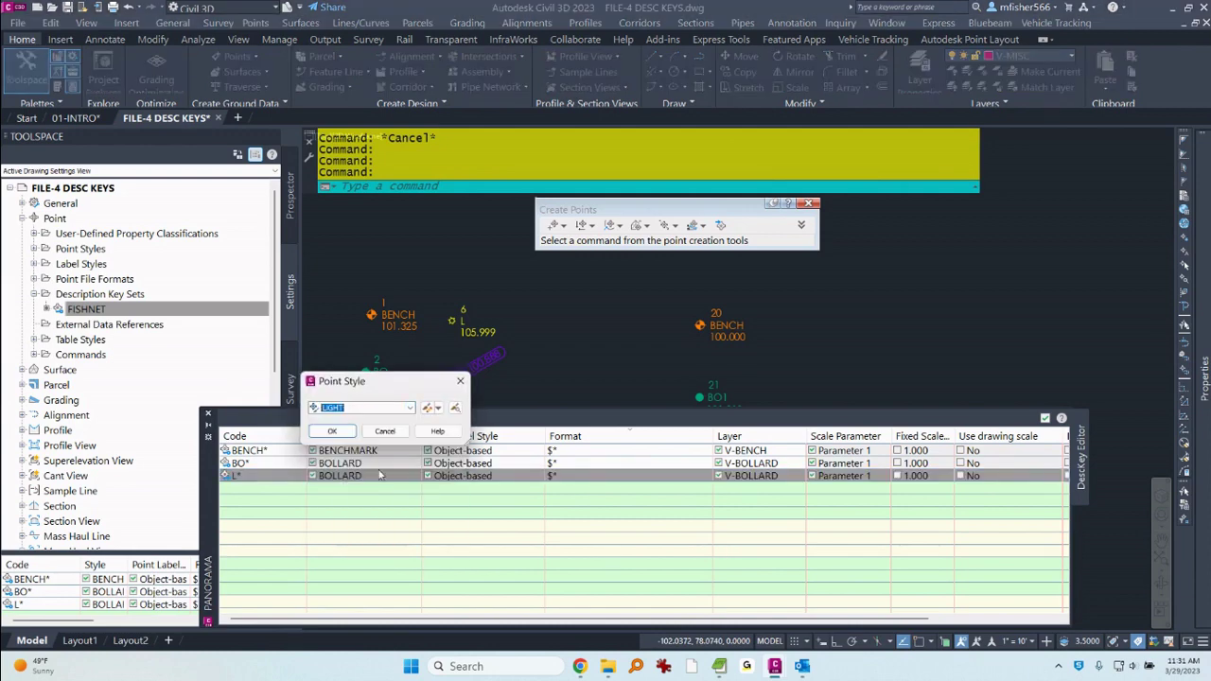
{"action": "left_click", "coordinate": [342, 433]}
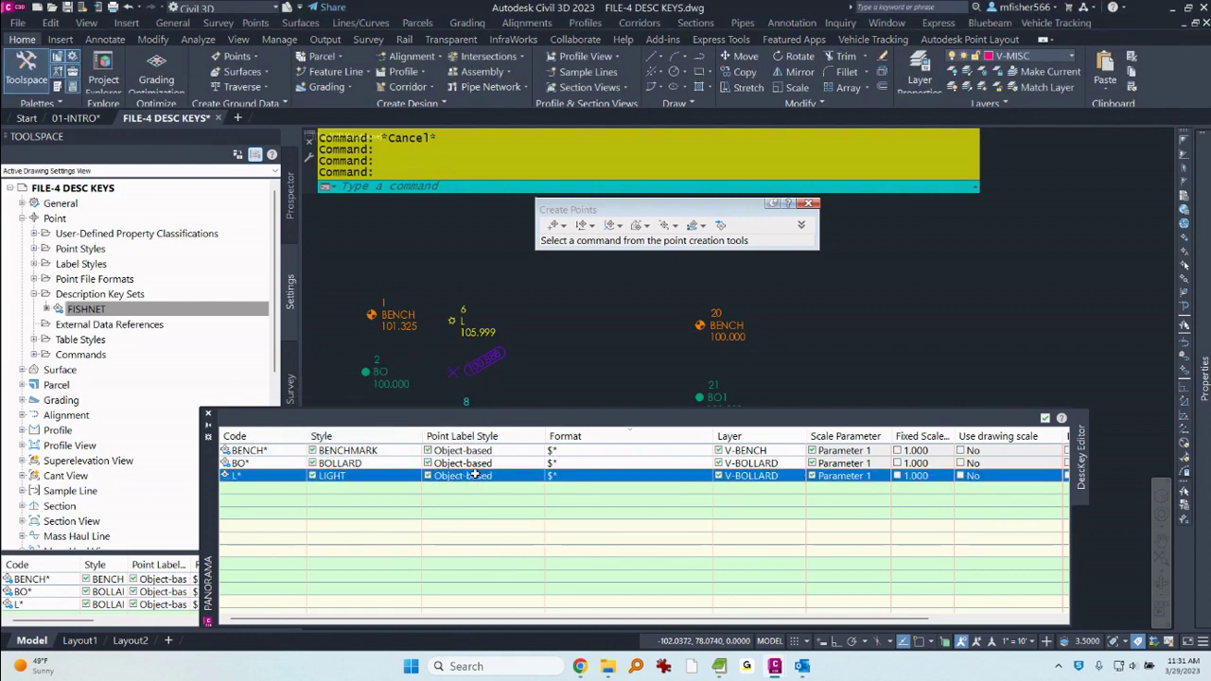
{"action": "left_click", "coordinate": [1045, 417]}
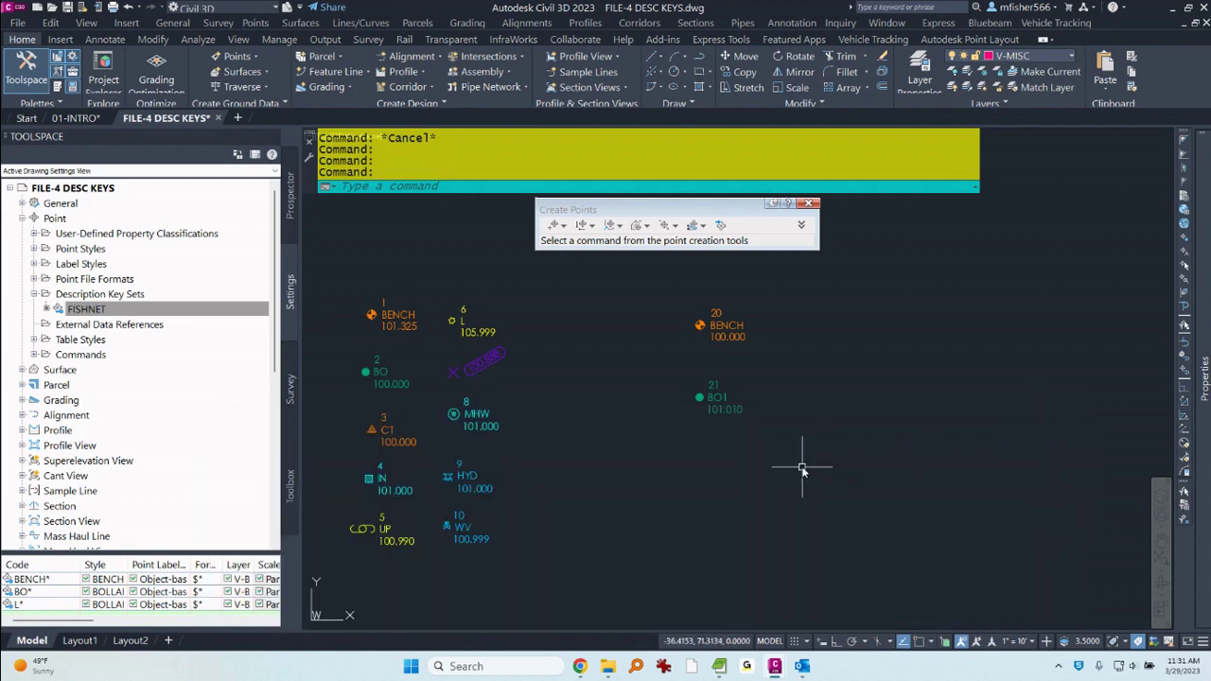
- Create one manual point below the BO1 test point, with description L and elevation 105.00
{"action": "left_click", "coordinate": [563, 226]}
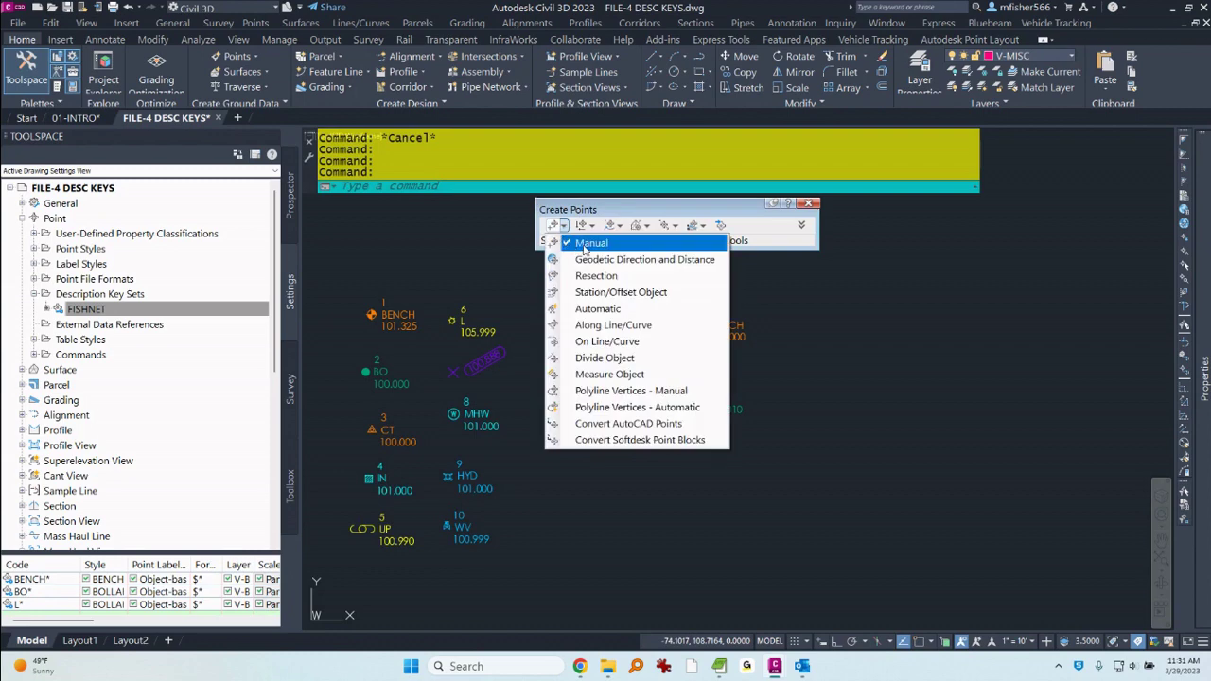
{"action": "left_click", "coordinate": [589, 244]}
{"action": "left_click", "coordinate": [702, 442]}
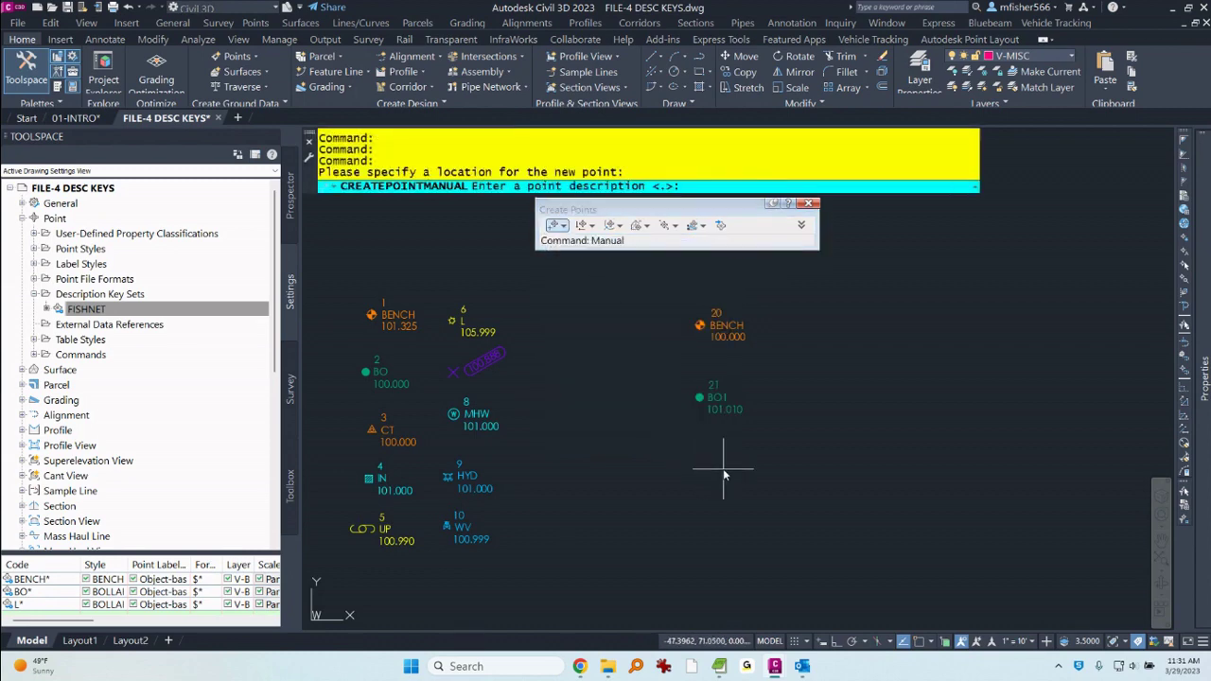
{"action": "type", "text": "L"}
{"action": "key", "text": "Return"}
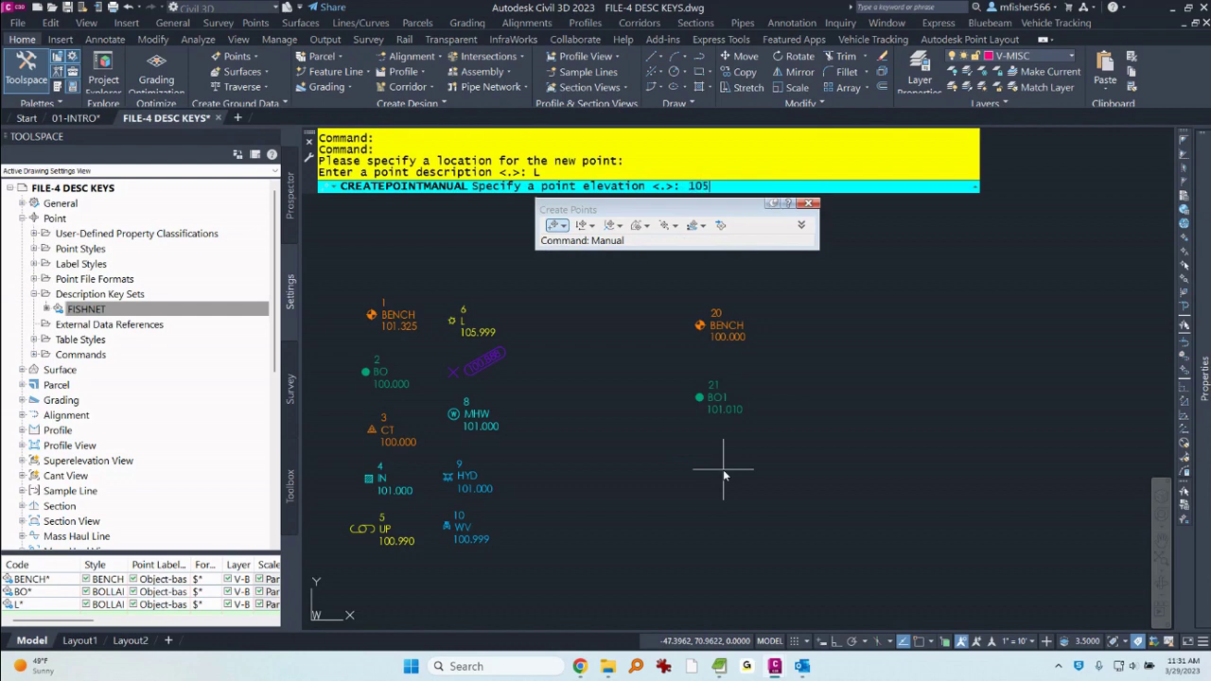
{"action": "type", "text": "105.00"}
{"action": "key", "text": "Return"}
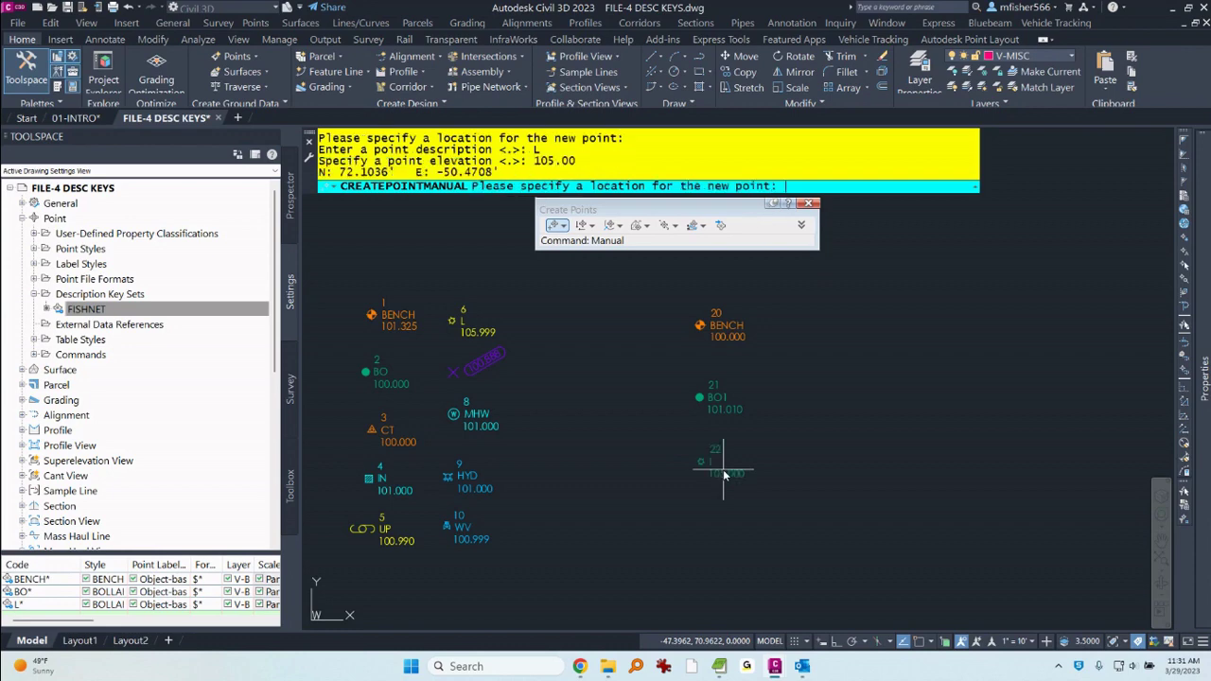
{"action": "key", "text": "Return"}
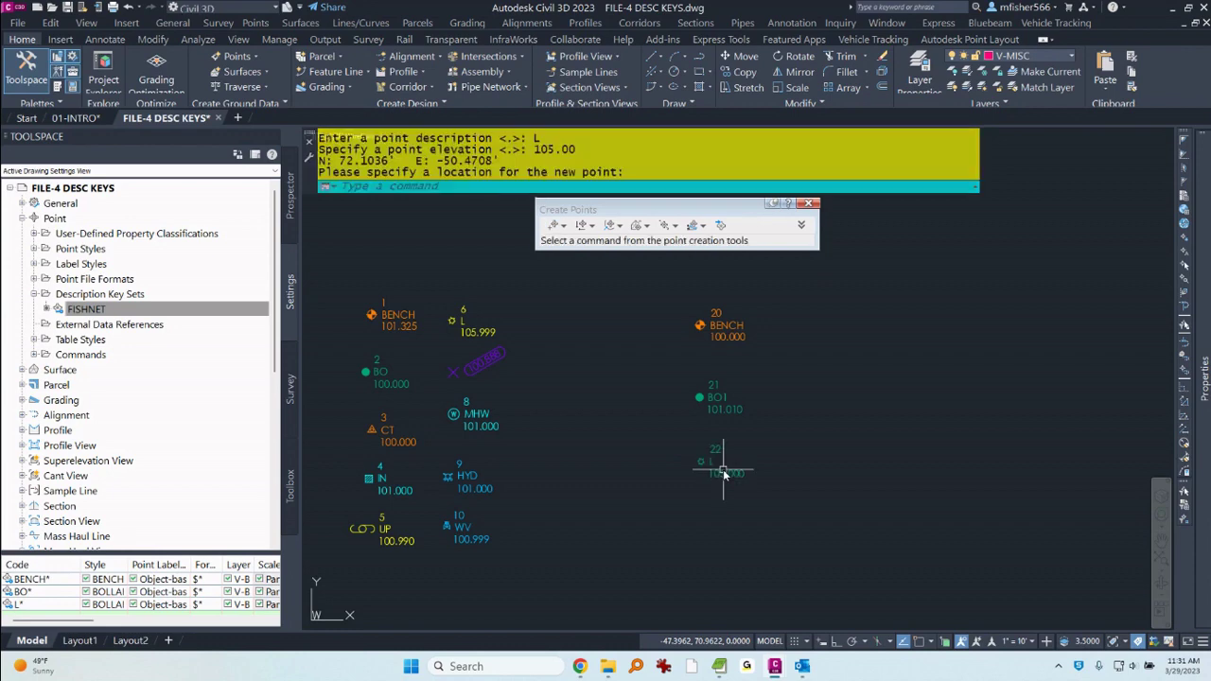
- Reopen the FISHNET key set for editing, assign layer V-UTIL-ELEC to the L* key and close the editor
{"action": "right_click", "coordinate": [90, 315]}
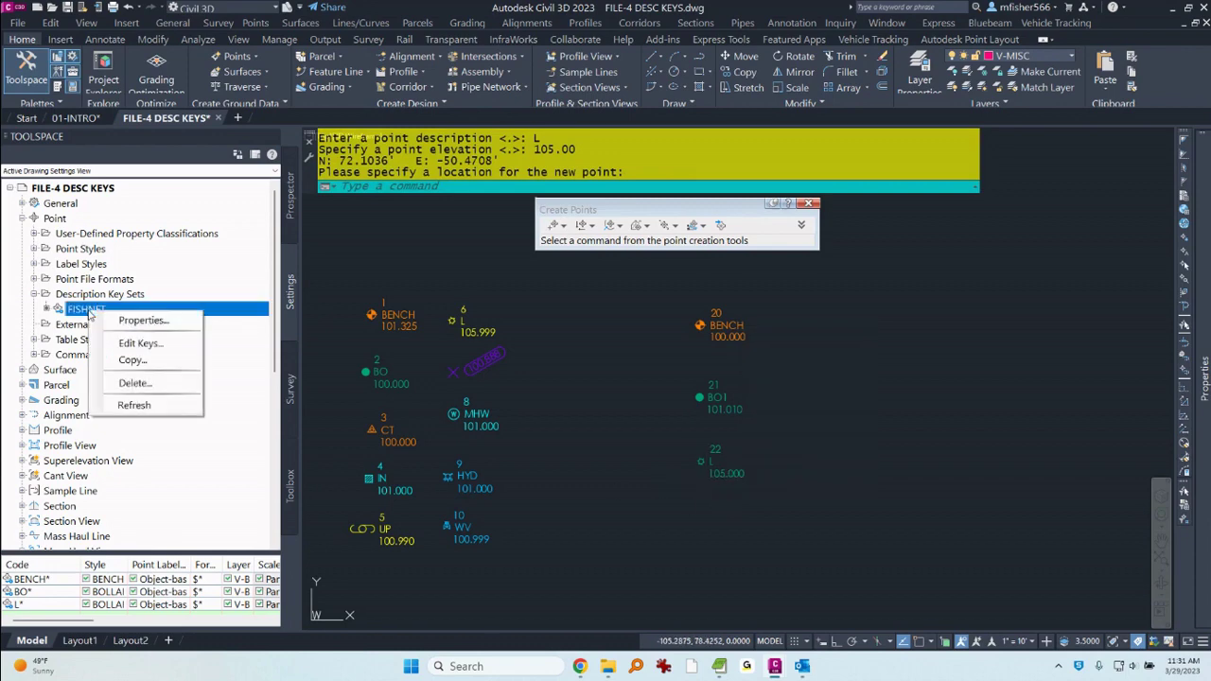
{"action": "left_click", "coordinate": [139, 344]}
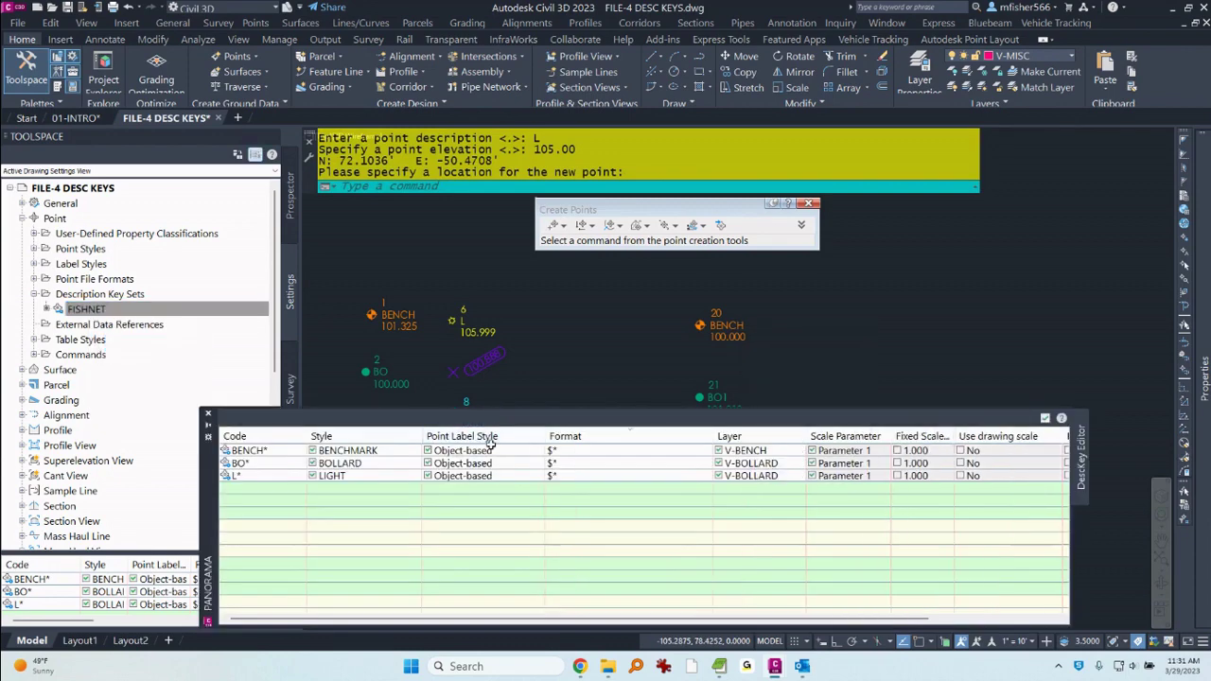
{"action": "left_click", "coordinate": [789, 477]}
{"action": "left_click", "coordinate": [795, 476]}
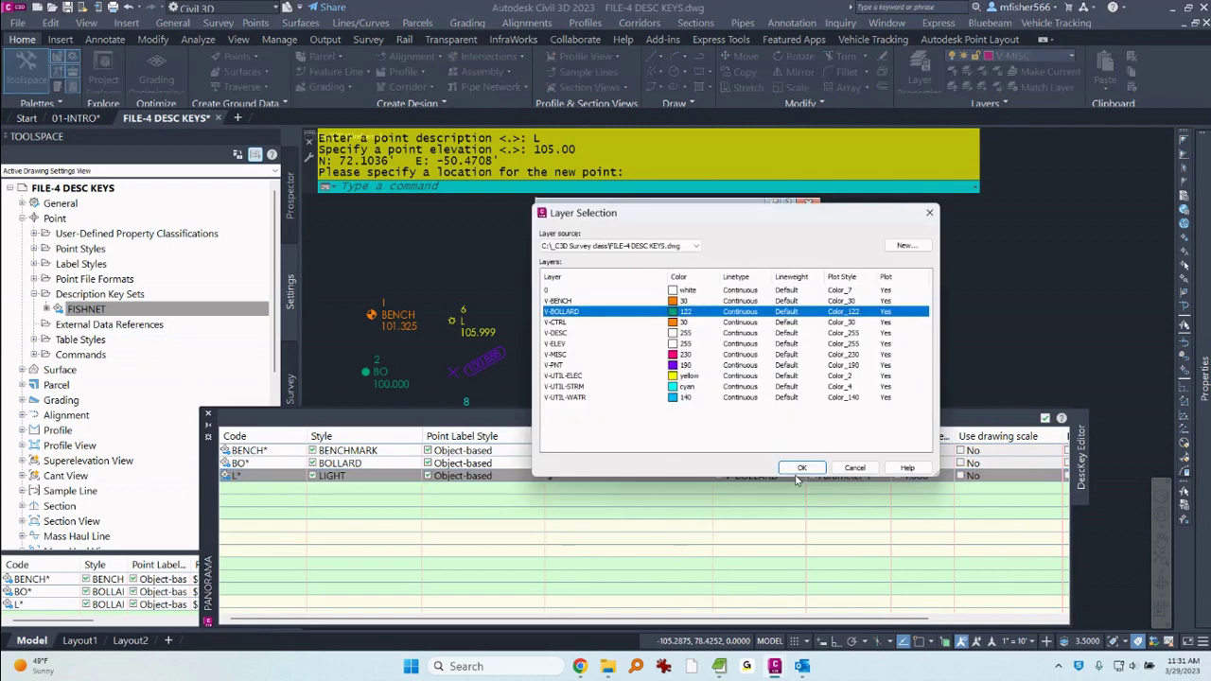
{"action": "left_click", "coordinate": [558, 377]}
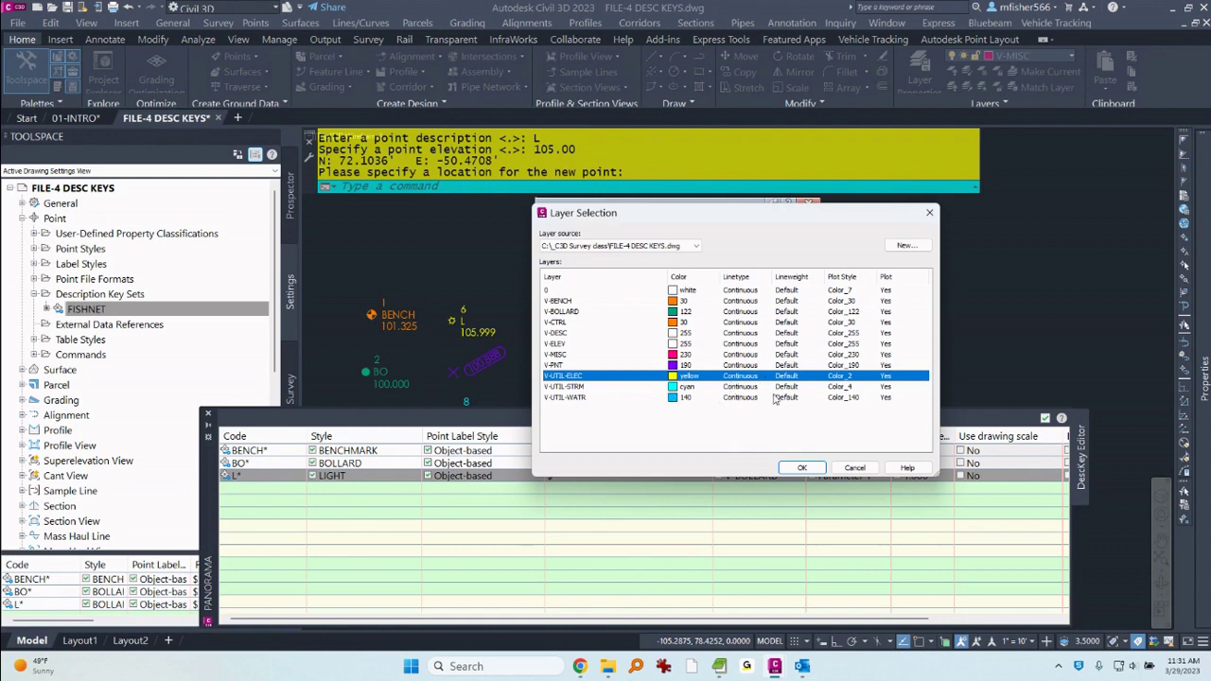
{"action": "left_click", "coordinate": [801, 468]}
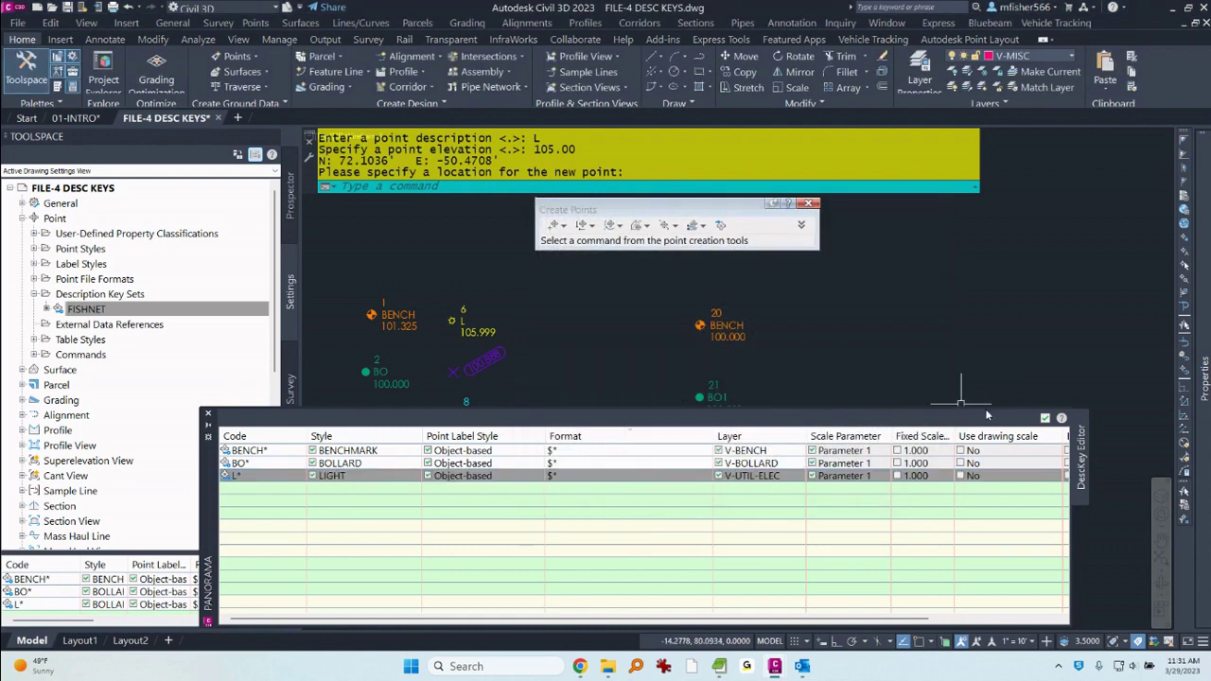
{"action": "left_click", "coordinate": [1045, 418]}
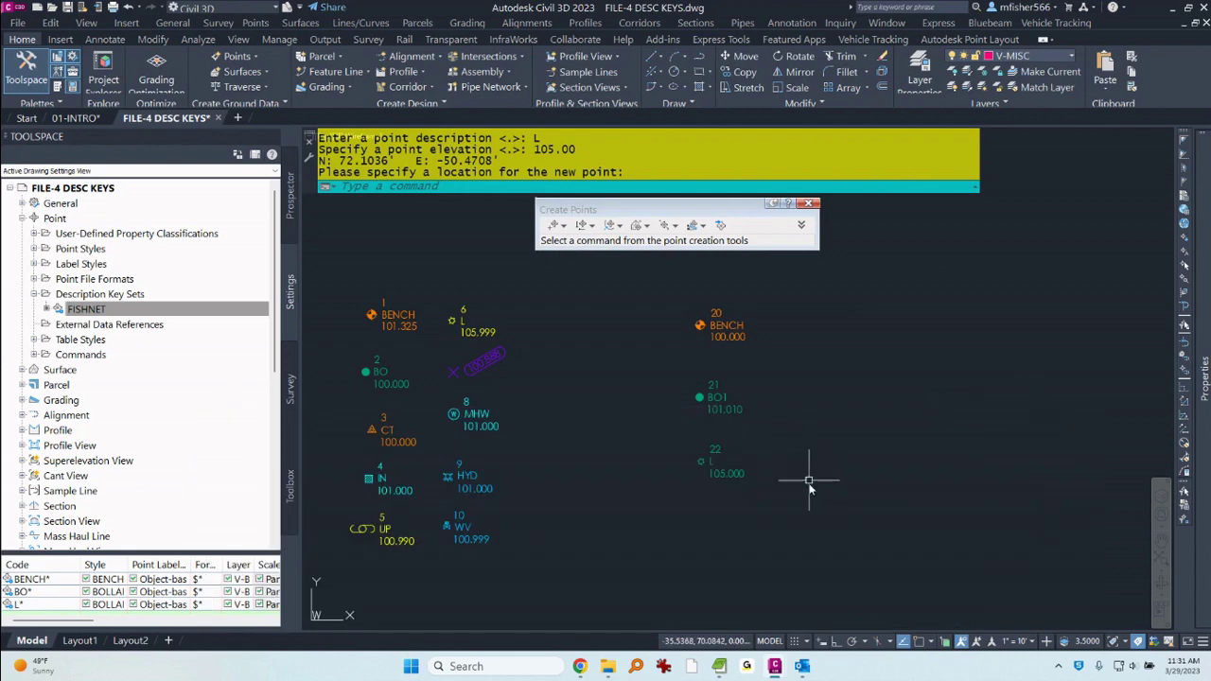
- Apply the description keys to the new L point below BO1 and clear the selection
{"action": "left_click", "coordinate": [739, 479]}
{"action": "right_click", "coordinate": [739, 480]}
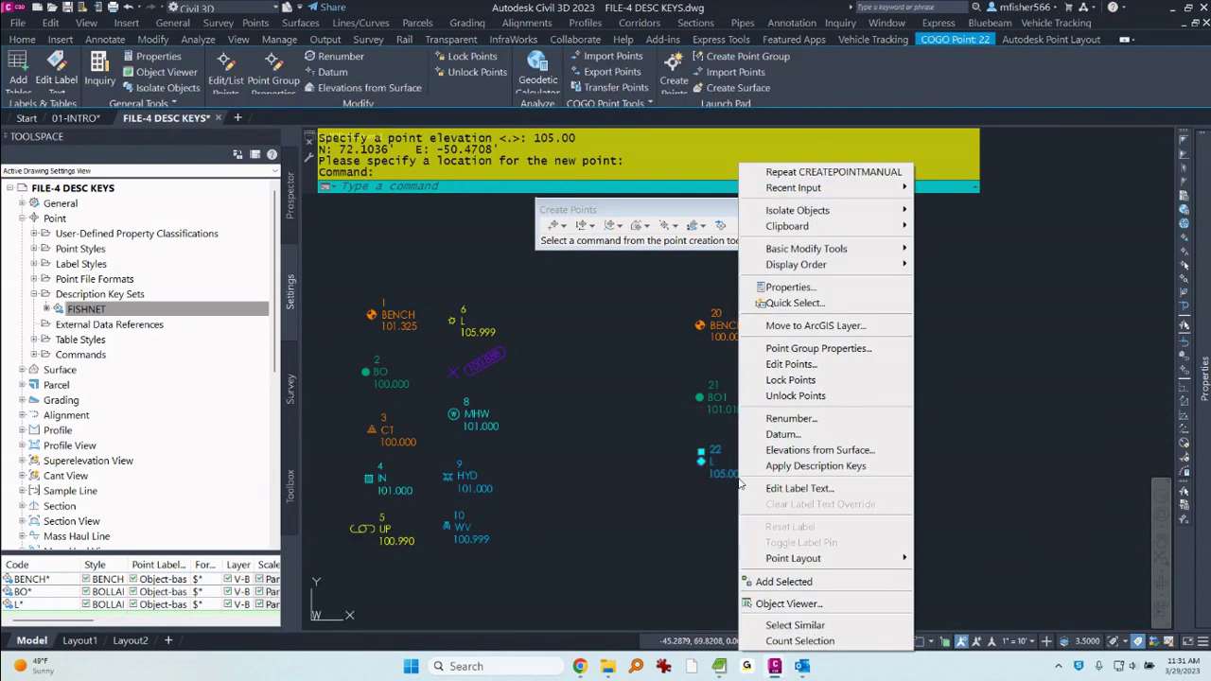
{"action": "left_click", "coordinate": [798, 466]}
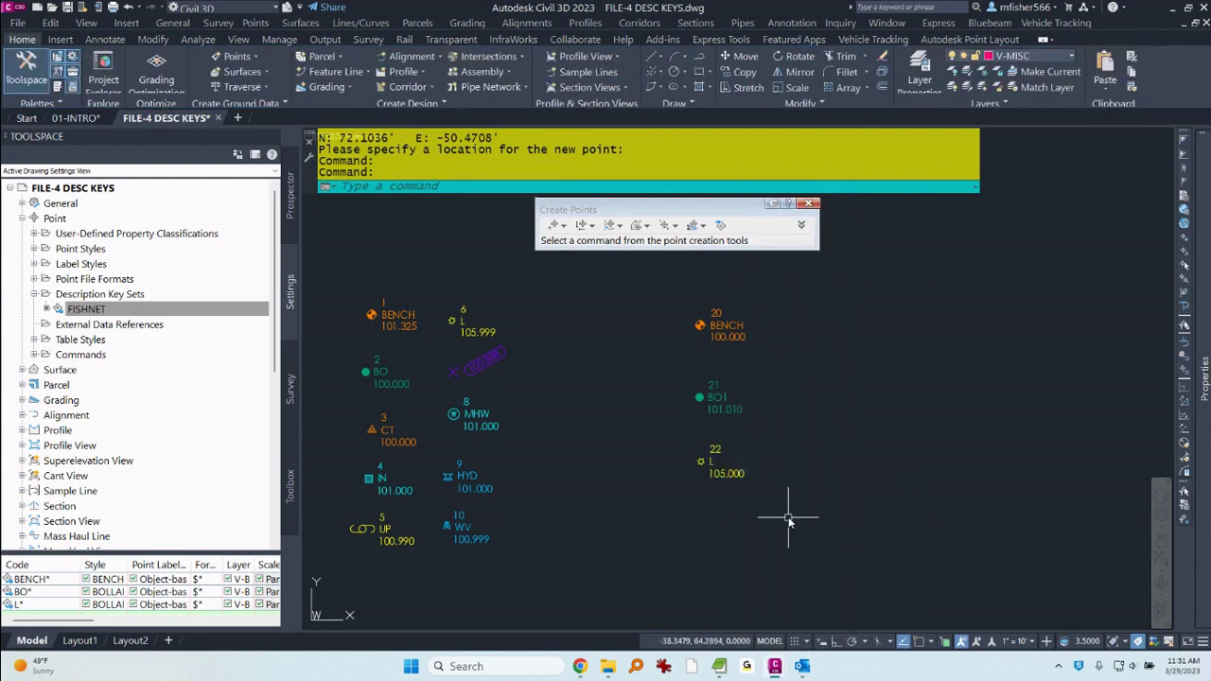
{"action": "key", "text": "Escape"}
{"action": "key", "text": "Escape"}
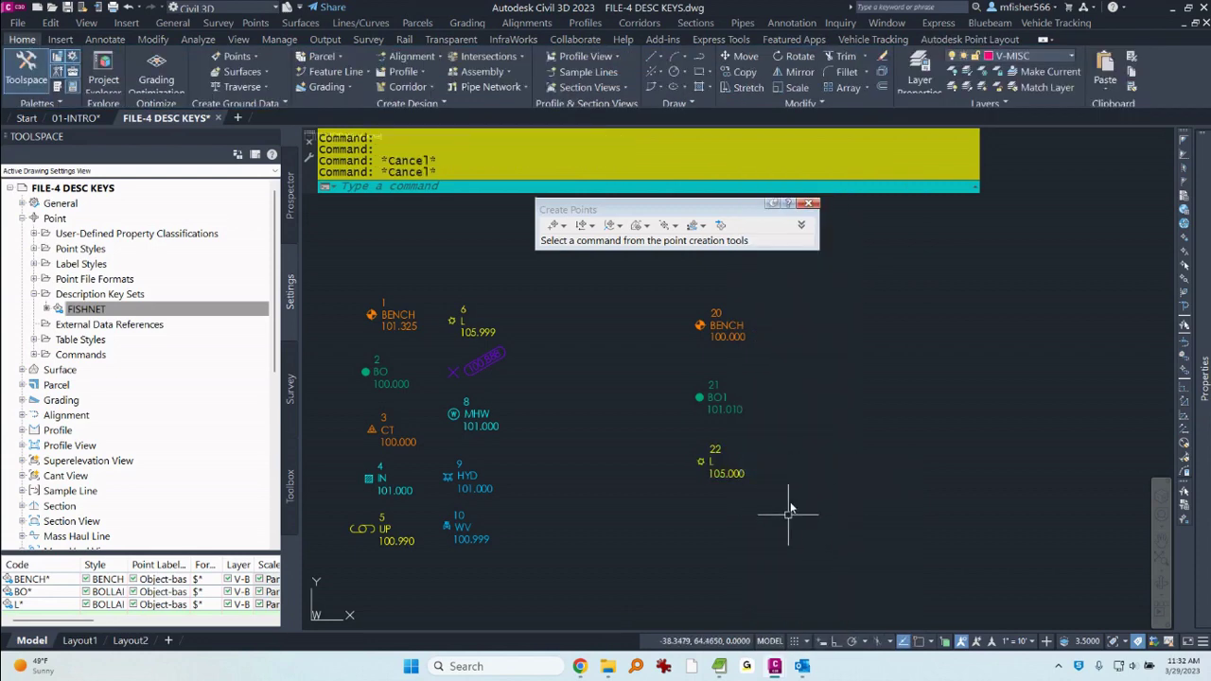
- Freeze the new L point's layer as a test and undo the freeze
{"action": "middle_click_drag", "start_coordinate": [646, 478], "coordinate": [684, 483]}
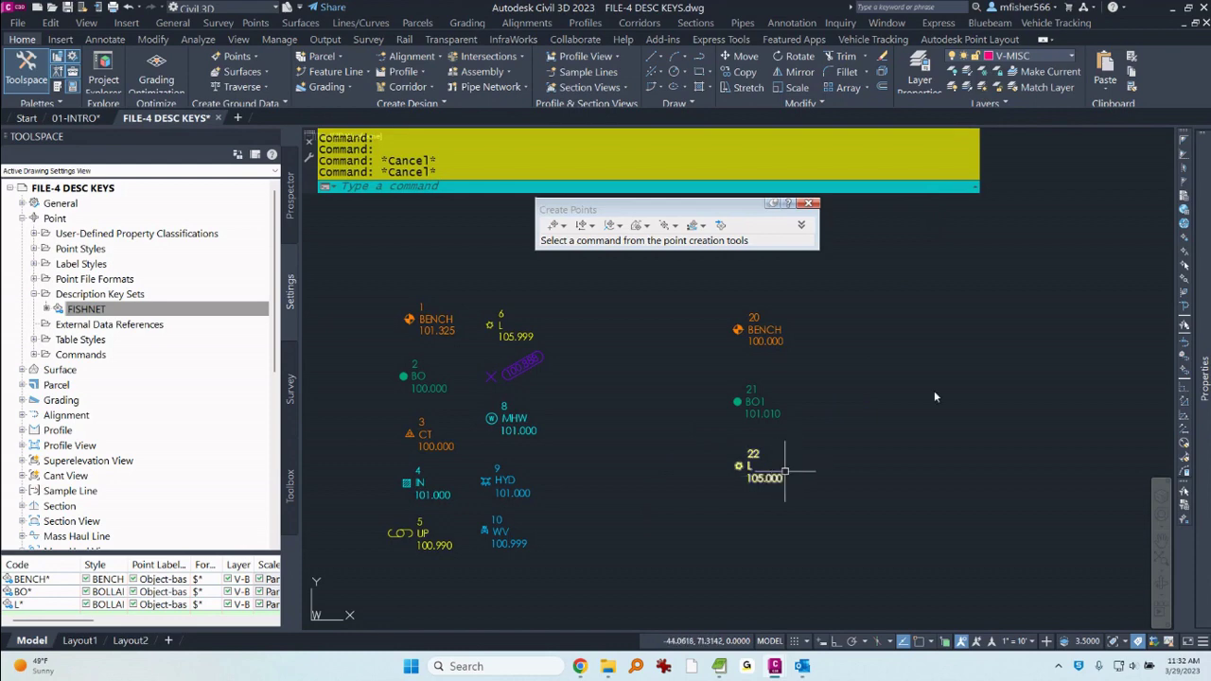
{"action": "left_click", "coordinate": [982, 88]}
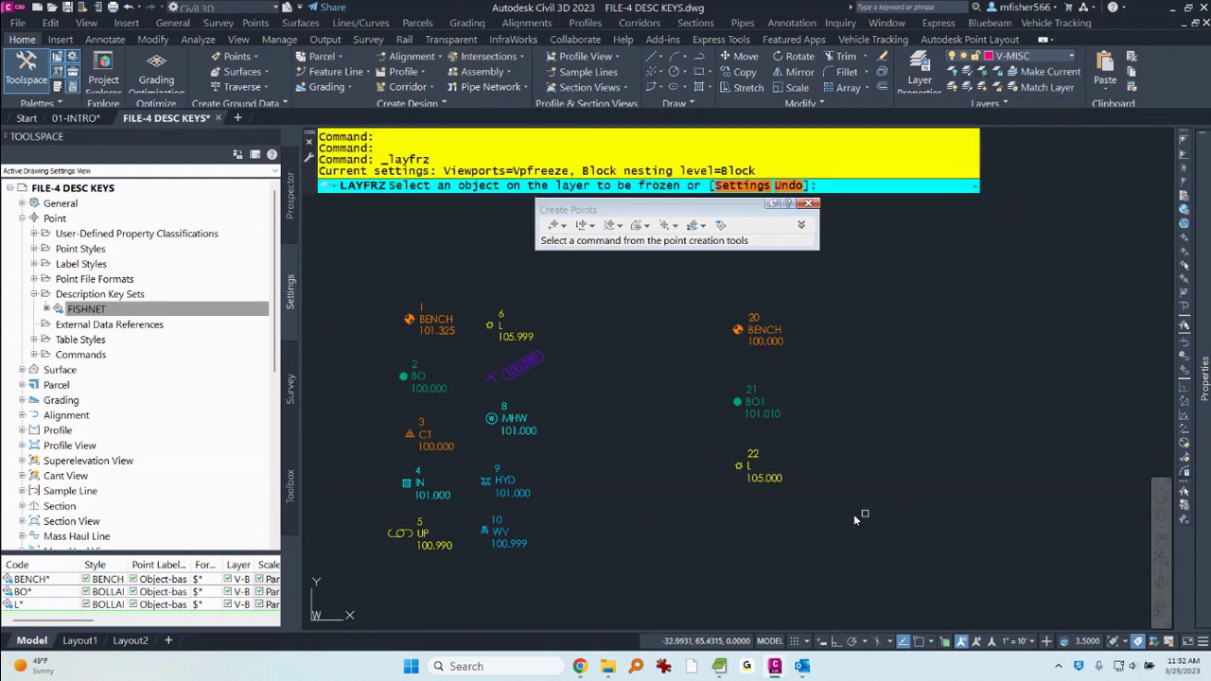
{"action": "left_click", "coordinate": [777, 496]}
{"action": "key", "text": "Return"}
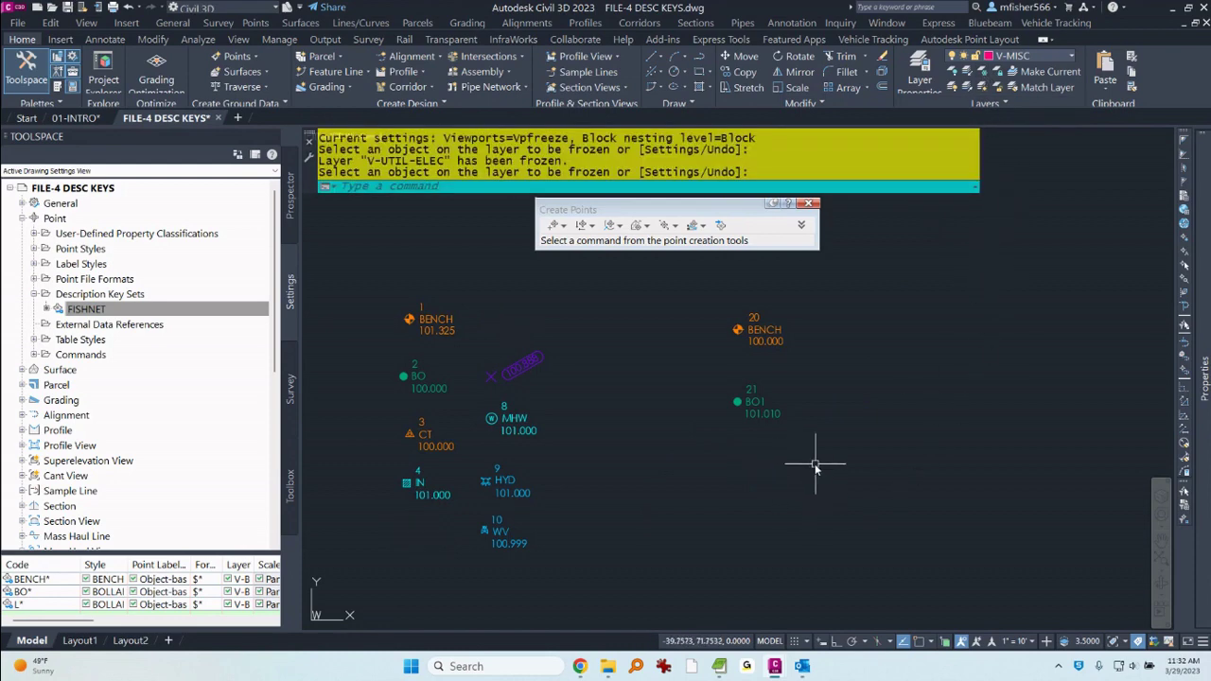
{"action": "type", "text": "u"}
{"action": "key", "text": "Return"}
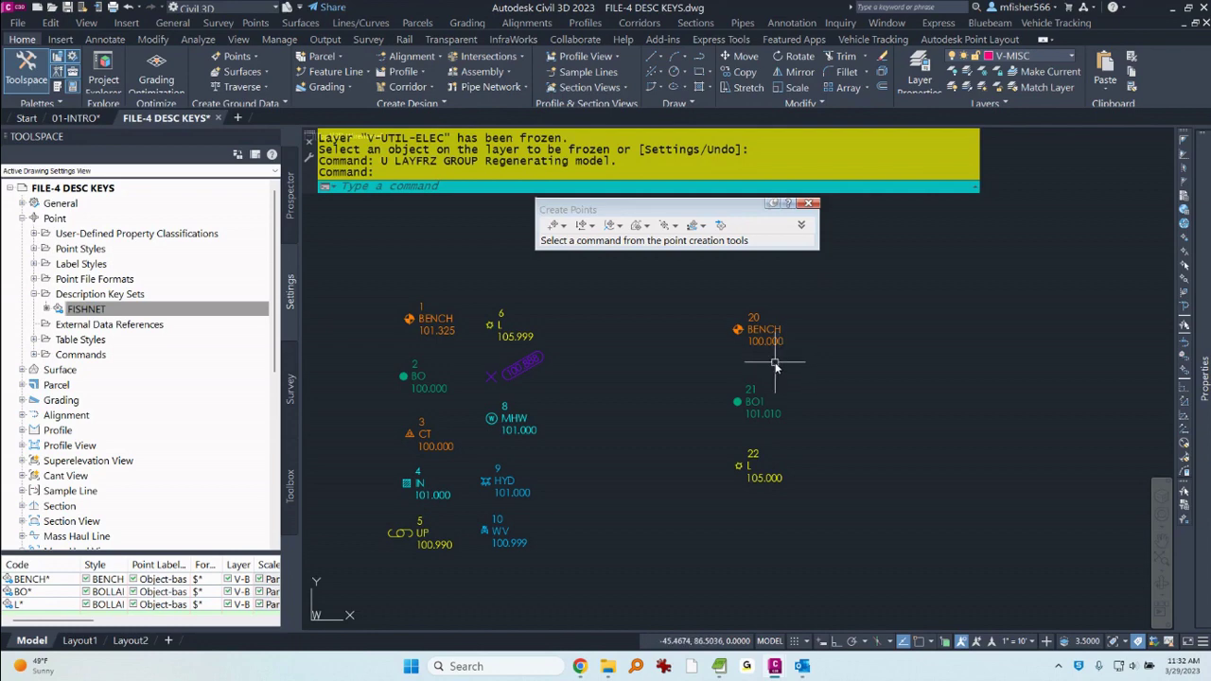
- Examine the raw description, style, label style and layer of the purple ground point 7 in its properties, then deselect it
{"action": "mouse_move", "coordinate": [655, 381]}
{"action": "middle_mouse_down"}
{"action": "mouse_move", "coordinate": [698, 370]}
{"action": "mouse_move", "coordinate": [717, 392]}
{"action": "middle_mouse_up"}
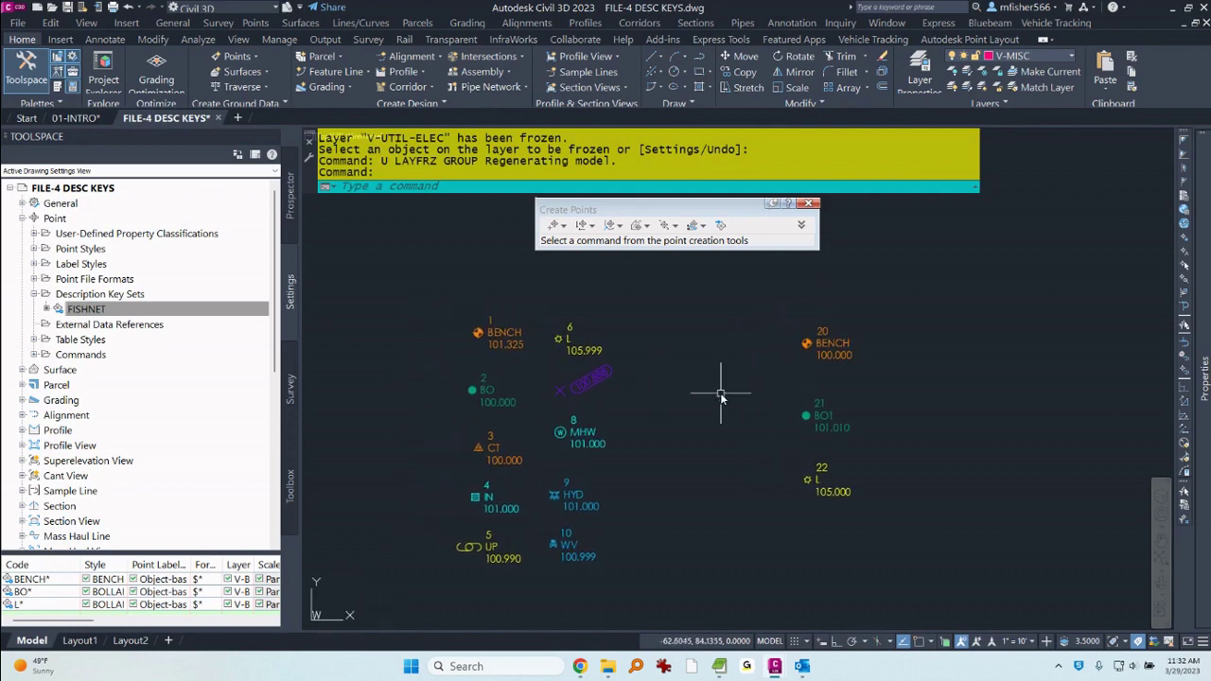
{"action": "left_click", "coordinate": [588, 382]}
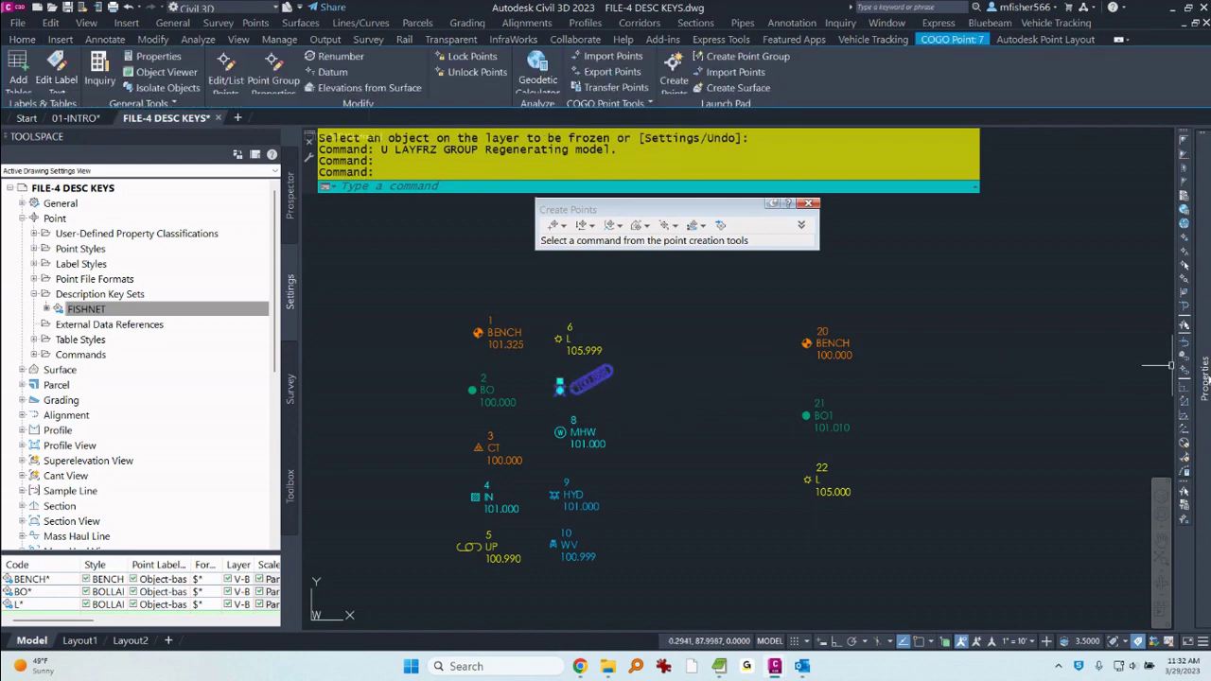
{"action": "mouse_move", "coordinate": [1206, 378]}
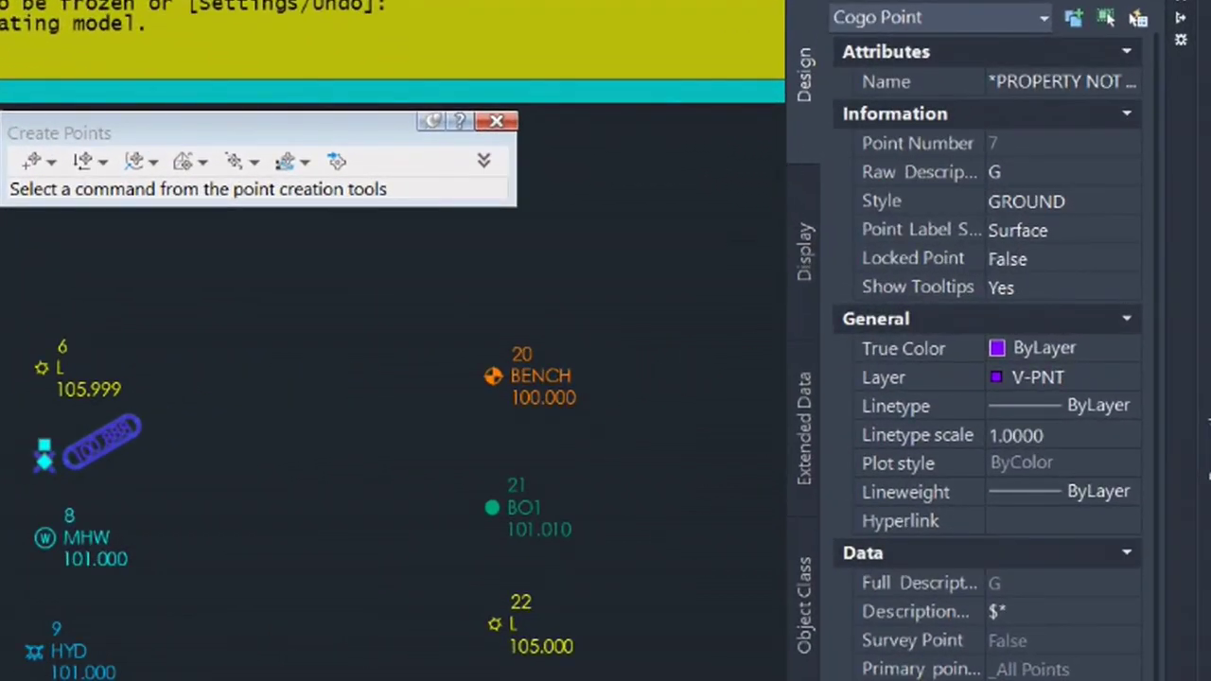
{"action": "left_click_drag", "start_coordinate": [787, 464], "coordinate": [719, 467]}
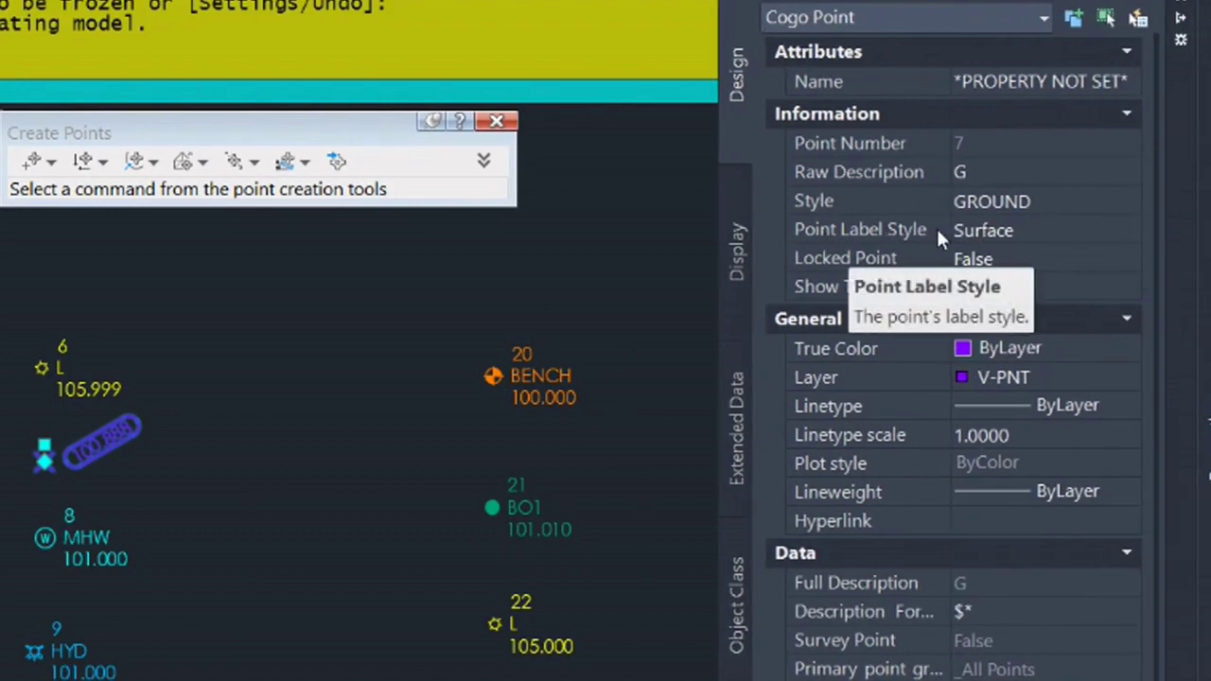
{"action": "key", "text": "Escape"}
{"action": "key", "text": "Escape"}
{"action": "key", "text": "Escape"}
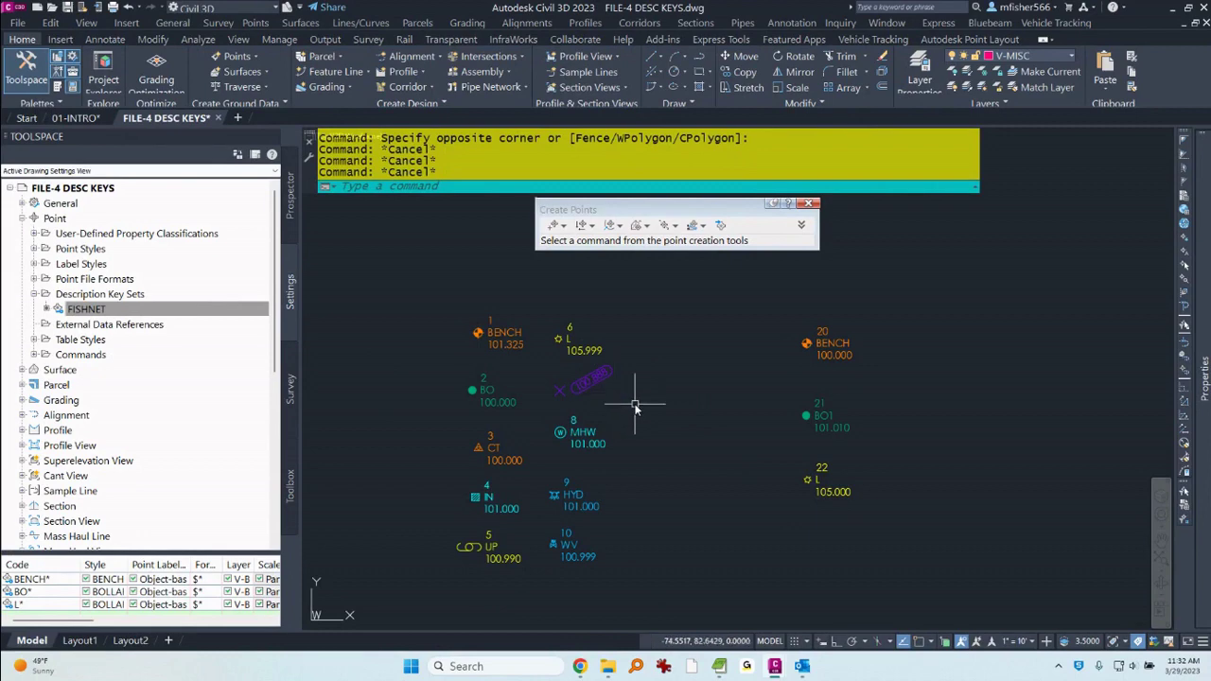
{"action": "scroll", "coordinate": [649, 416], "scroll_direction": "down", "scroll_amount": 2}
{"action": "middle_click_drag", "start_coordinate": [649, 417], "coordinate": [632, 402]}
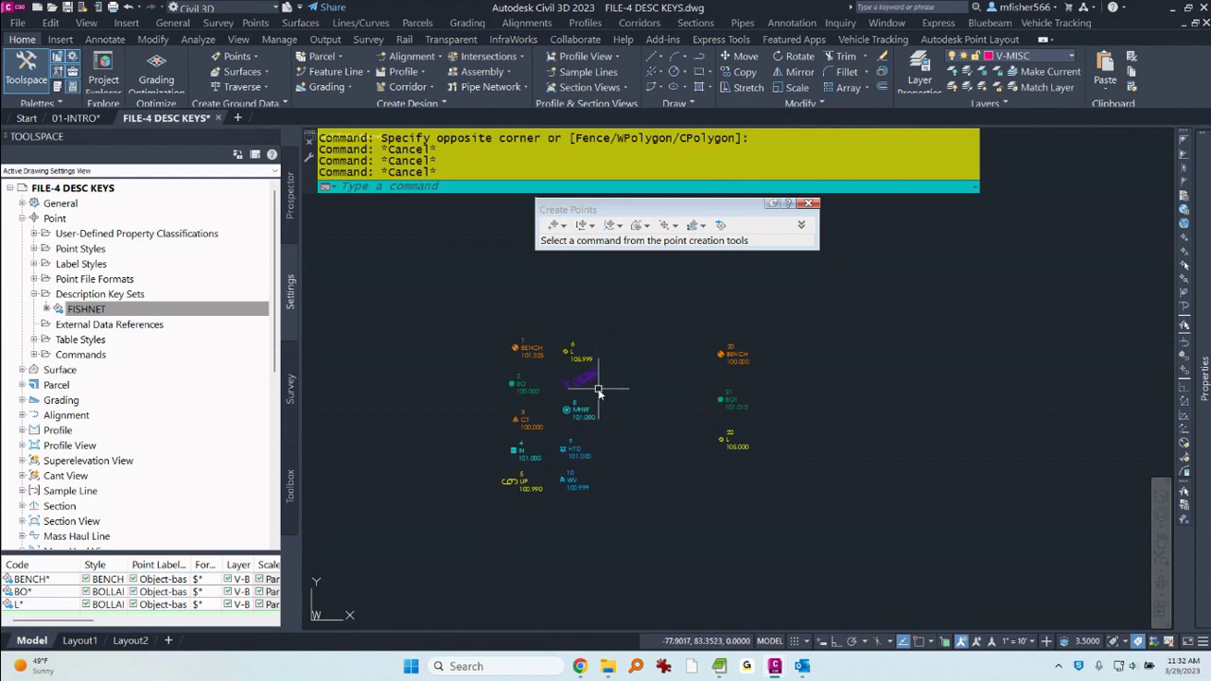
{"action": "scroll", "coordinate": [592, 387], "scroll_direction": "up", "scroll_amount": 2}
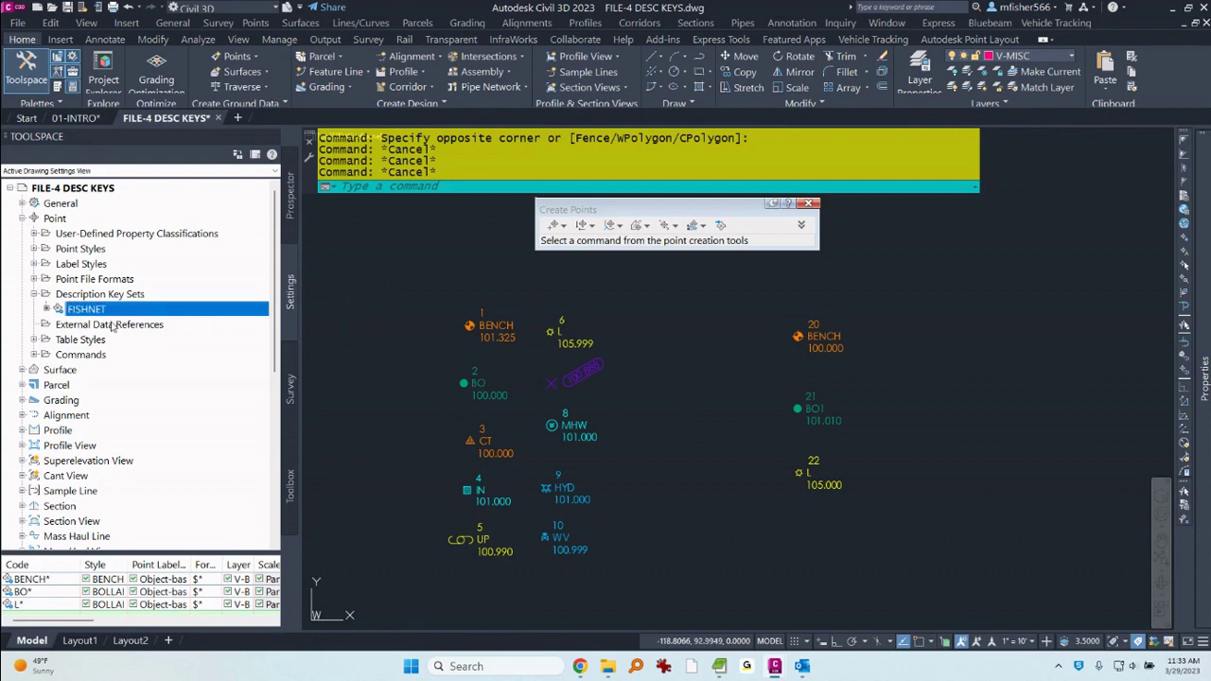
- Open the Surface point label style for editing and review its information, general and layout settings
{"action": "left_click", "coordinate": [34, 264]}
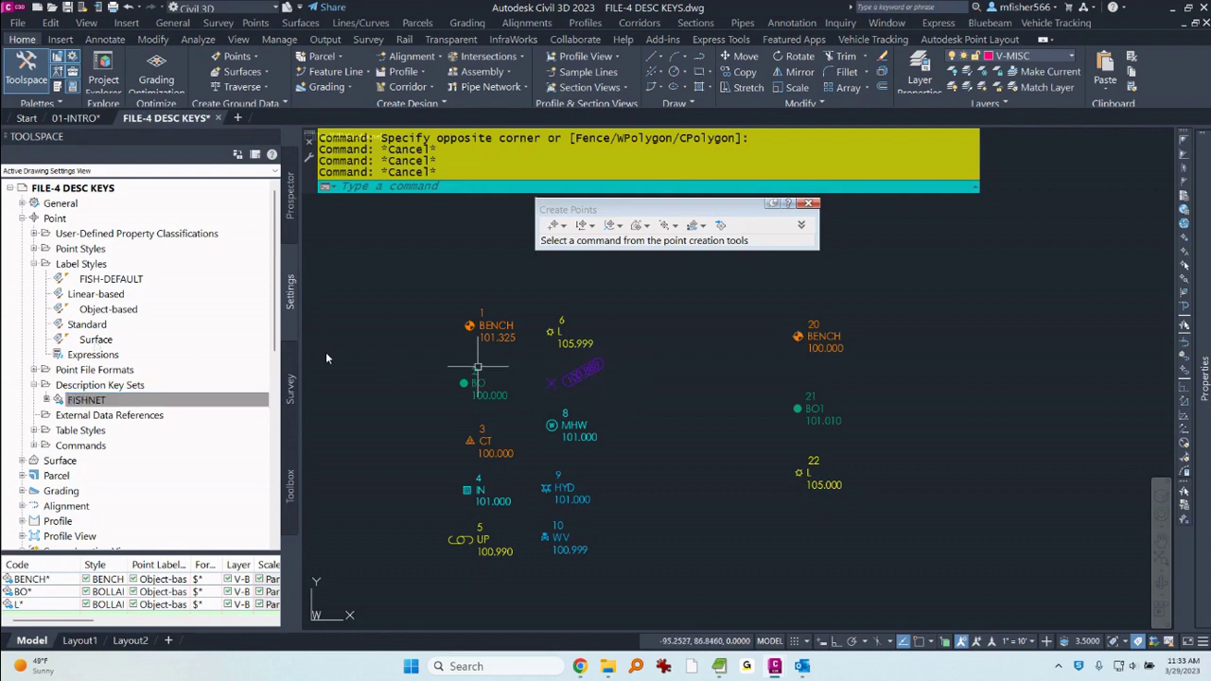
{"action": "right_click", "coordinate": [95, 344]}
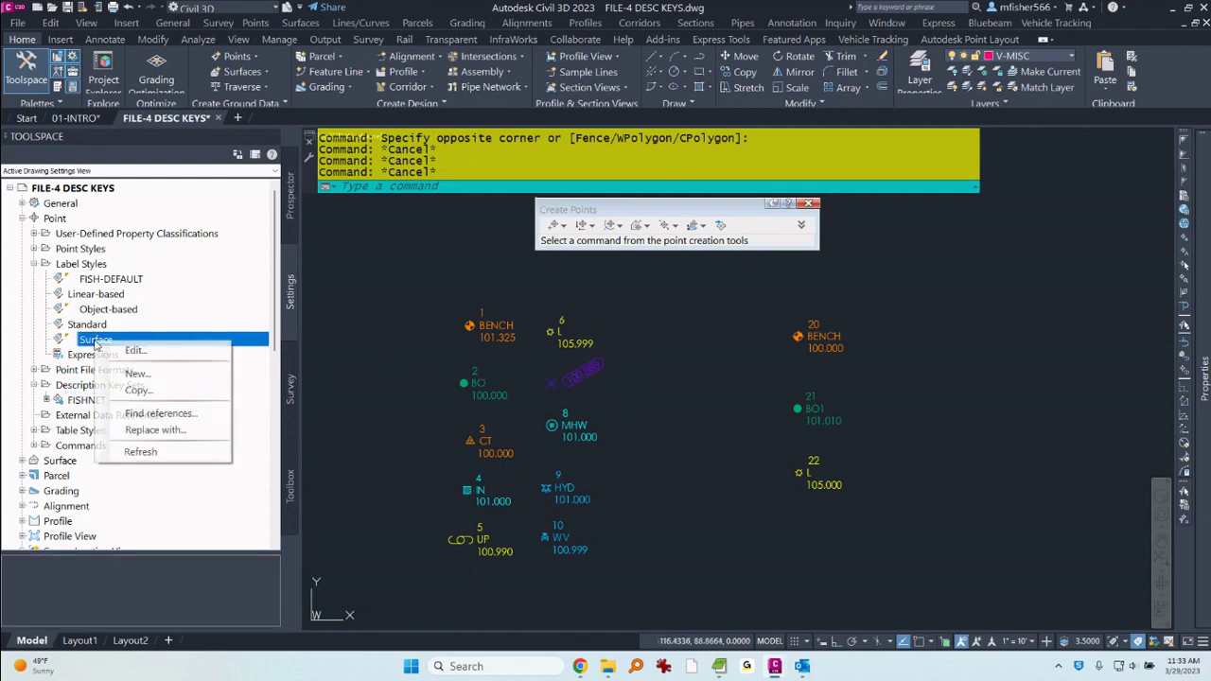
{"action": "left_click", "coordinate": [135, 351]}
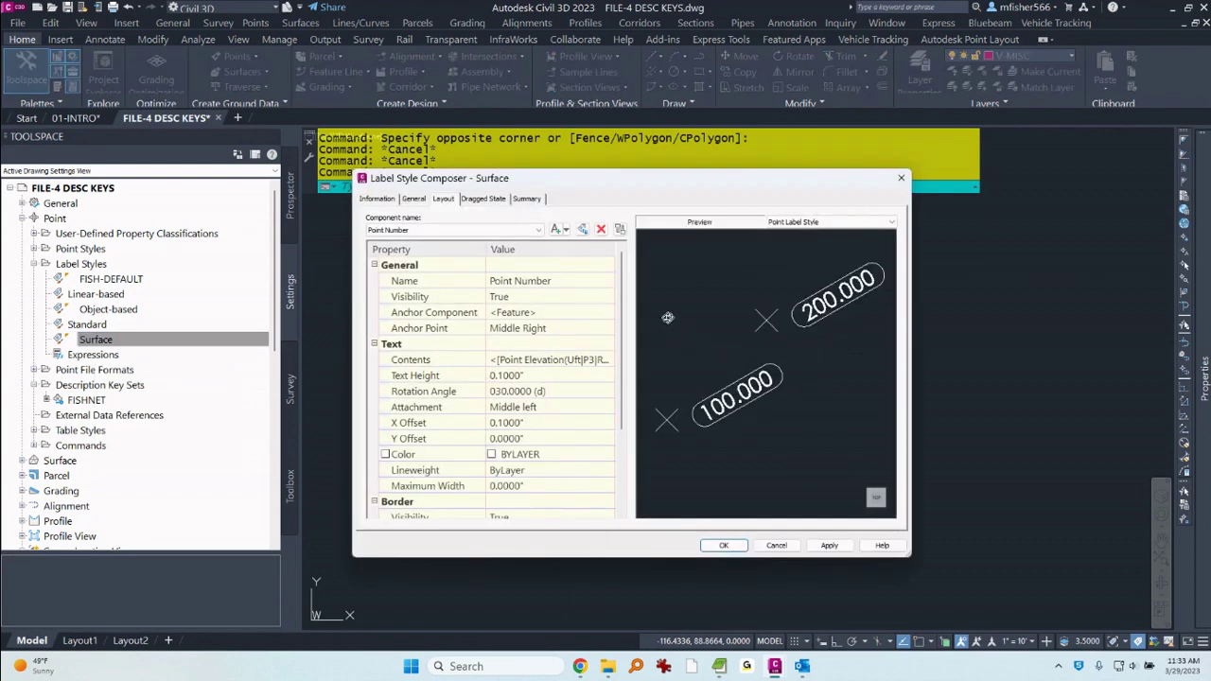
{"action": "left_click", "coordinate": [382, 199]}
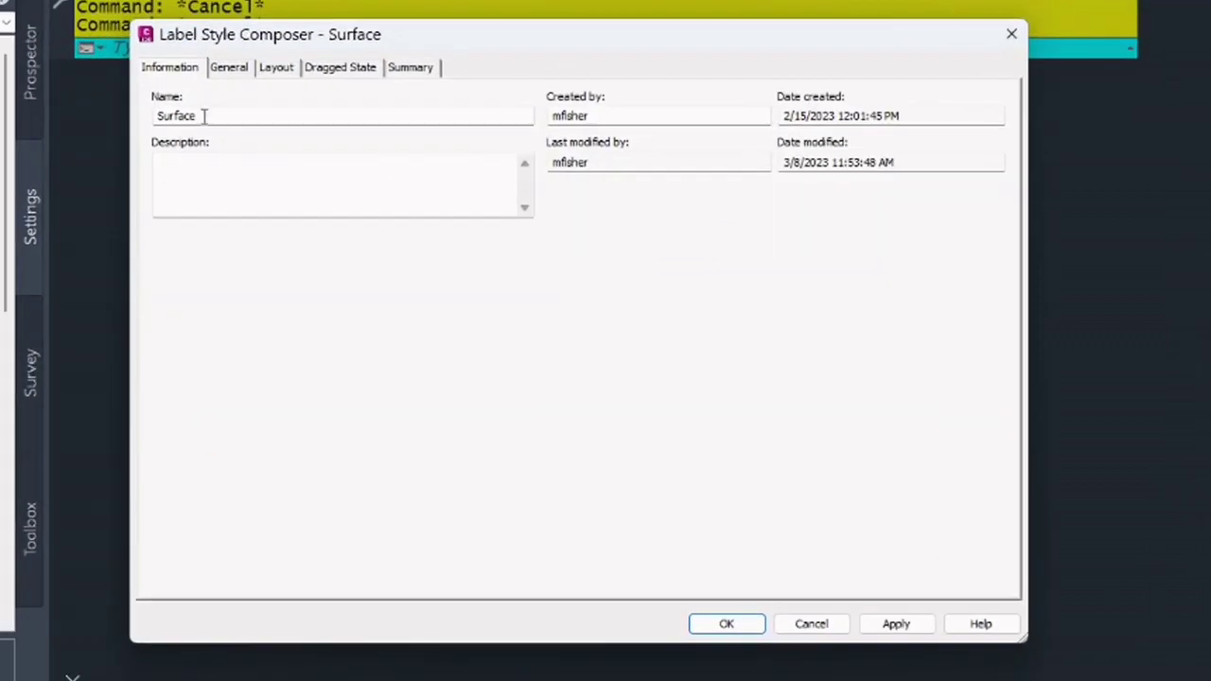
{"action": "left_click", "coordinate": [228, 70]}
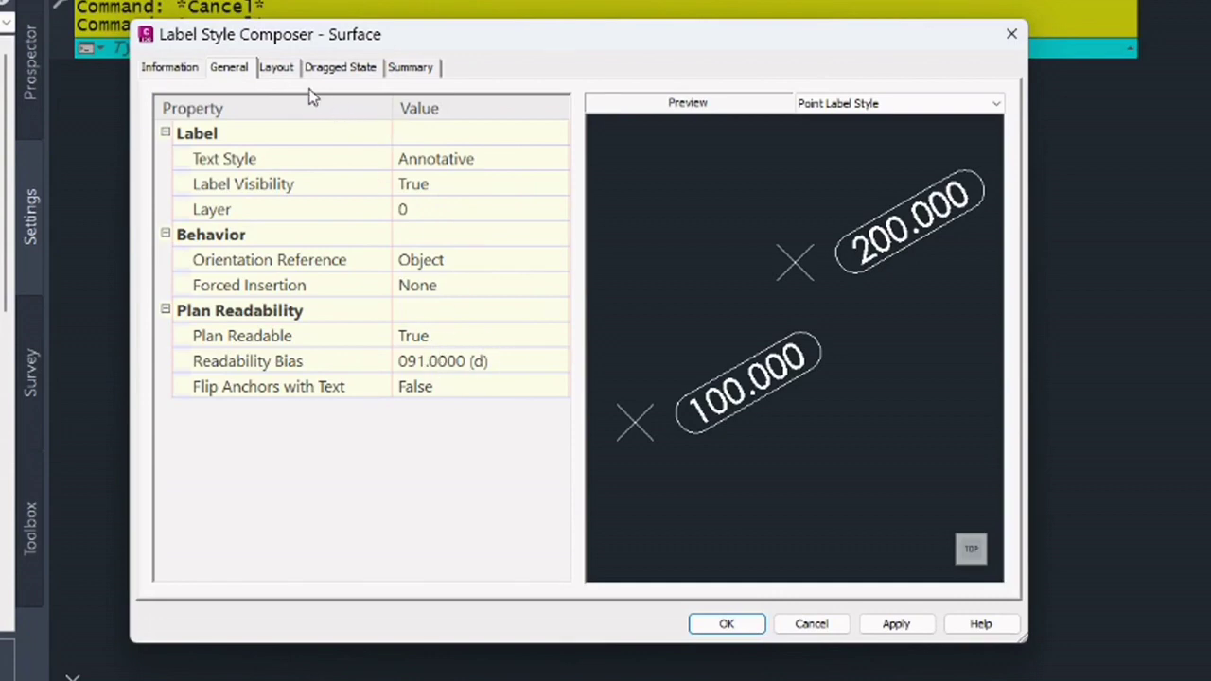
{"action": "left_click", "coordinate": [277, 70]}
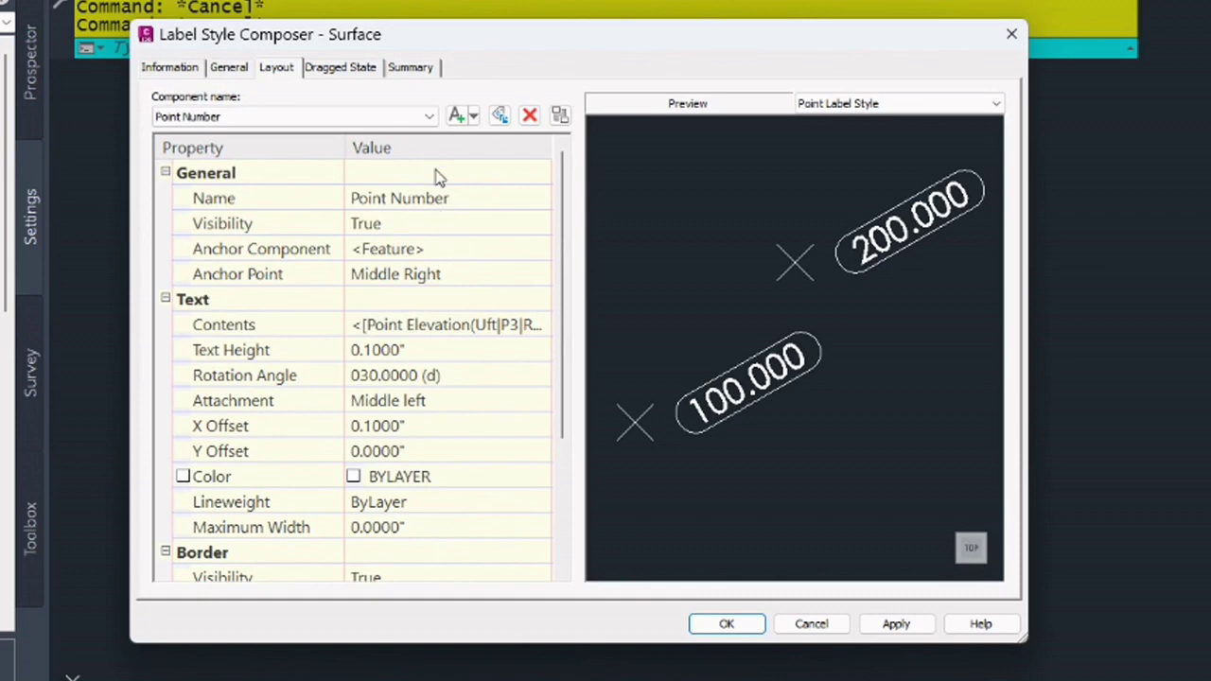
- Rename the Surface label style's Point Number component to Elevation
{"action": "left_click", "coordinate": [429, 117]}
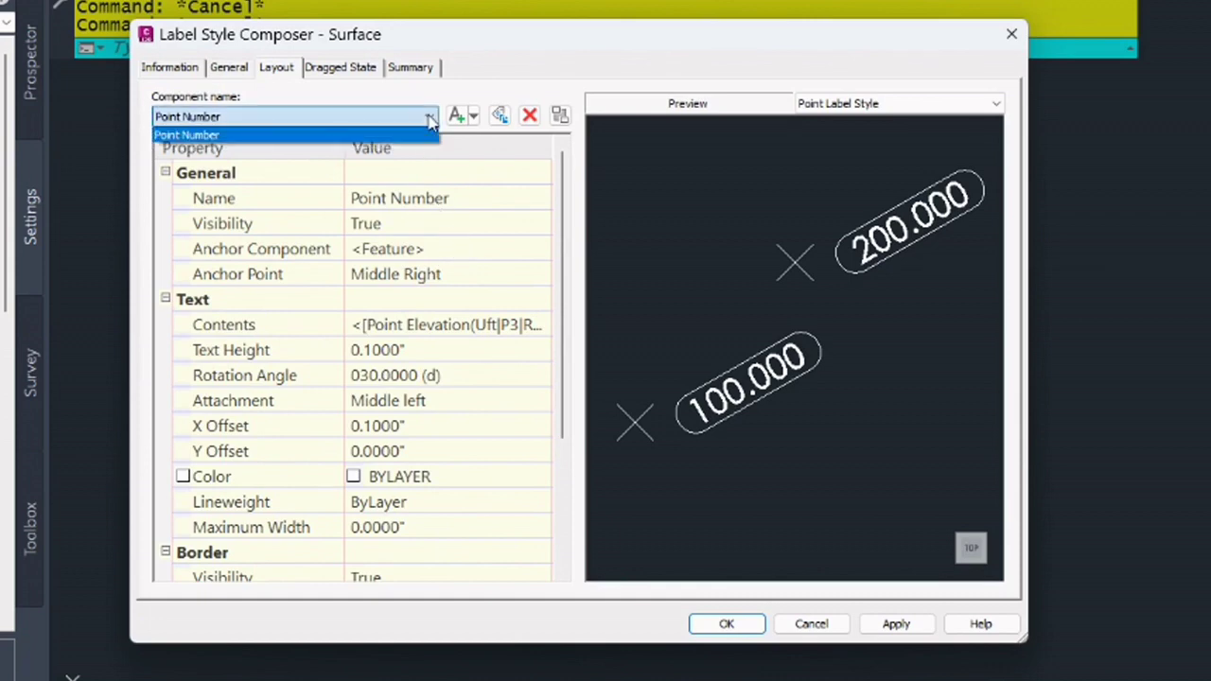
{"action": "left_click", "coordinate": [430, 118]}
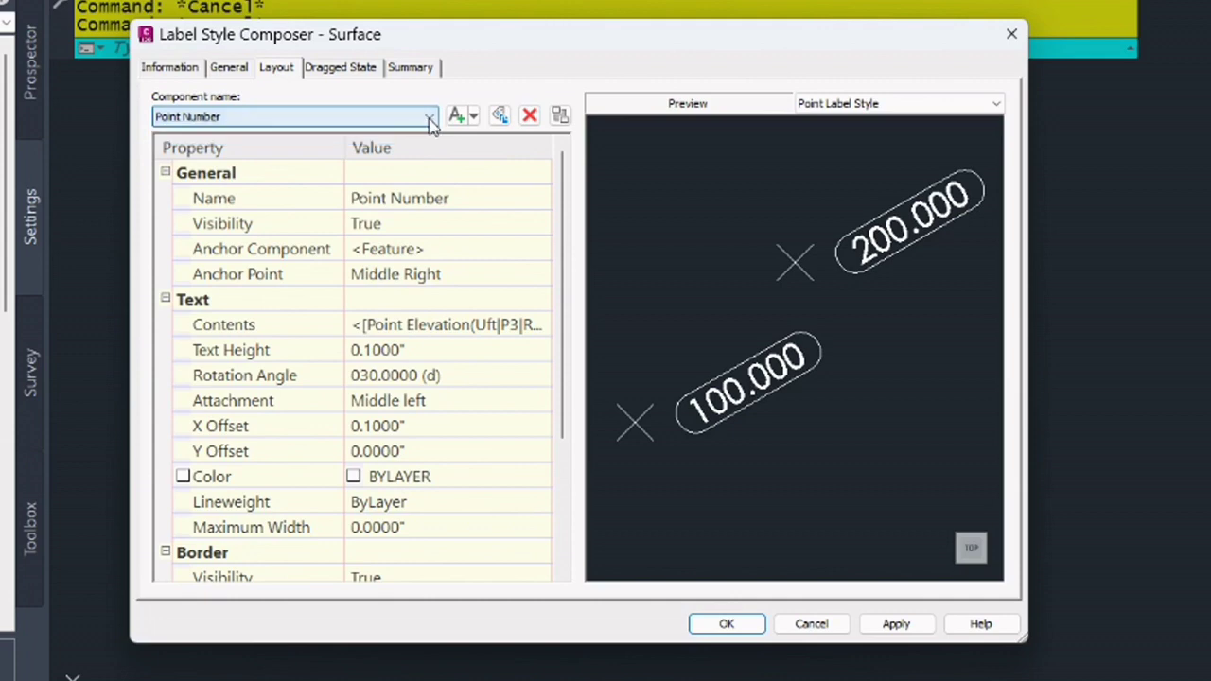
{"action": "left_click", "coordinate": [451, 201]}
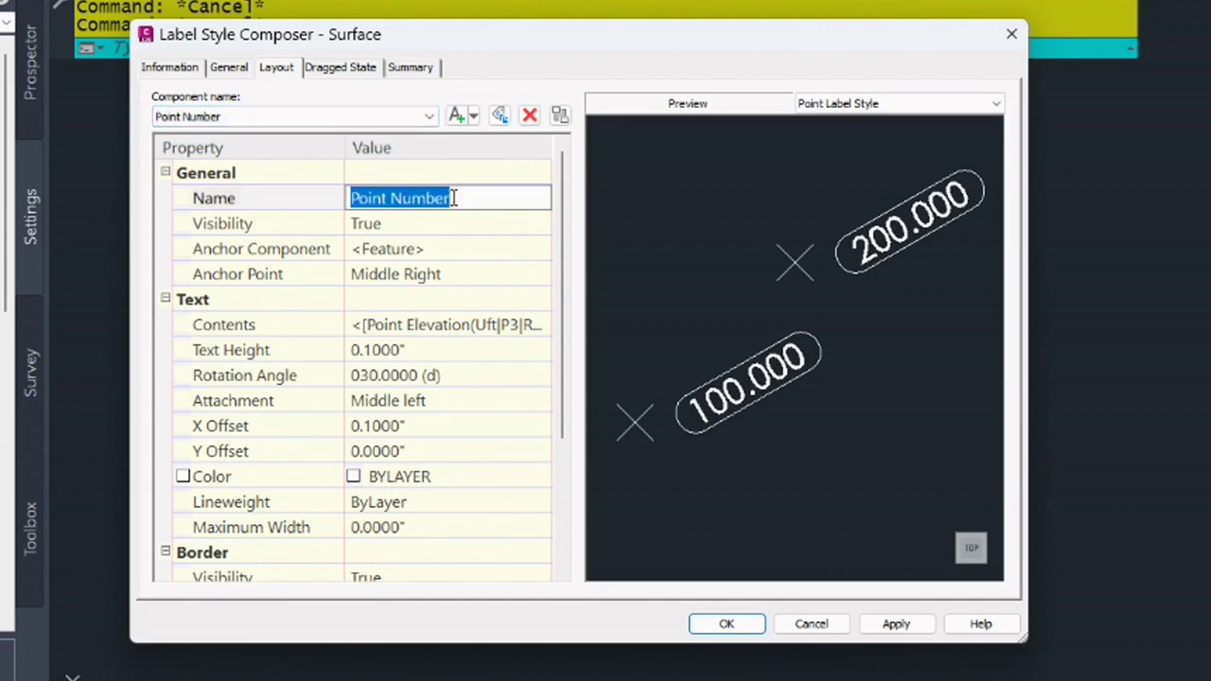
{"action": "type", "text": "Elevation"}
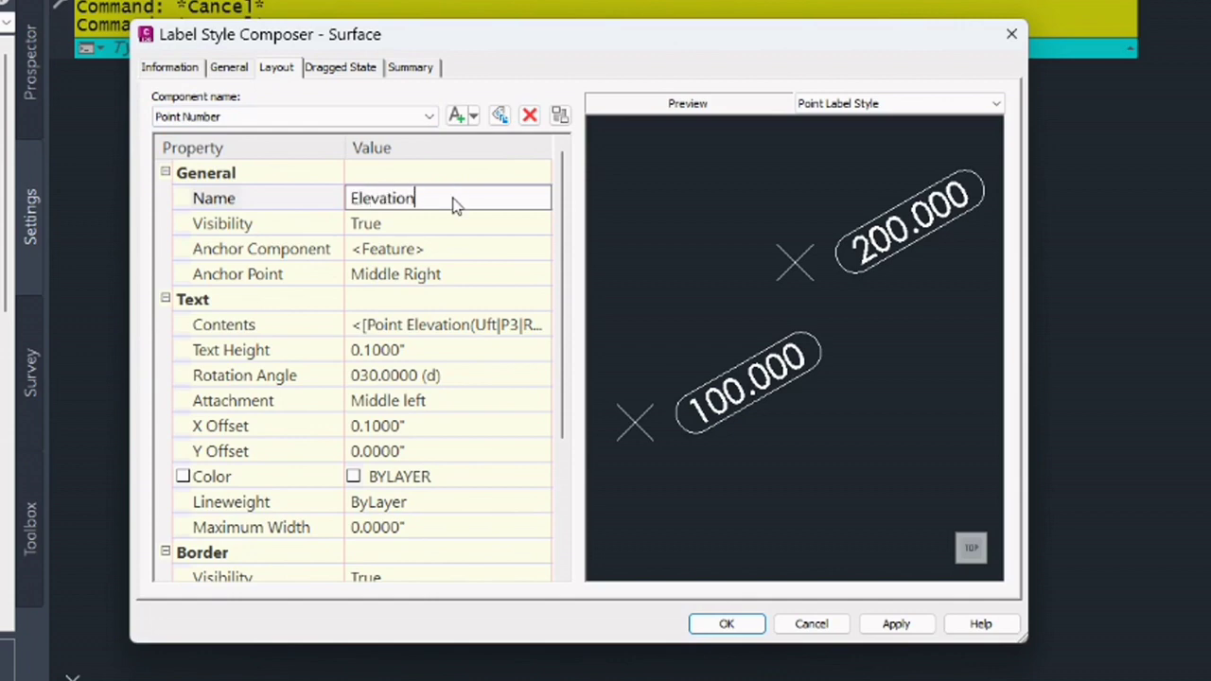
{"action": "key", "text": "Return"}
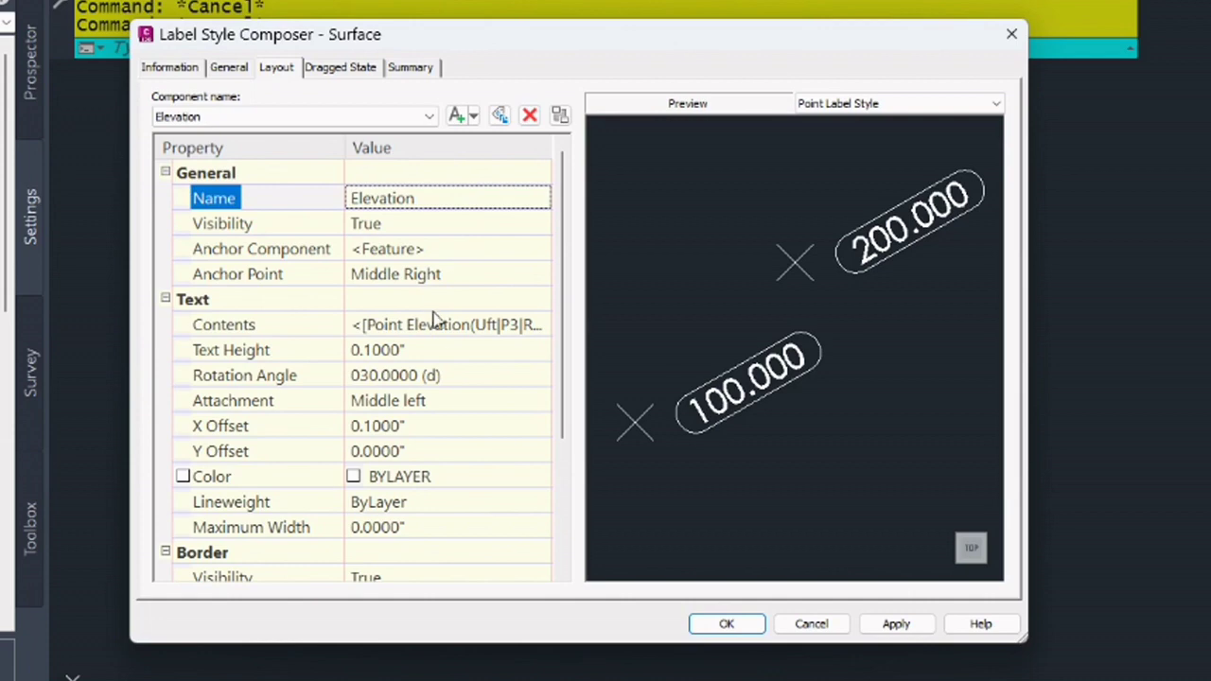
- Add a second line with the Point Elevation property, precision 0.001, to the Elevation component's contents and save the label style
{"action": "left_click", "coordinate": [542, 331]}
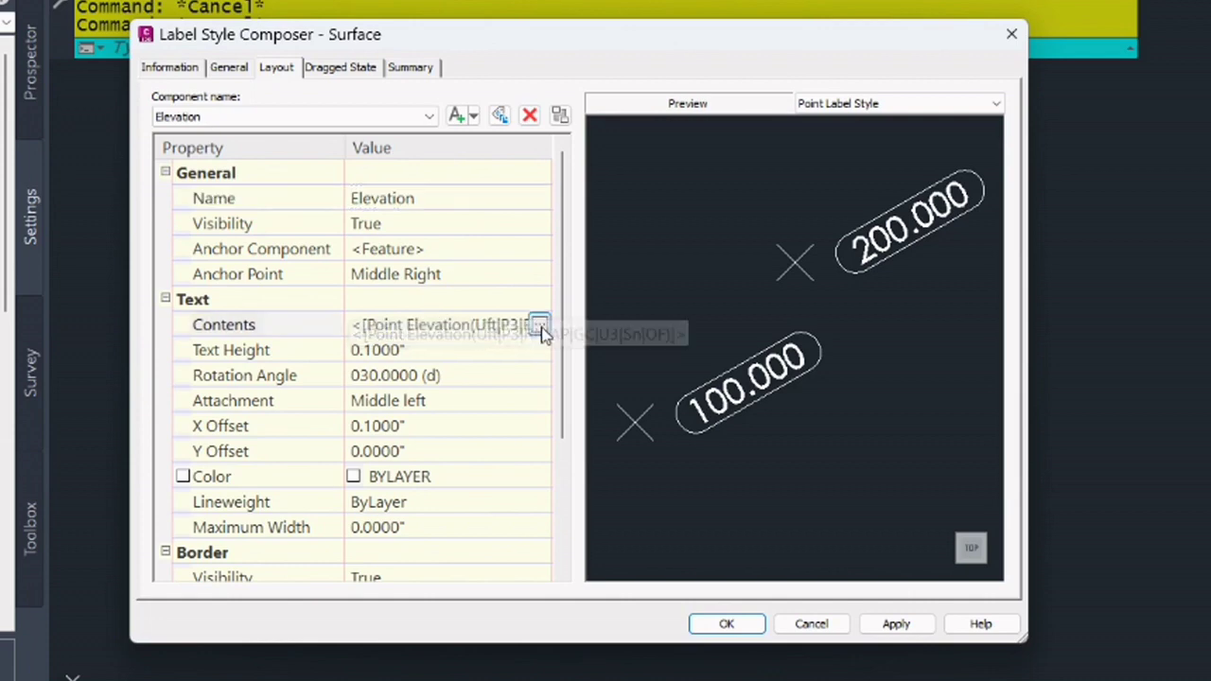
{"action": "left_click", "coordinate": [539, 325]}
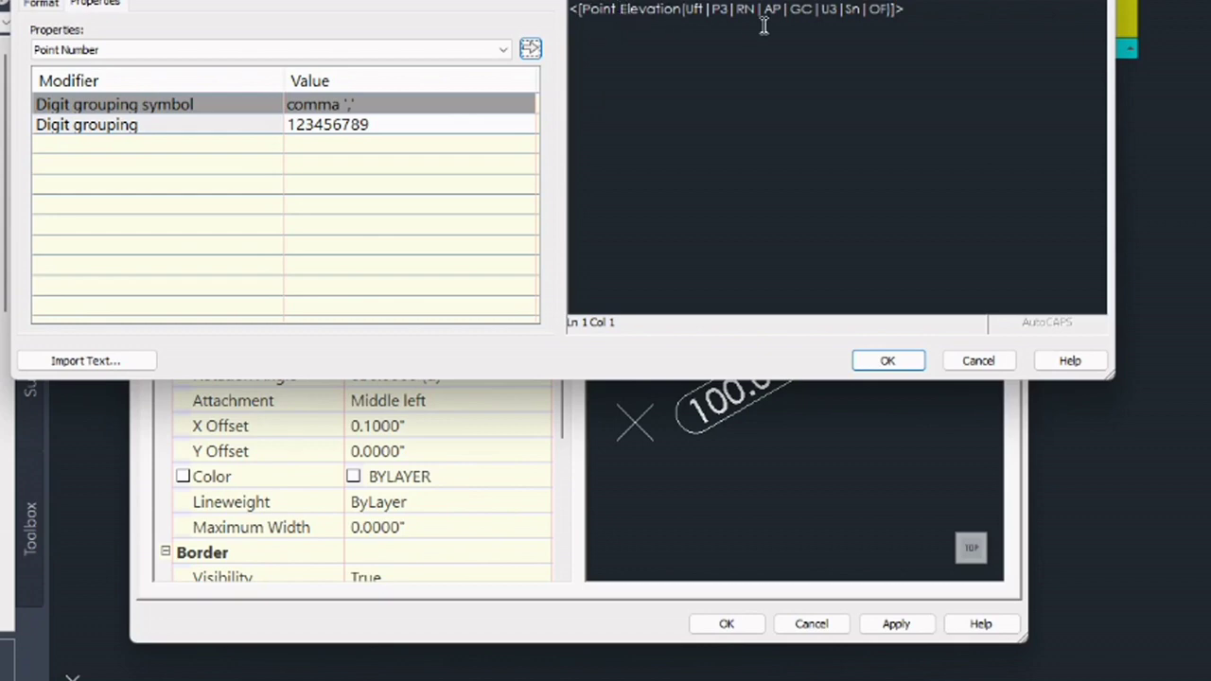
{"action": "left_click", "coordinate": [504, 50]}
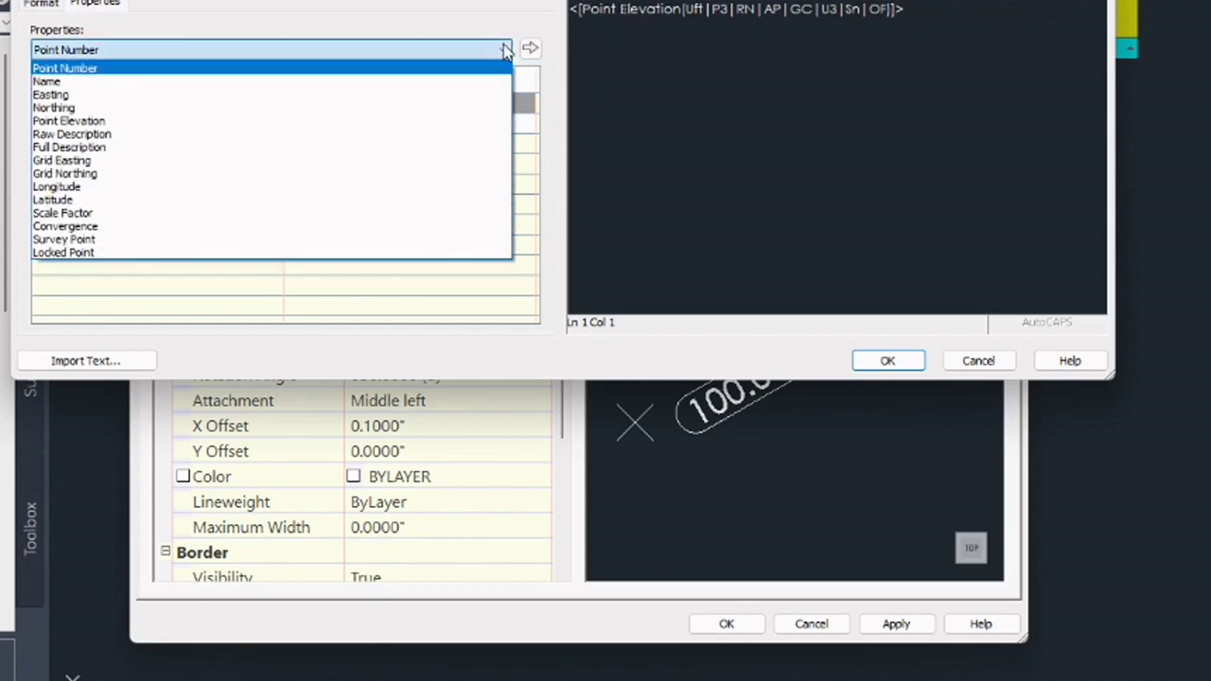
{"action": "left_click", "coordinate": [505, 50]}
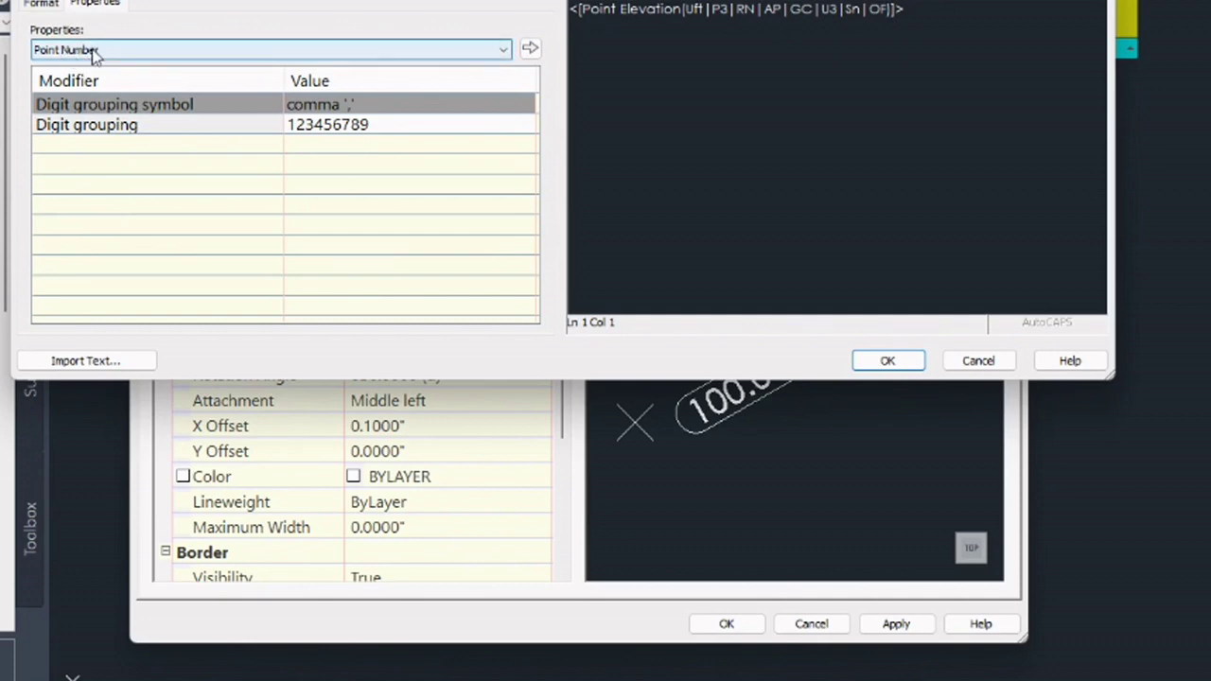
{"action": "left_click", "coordinate": [504, 49]}
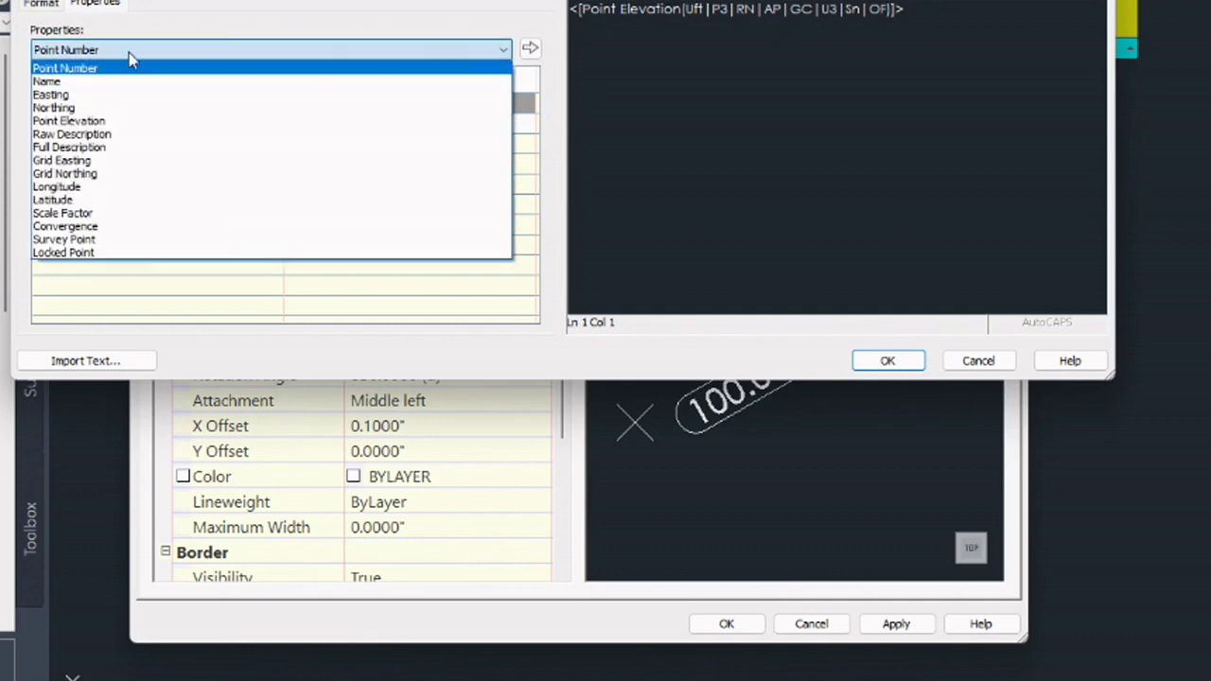
{"action": "left_click", "coordinate": [92, 121]}
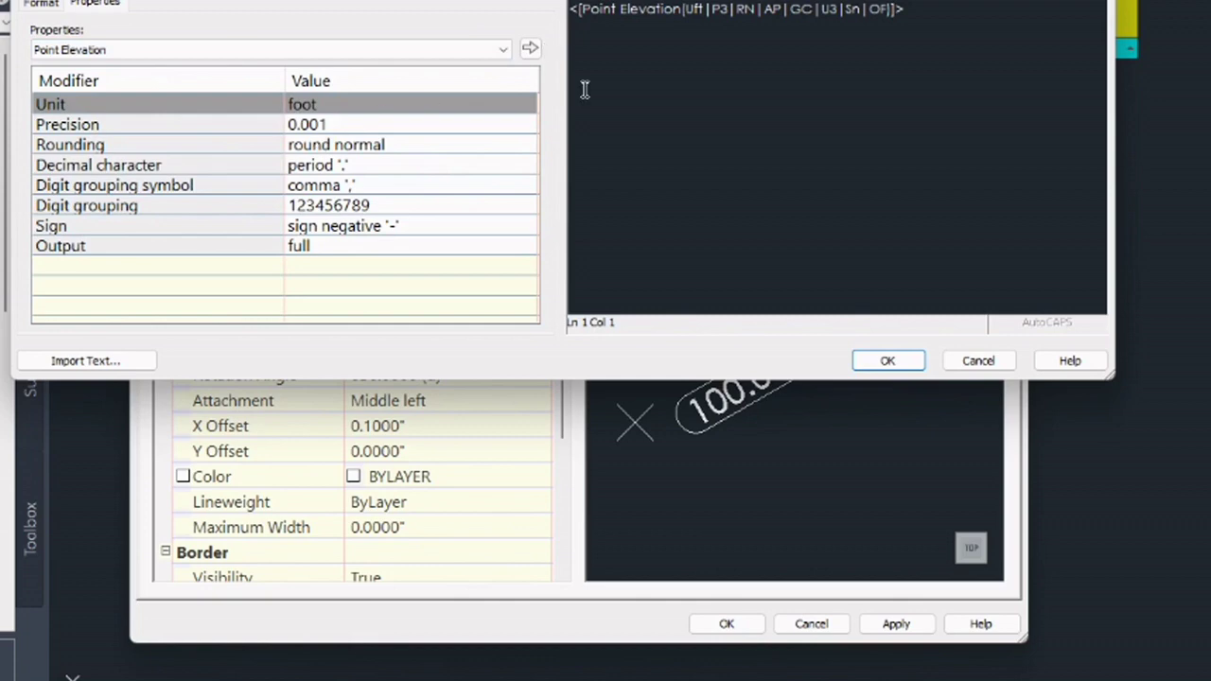
{"action": "left_click", "coordinate": [927, 11]}
{"action": "key", "text": "Return"}
{"action": "left_click", "coordinate": [530, 48]}
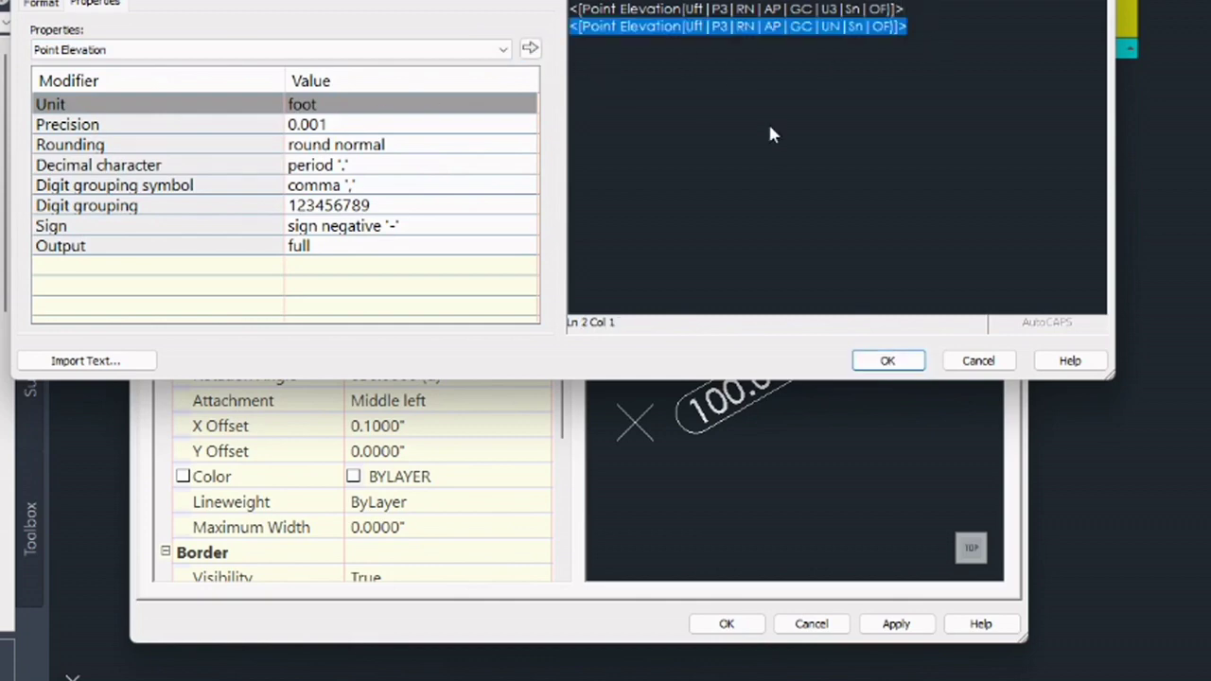
{"action": "left_click", "coordinate": [888, 360]}
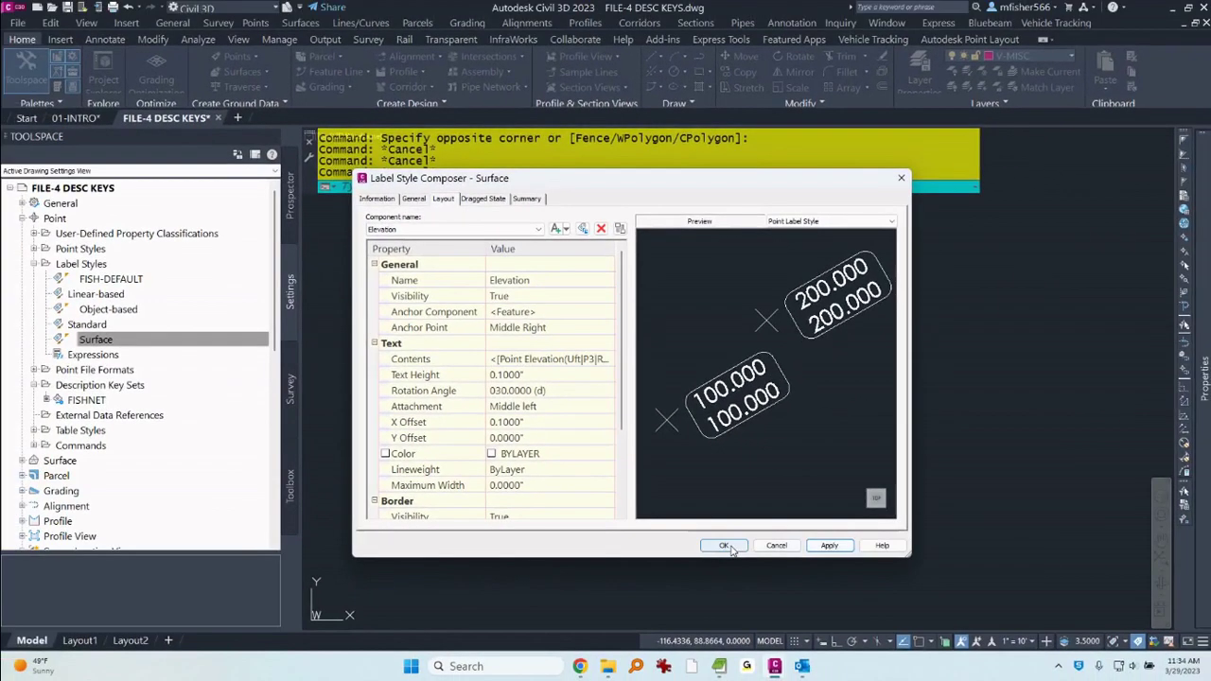
{"action": "left_click", "coordinate": [727, 548]}
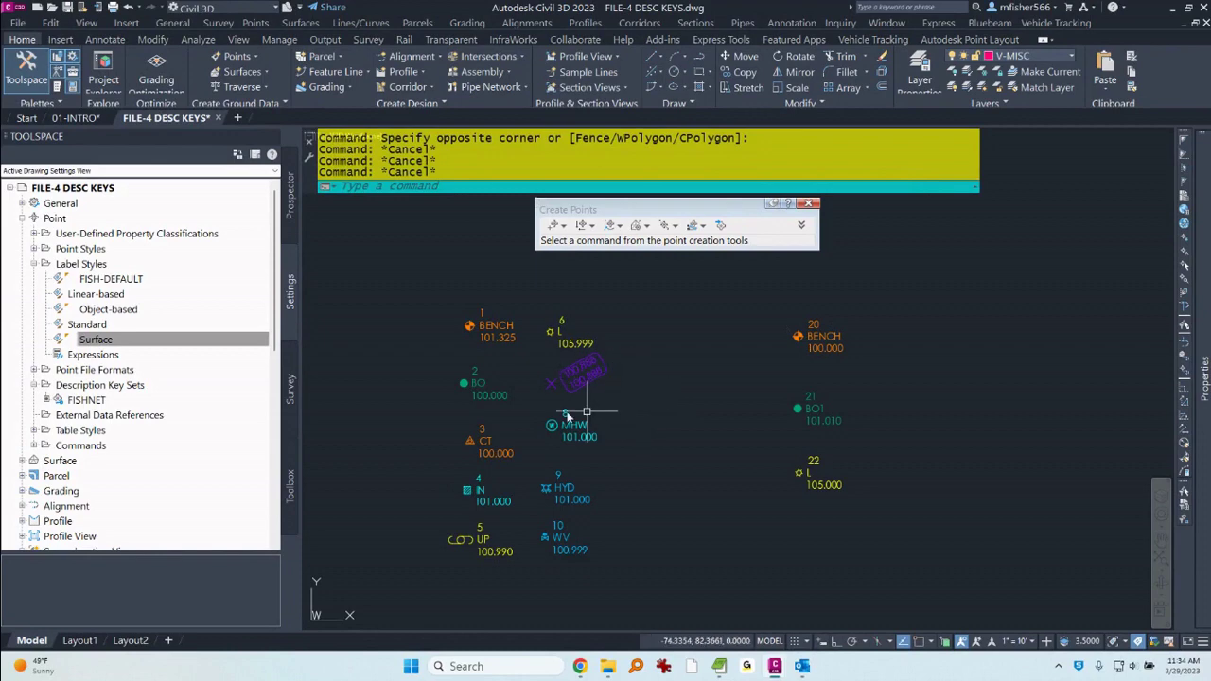
- Reopen the Surface label style and remove the second Point Elevation line from the Elevation component's contents
{"action": "left_click", "coordinate": [106, 342]}
{"action": "right_click", "coordinate": [108, 344]}
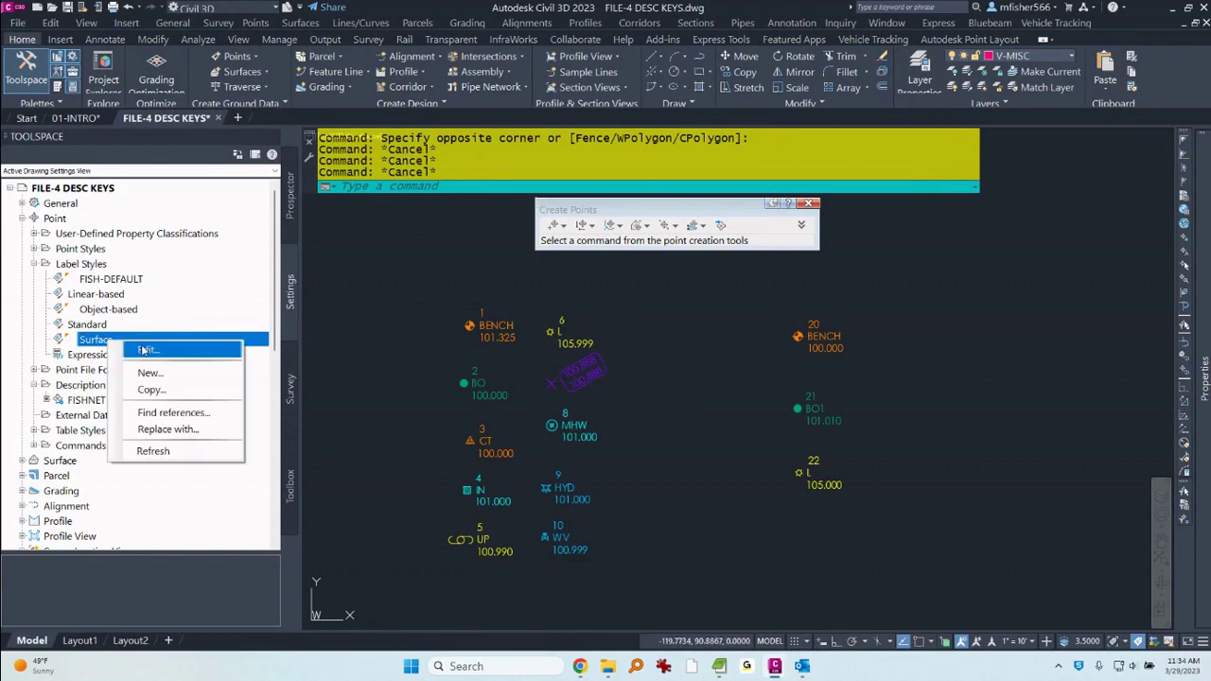
{"action": "left_click", "coordinate": [144, 351]}
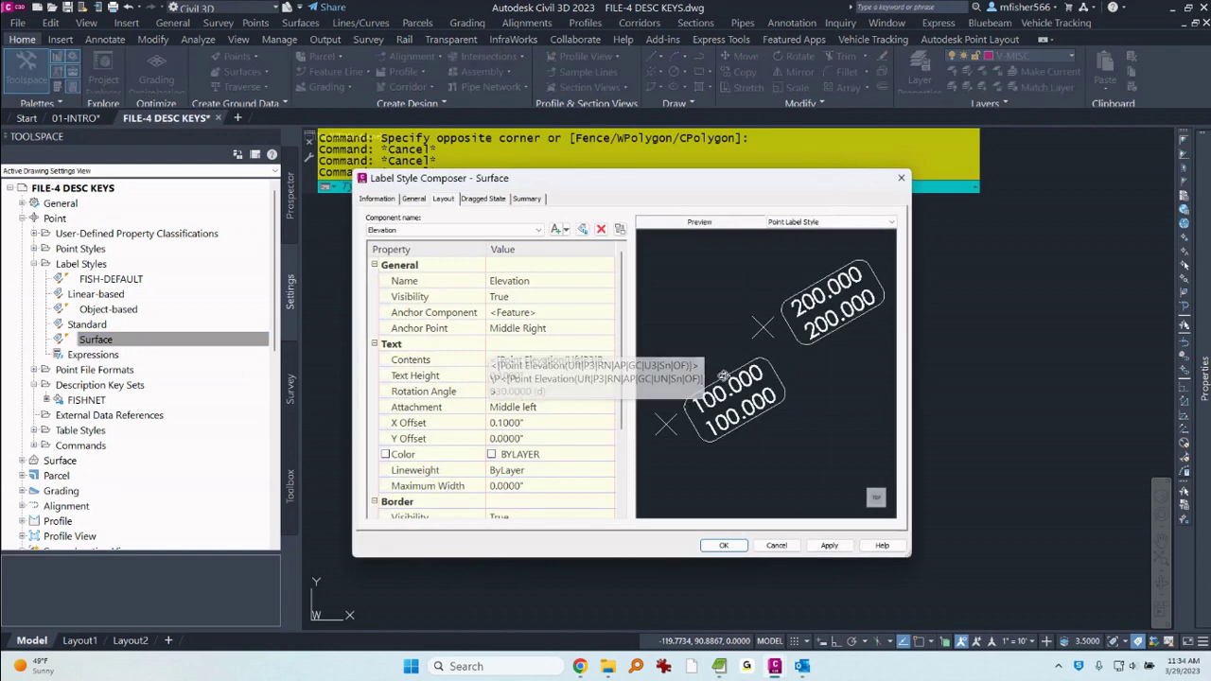
{"action": "left_click", "coordinate": [549, 361]}
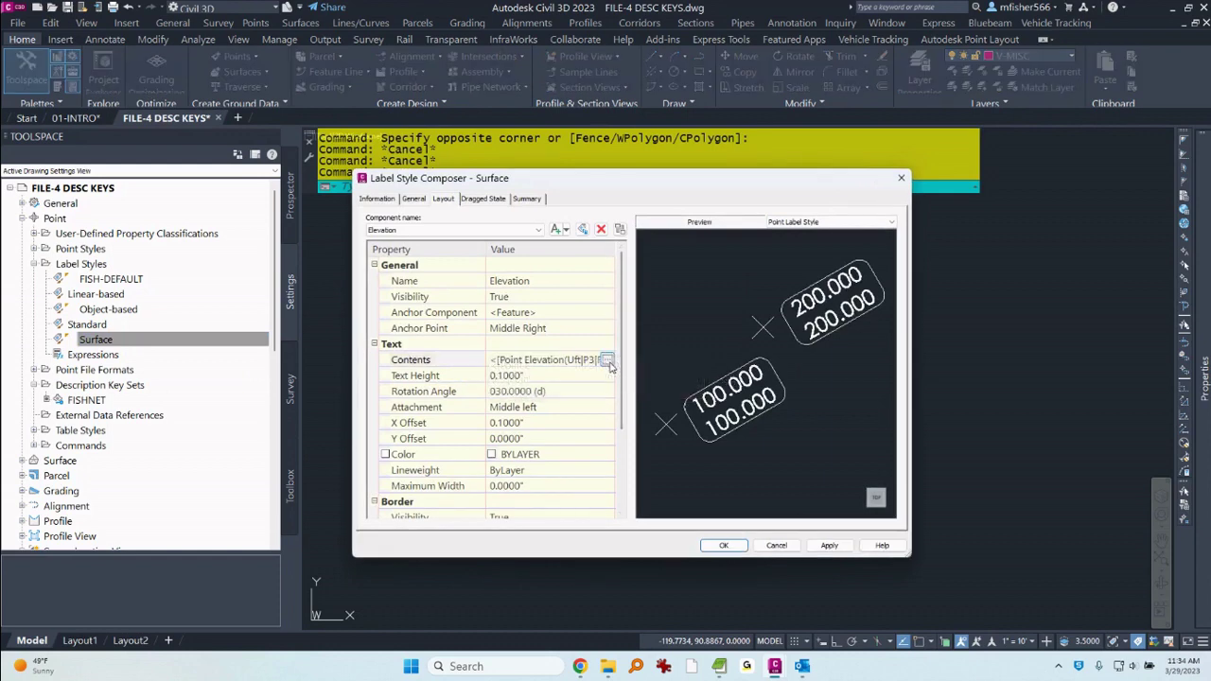
{"action": "left_click", "coordinate": [611, 360]}
{"action": "left_click_drag", "start_coordinate": [843, 176], "coordinate": [663, 186]}
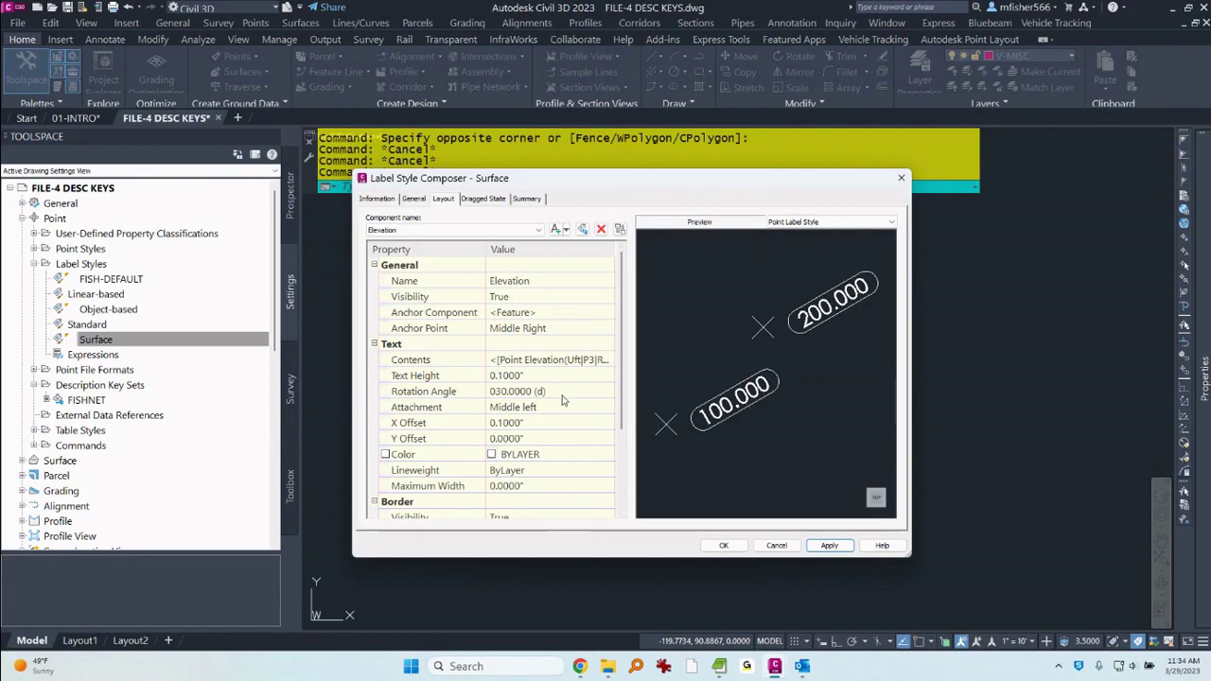
- Examine the Elevation component's text, rotation angle and border settings, then close the label style and collapse the point label styles
{"action": "scroll", "coordinate": [562, 399], "scroll_direction": "down", "scroll_amount": 1}
{"action": "scroll", "coordinate": [562, 399], "scroll_direction": "down", "scroll_amount": 1}
{"action": "scroll", "coordinate": [733, 397], "scroll_direction": "up", "scroll_amount": 1}
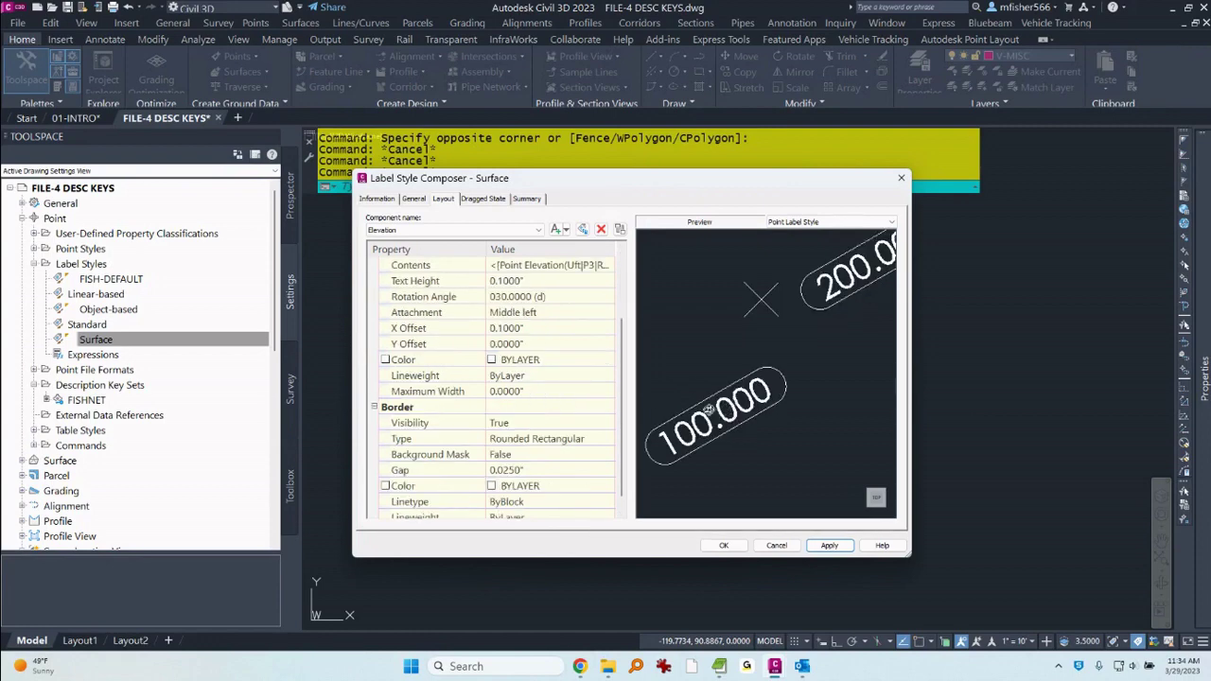
{"action": "scroll", "coordinate": [678, 409], "scroll_direction": "down", "scroll_amount": 1}
{"action": "scroll", "coordinate": [565, 359], "scroll_direction": "up", "scroll_amount": 1}
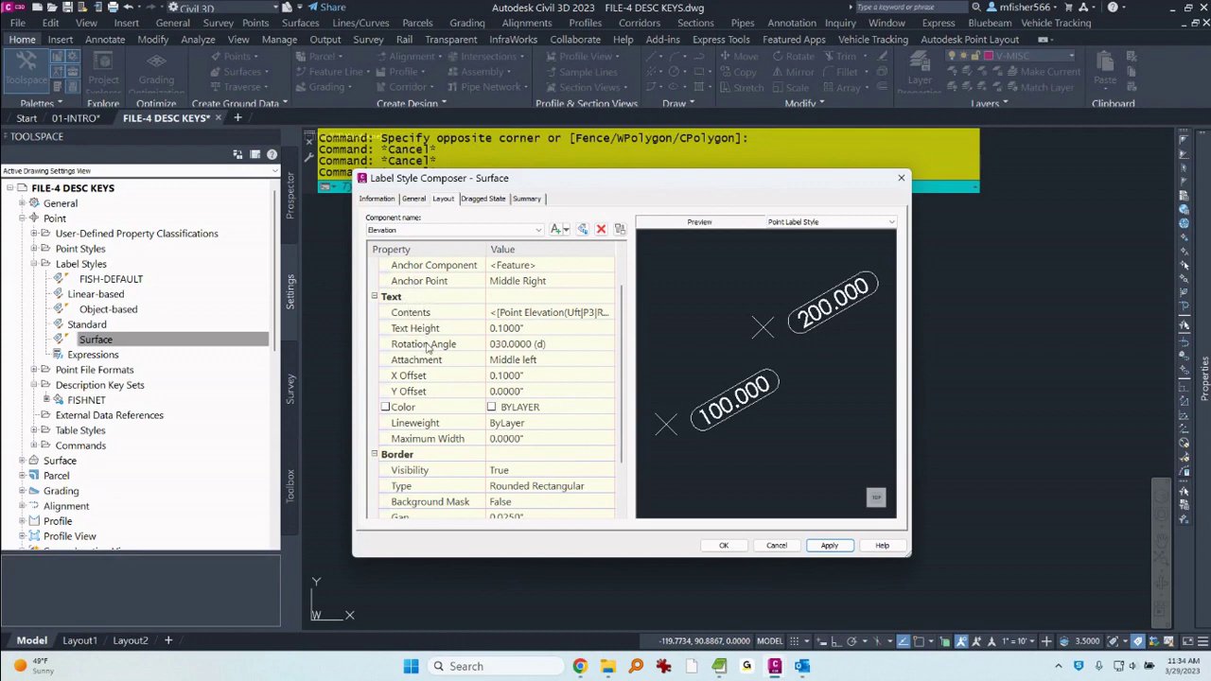
{"action": "left_click", "coordinate": [508, 344]}
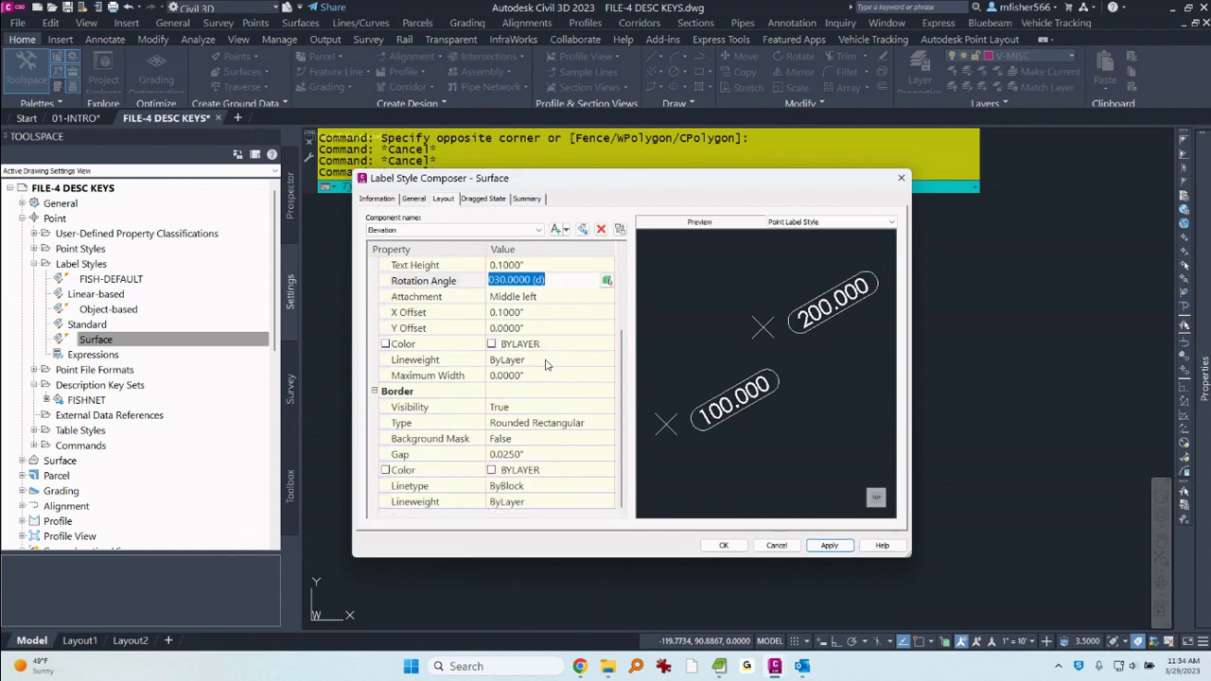
{"action": "scroll", "coordinate": [552, 364], "scroll_direction": "down", "scroll_amount": 1}
{"action": "left_click", "coordinate": [830, 546]}
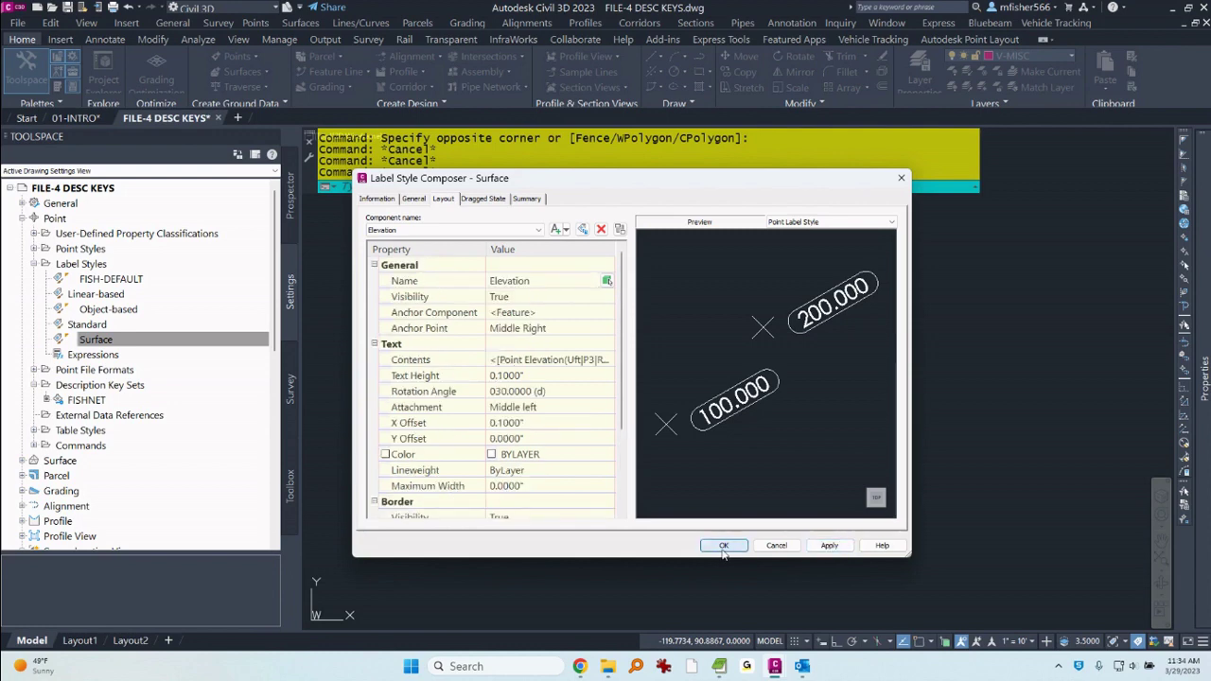
{"action": "left_click", "coordinate": [723, 546]}
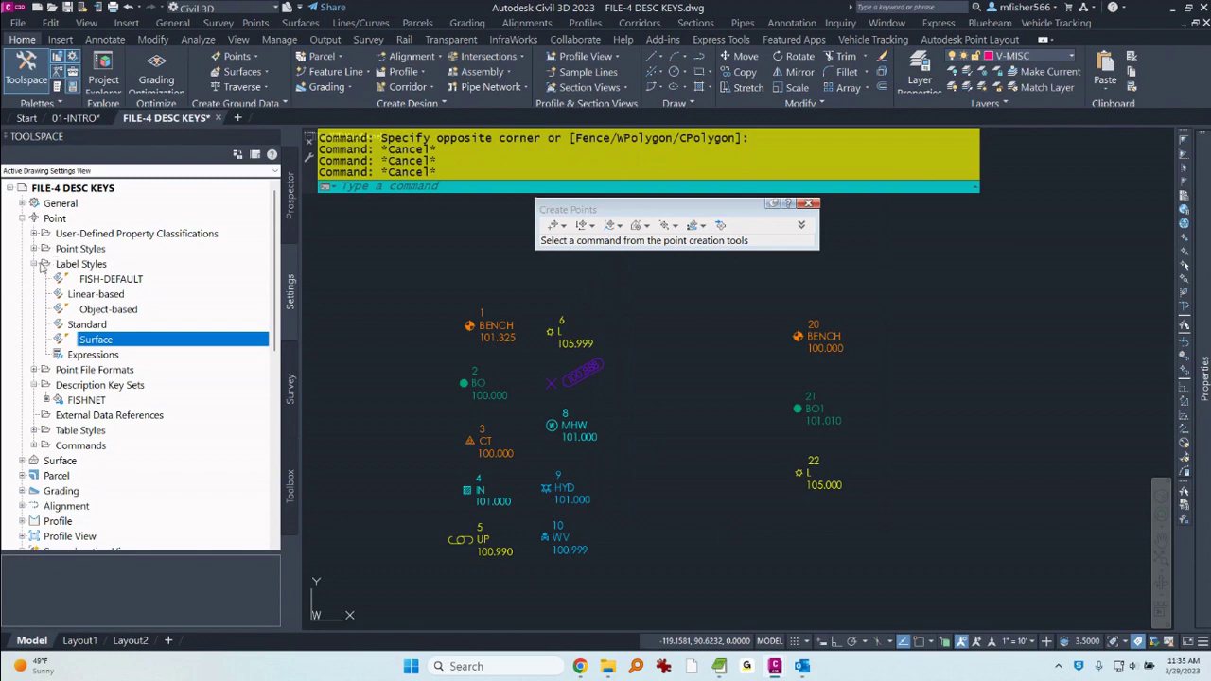
{"action": "left_click", "coordinate": [34, 265]}
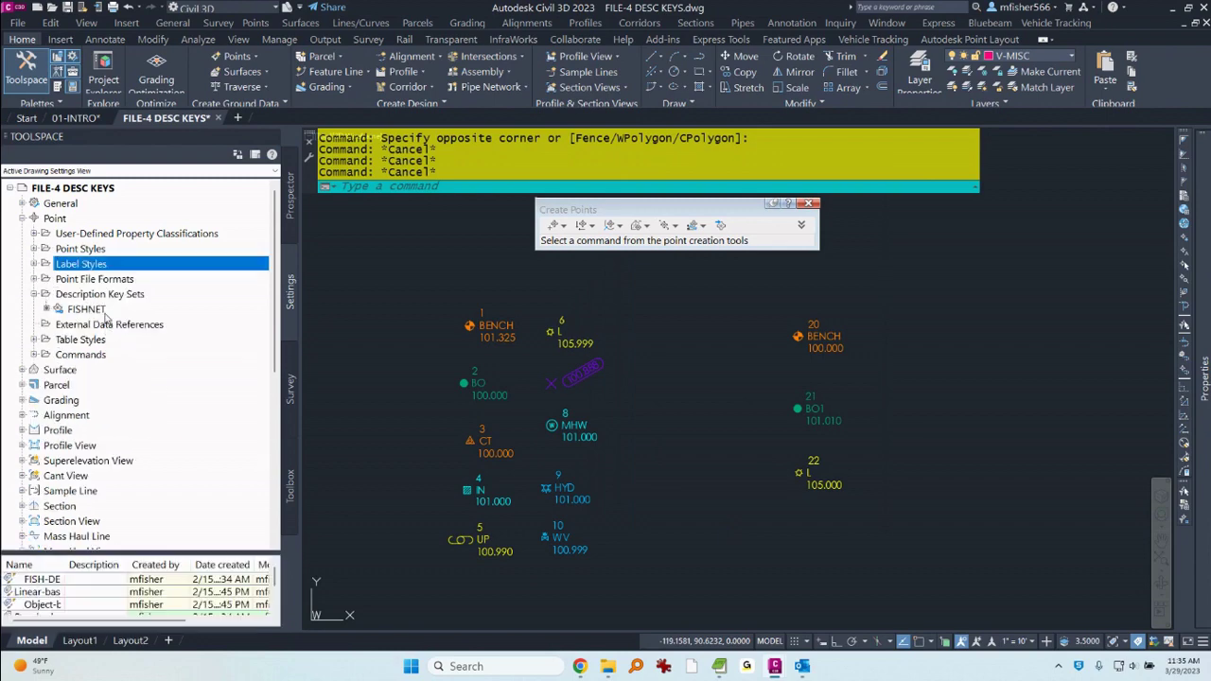